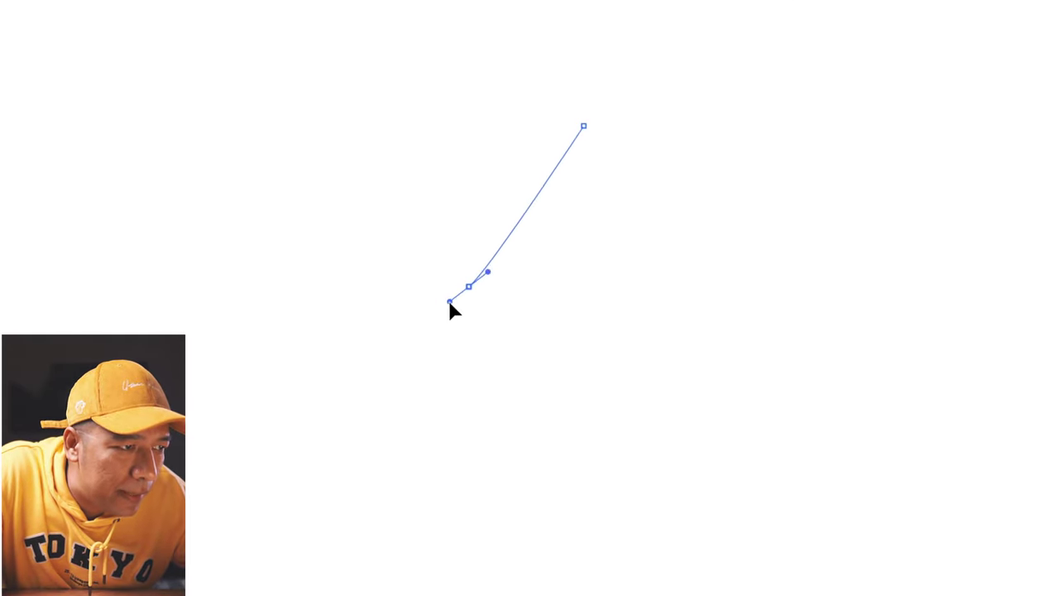
- Draw a closed four-point collar shape with the Pen tool, using curved long sides and straight short ends
click(469, 286)
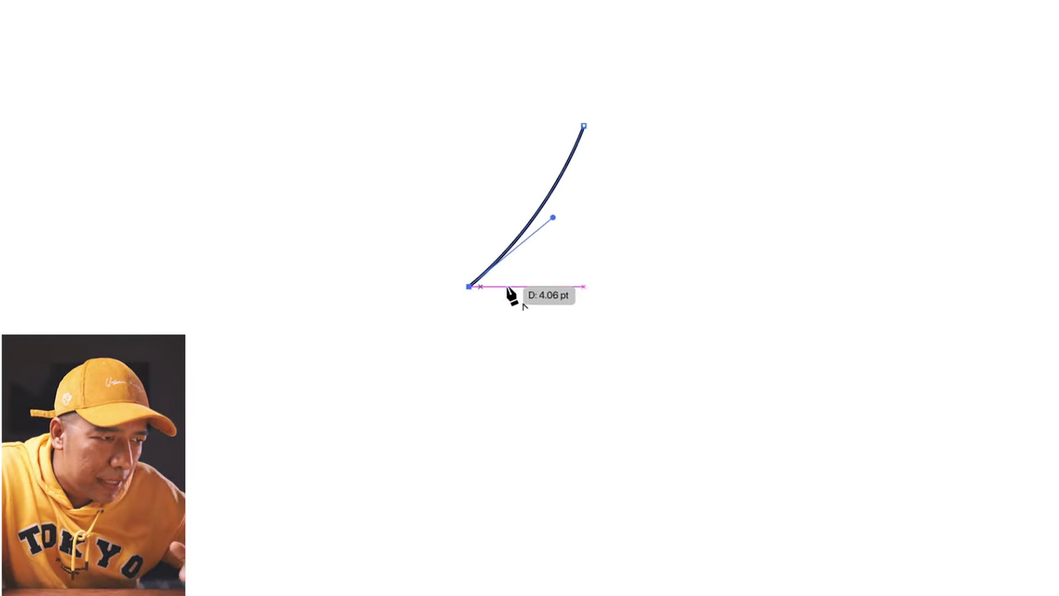
click(533, 360)
drag(623, 197, 644, 147)
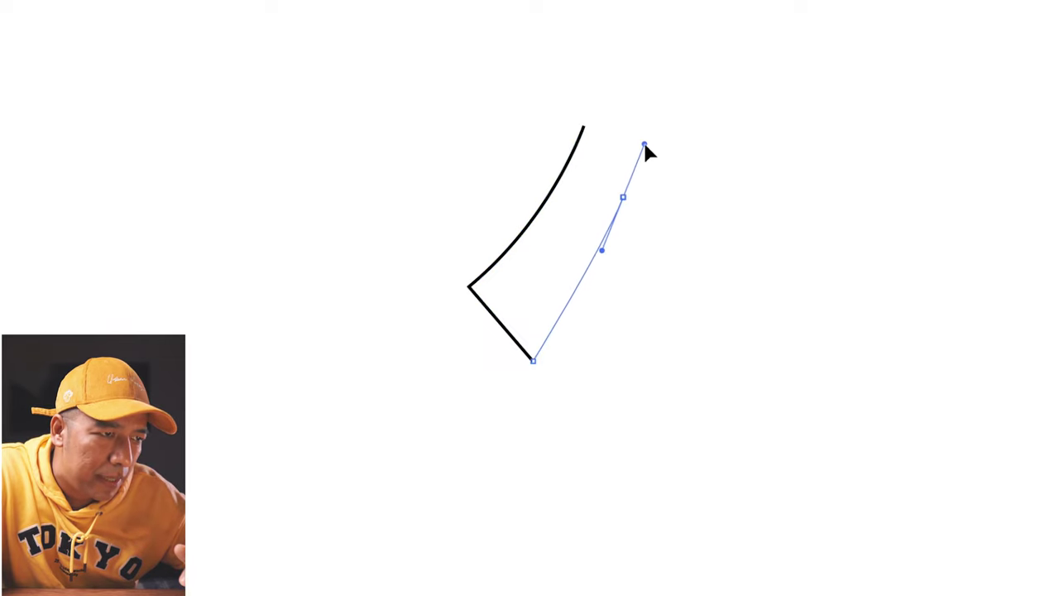
click(623, 197)
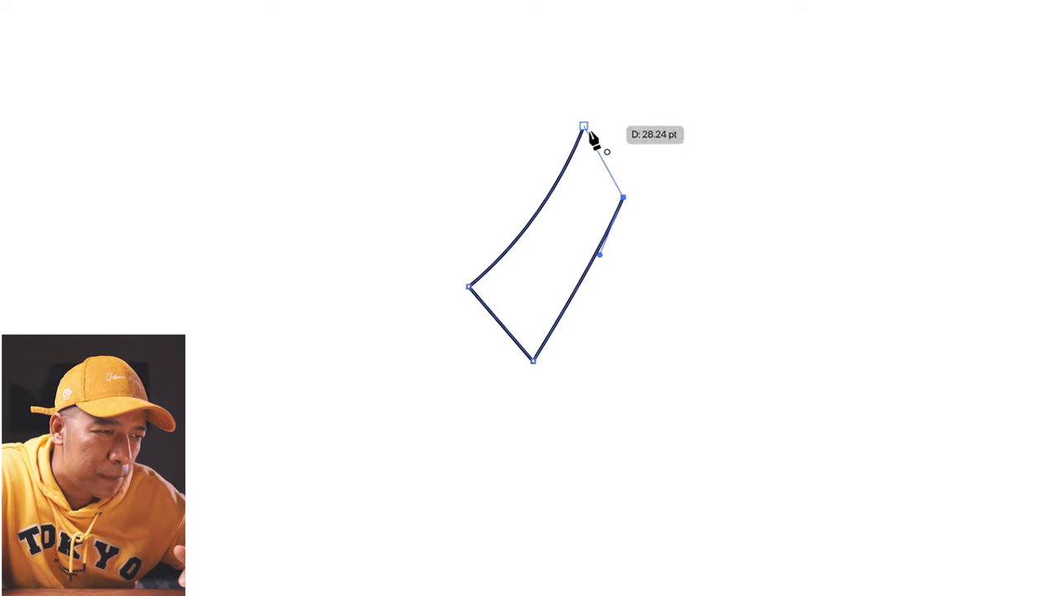
click(584, 126)
scroll(576, 234, up, 10)
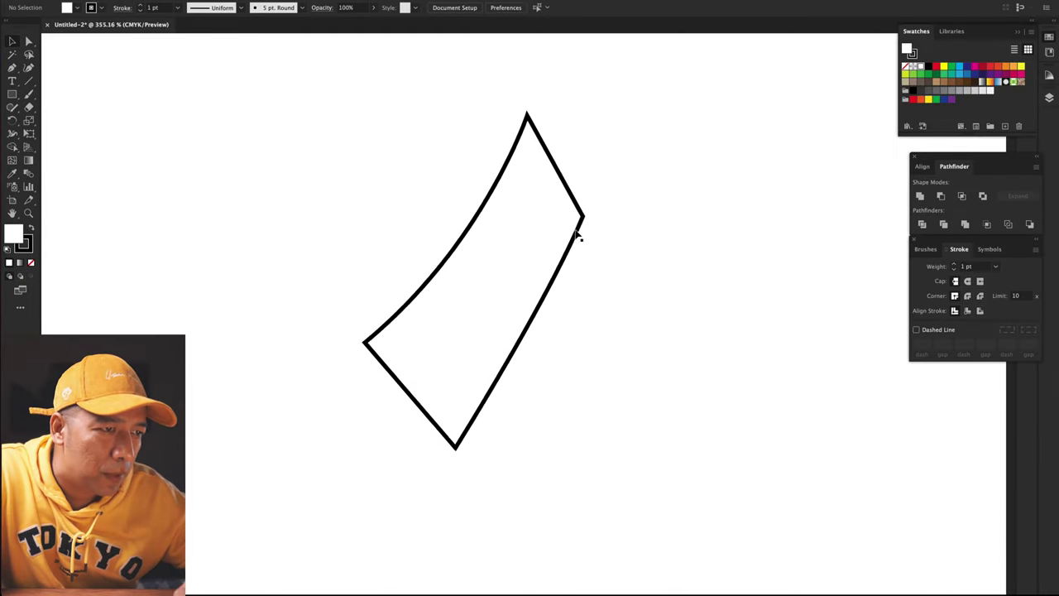
- Move the collar shape's right corner anchor slightly up and outward to refine the outline
click(28, 40)
drag(586, 219, 593, 197)
scroll(631, 294, down, 4)
scroll(630, 294, up, 3)
- Duplicate the collar's two lower edges in front as an unfilled open path and nudge the copy up 2 pt
click(462, 449)
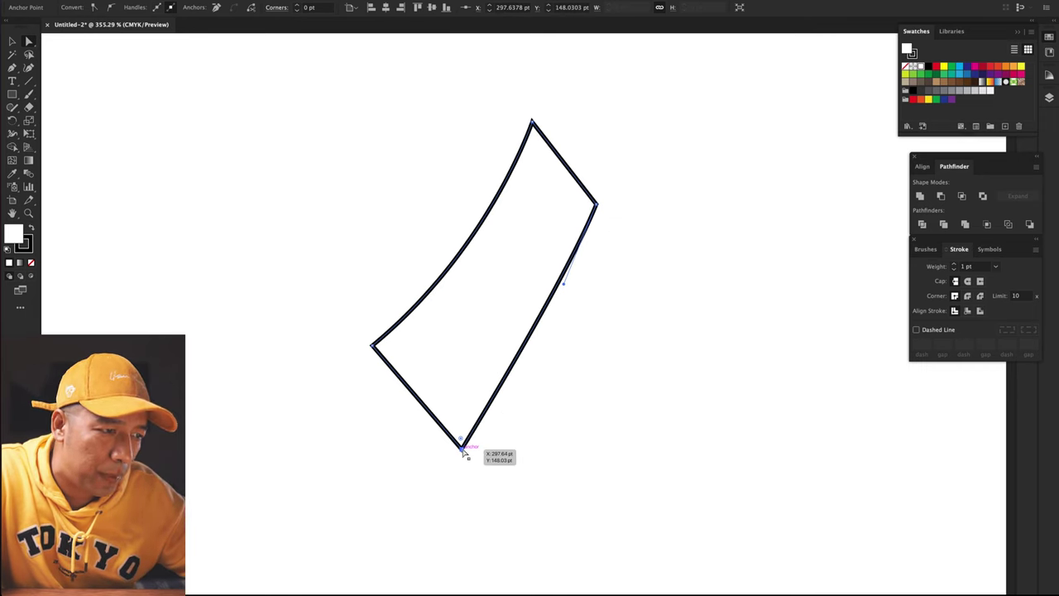
key(super+c)
key(super+f)
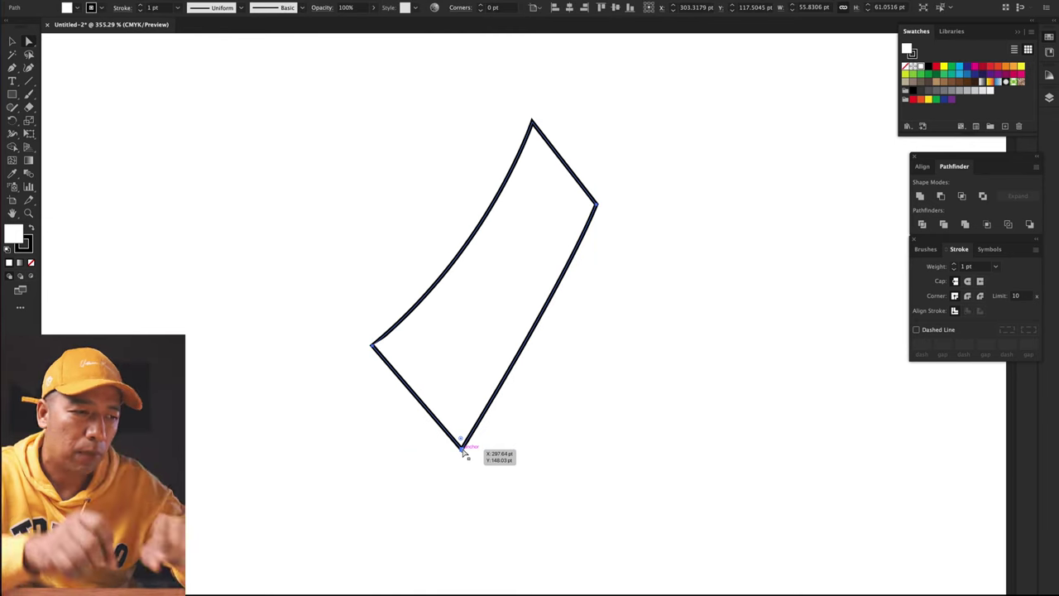
key(Up)
key(Up)
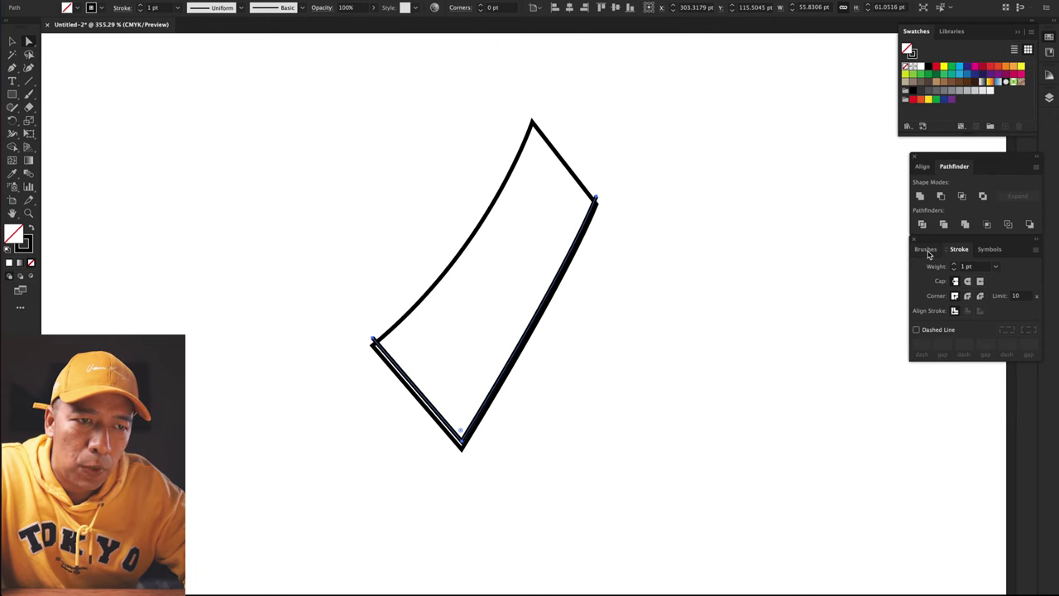
- Make the duplicated edge path a dashed line with a 3 pt dash and a 1 pt gap
click(917, 330)
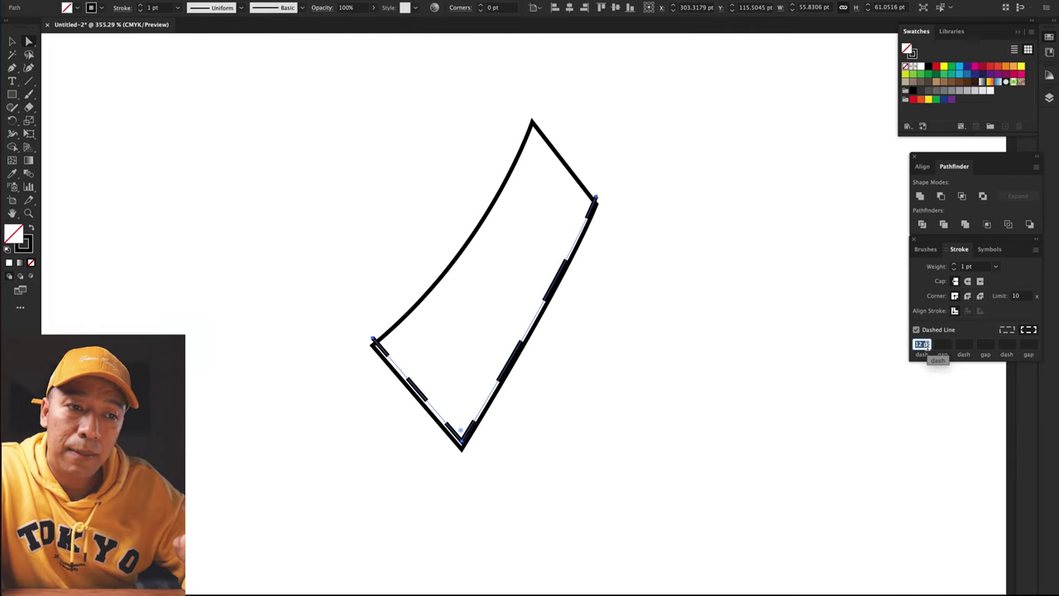
text(3)
click(942, 346)
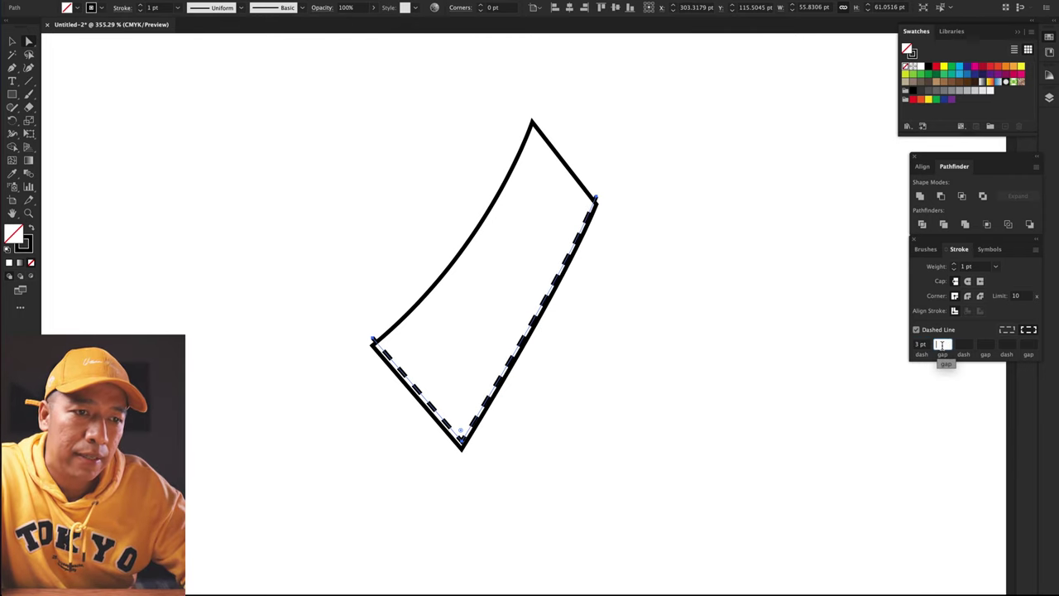
click(713, 349)
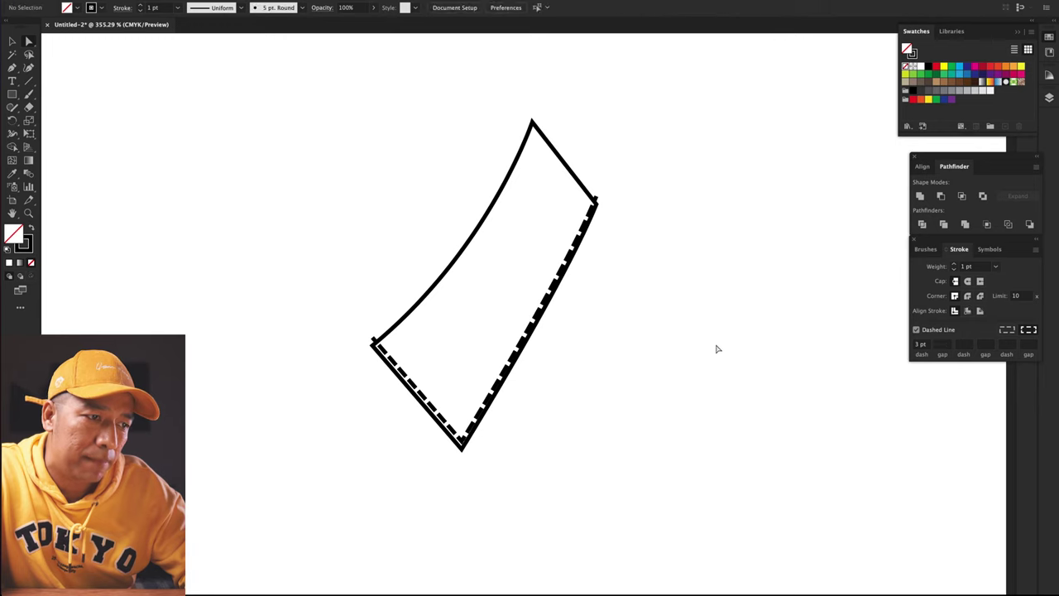
scroll(525, 284, down, 8)
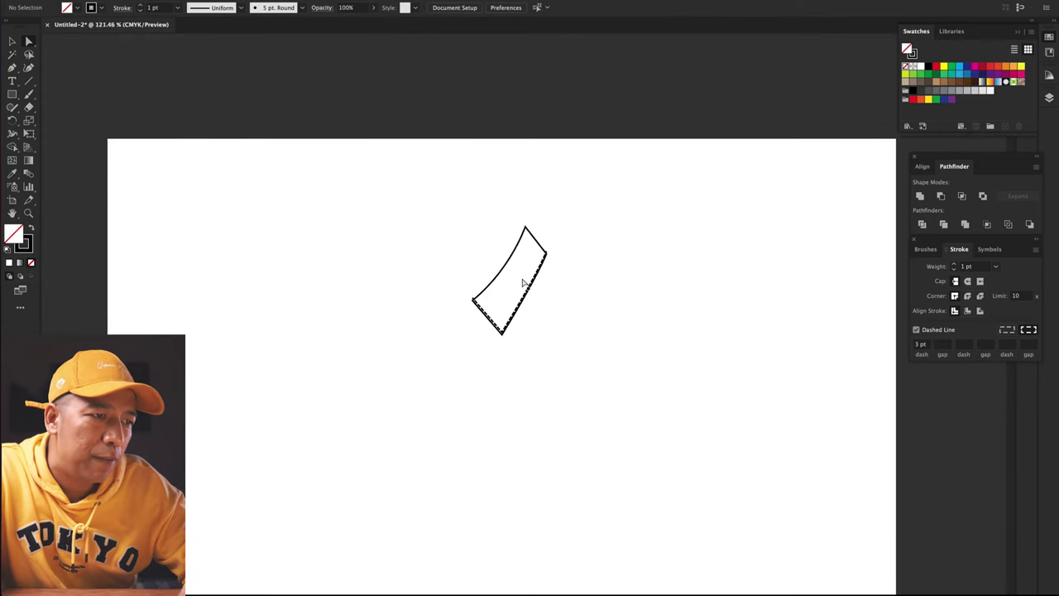
scroll(546, 341, up, 6)
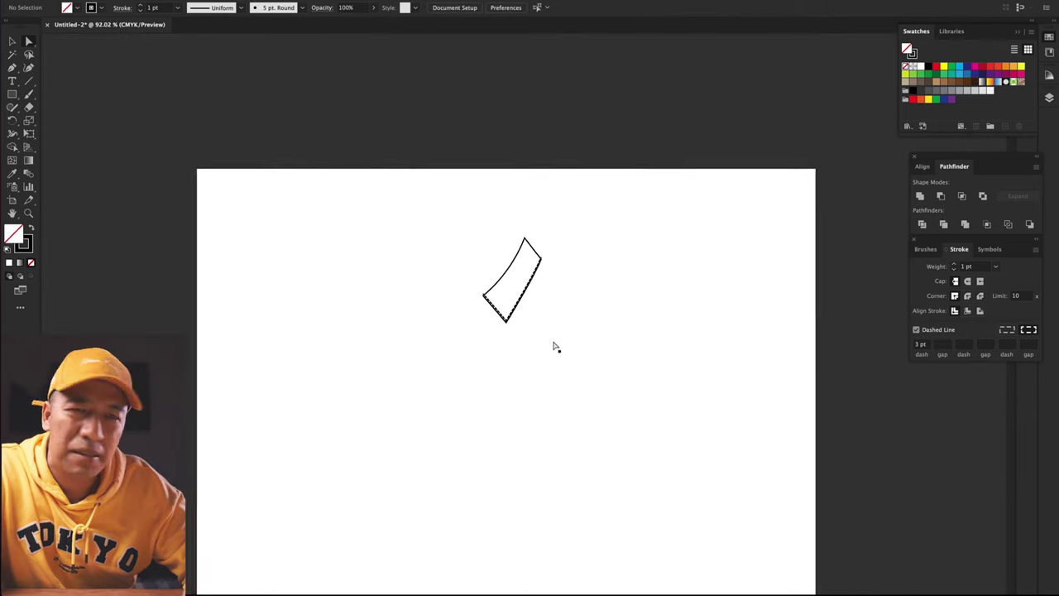
scroll(516, 334, up, 2)
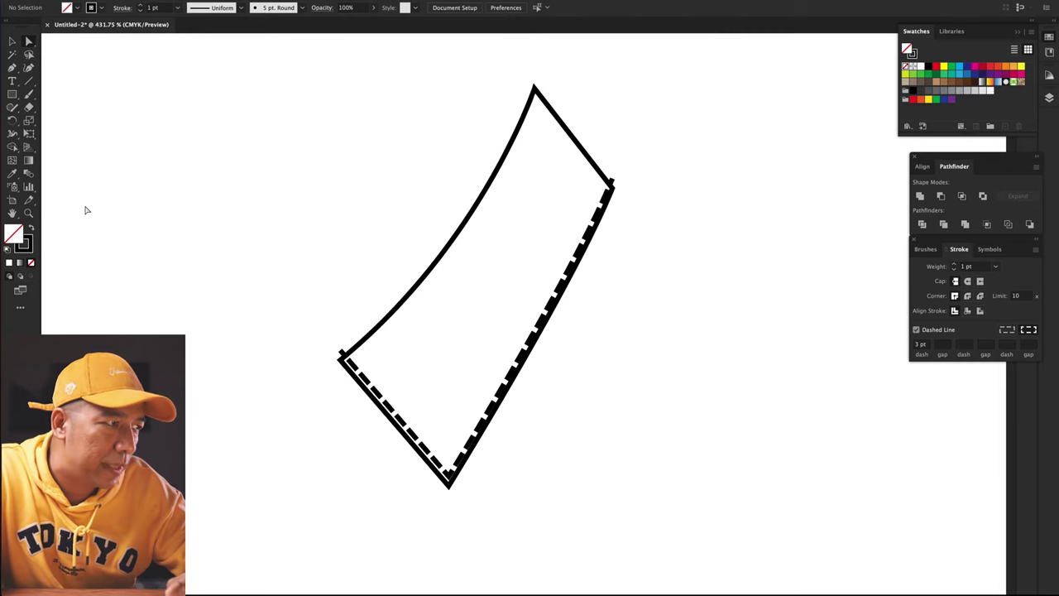
- Pull the dashed line's end points inside the collar outline and set its stroke weight to 0.5 pt
click(342, 354)
drag(612, 183, 608, 184)
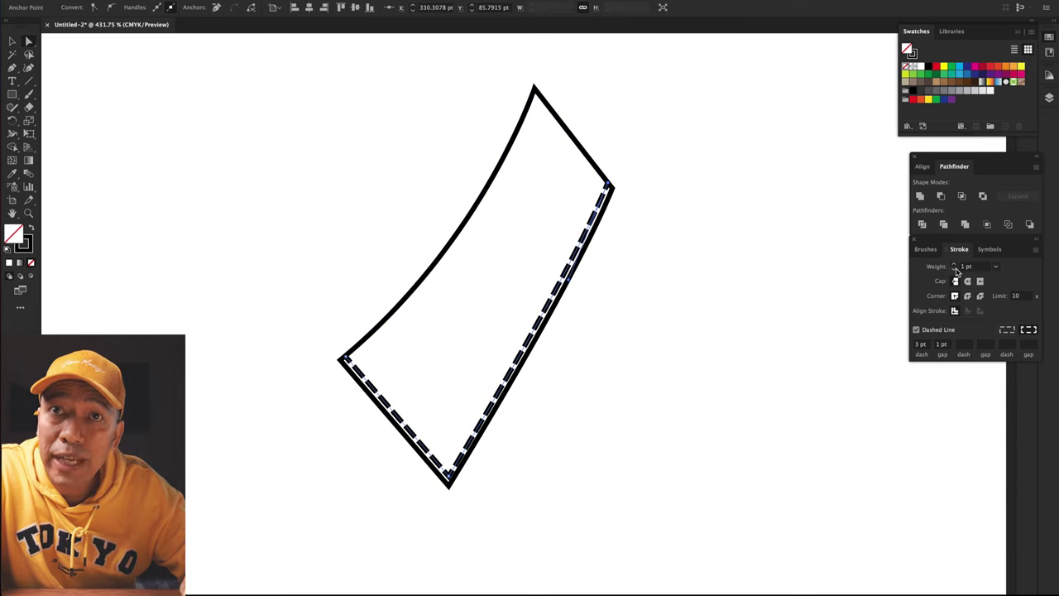
click(955, 269)
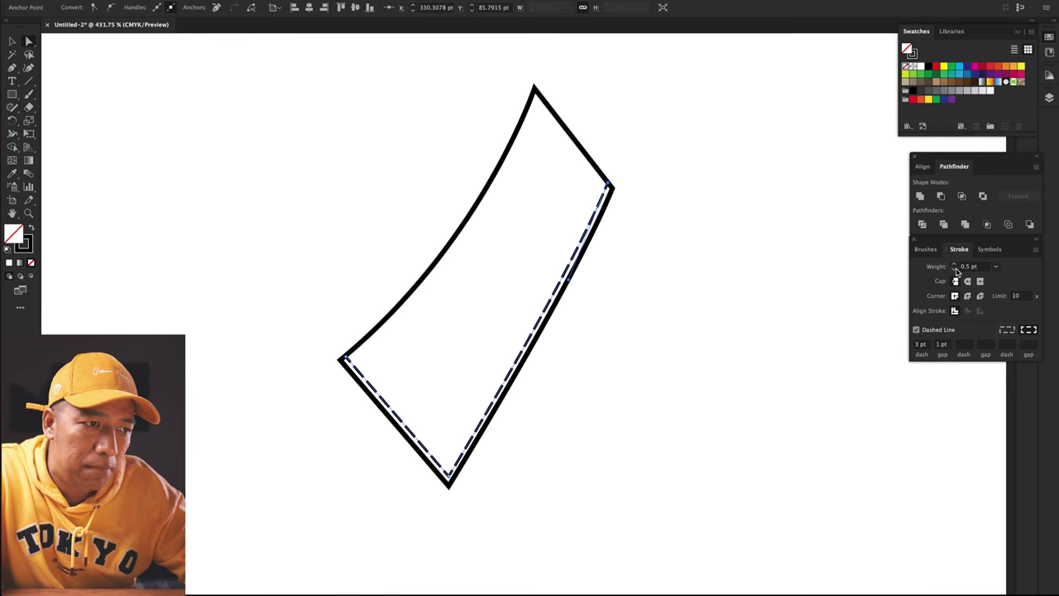
click(745, 275)
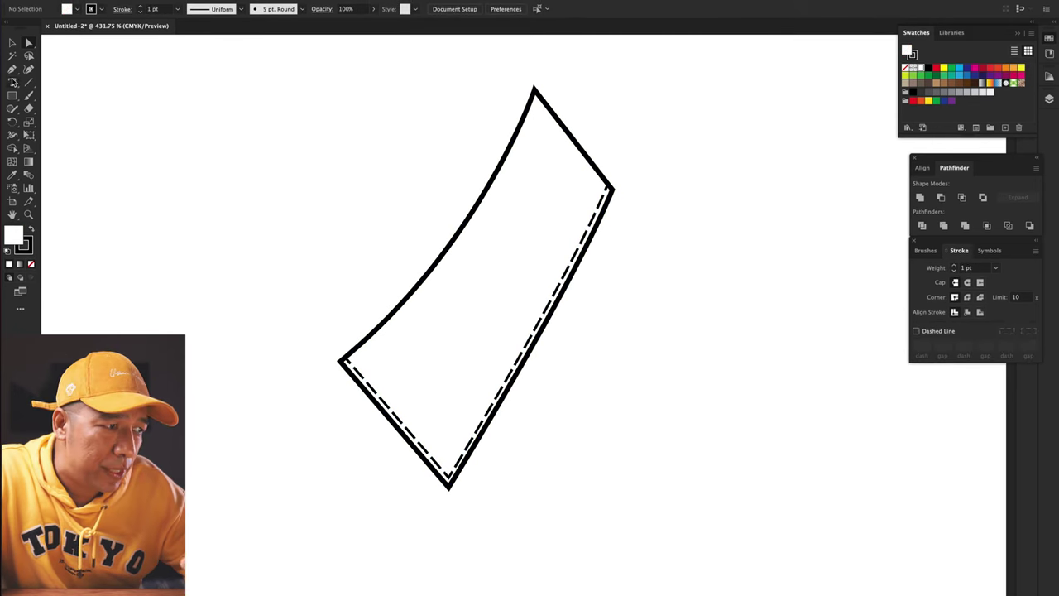
- Duplicate the dashed stitch line in front and offset the copy 2 pt upward as a second stitch row
click(11, 46)
click(447, 476)
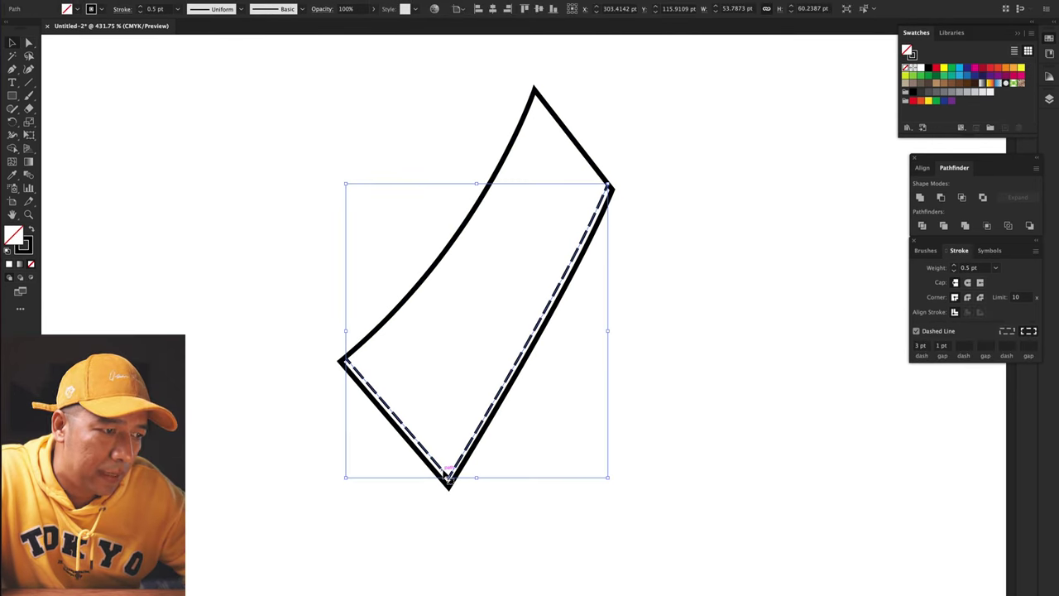
key(super+c)
key(super+f)
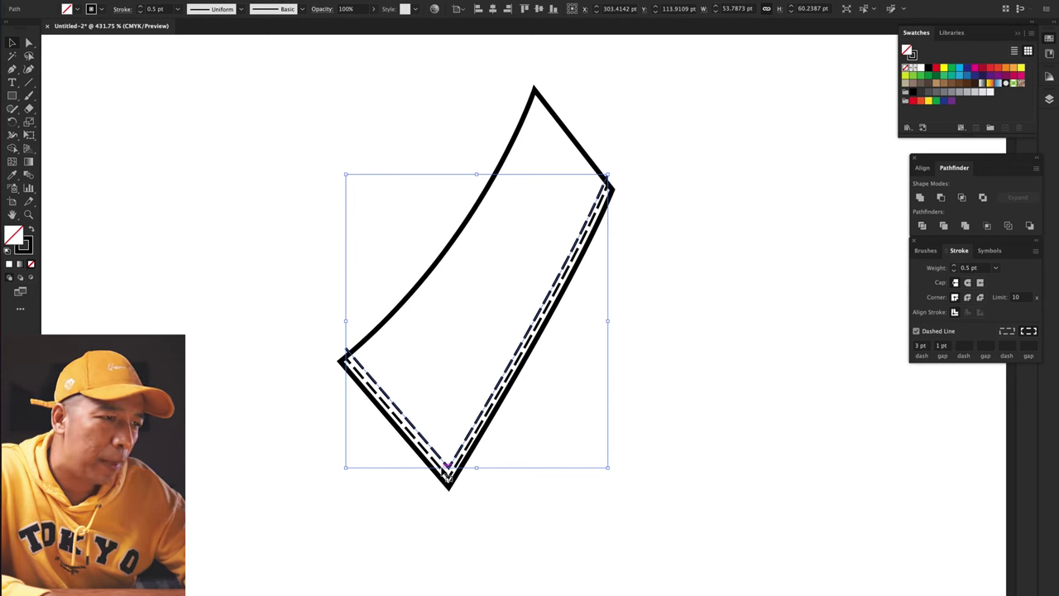
- Move both end points of the upper stitch row inside the collar outline
click(28, 44)
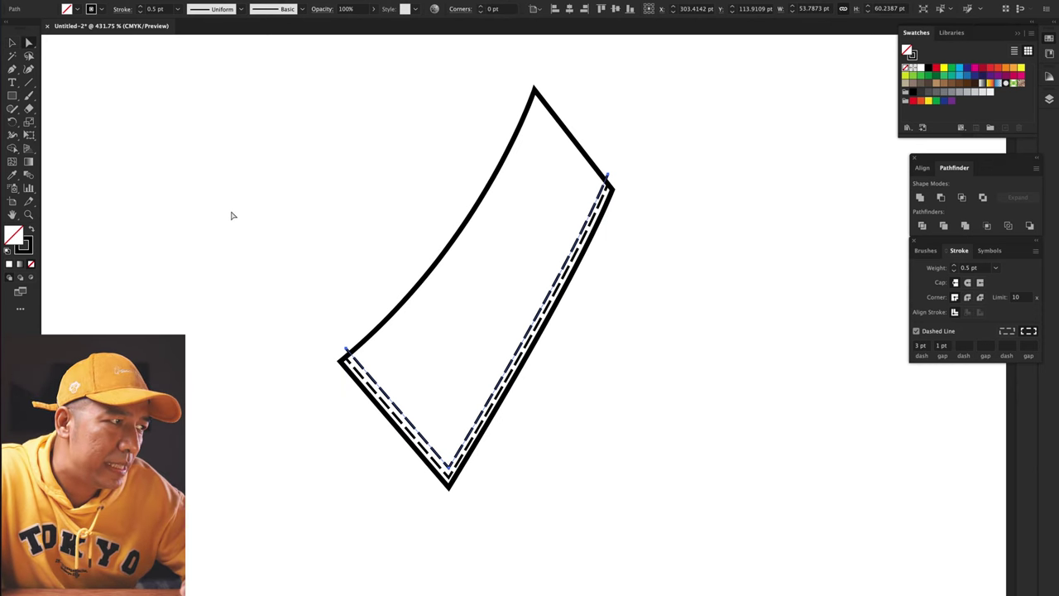
click(349, 356)
click(608, 179)
click(669, 431)
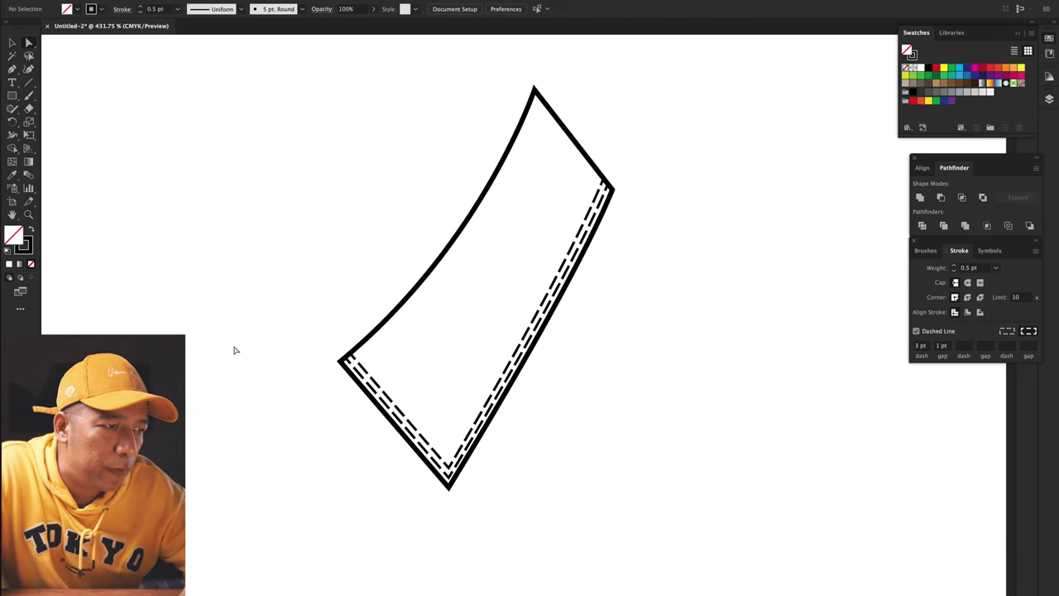
- Draw a closed collar stand shape with the Pen tool from the collar's left corner, with a curved outer side overlapping the collar's lower edge
scroll(243, 350, down, 5)
scroll(243, 350, up, 4)
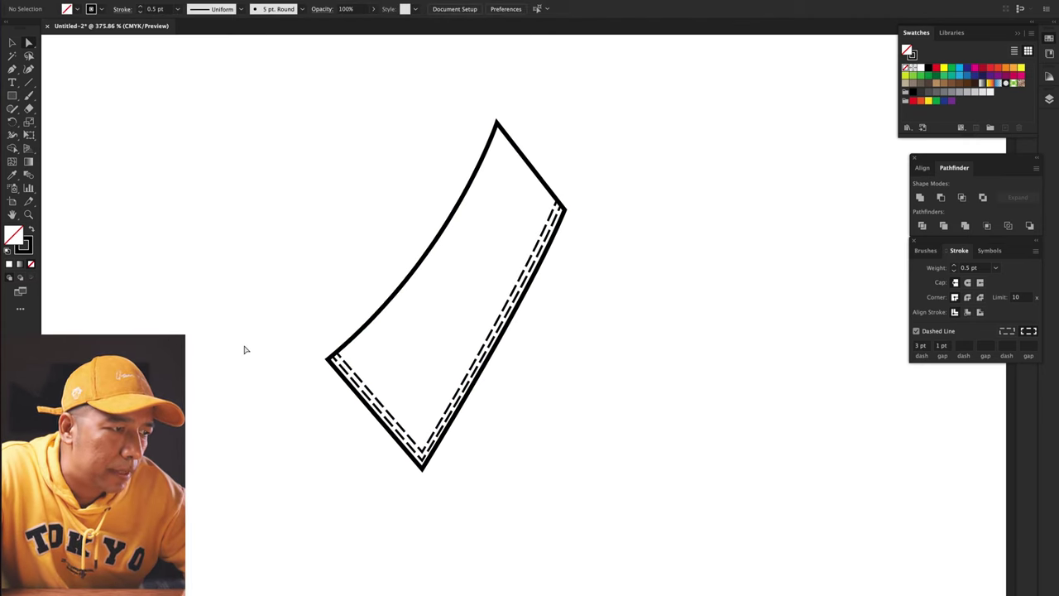
scroll(247, 350, left, 2)
scroll(247, 350, down, 1)
key(p)
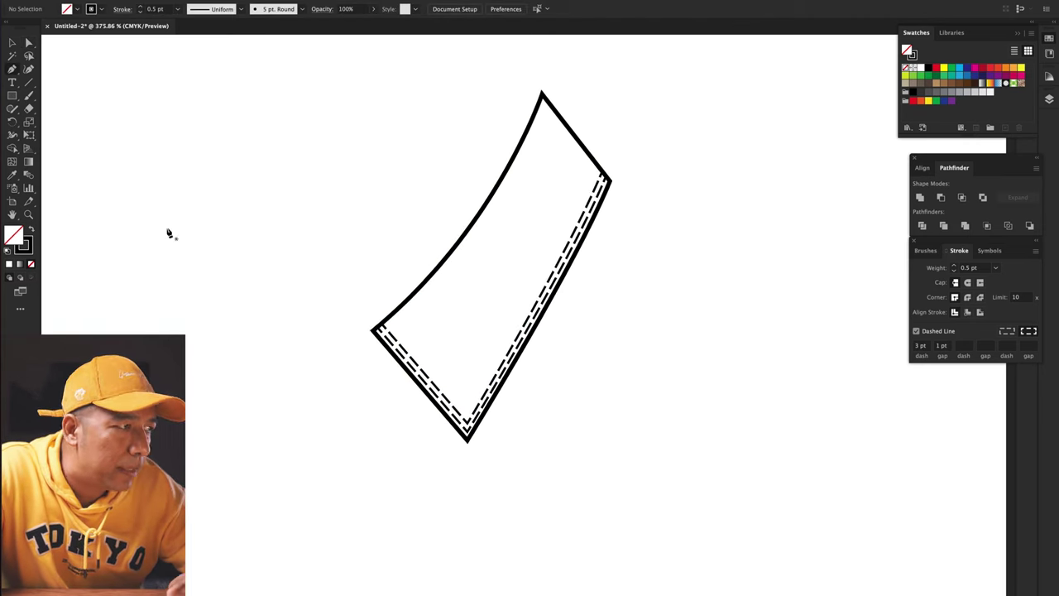
click(372, 331)
drag(319, 363, 309, 401)
drag(441, 379, 515, 351)
click(373, 331)
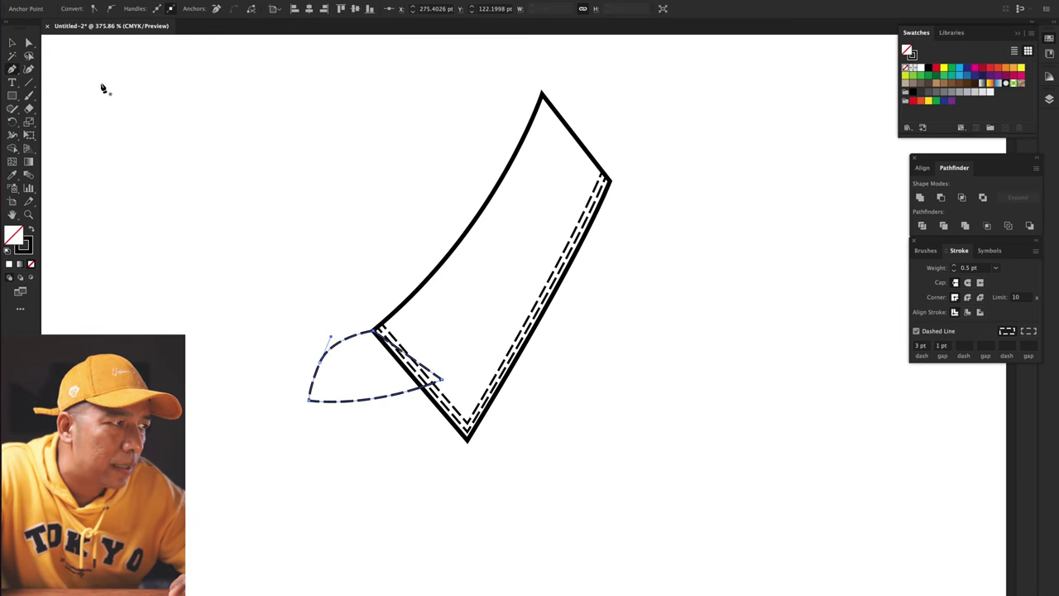
- Match the collar stand's appearance to the collar's white fill and solid 1 pt stroke with the Eyedropper
click(10, 44)
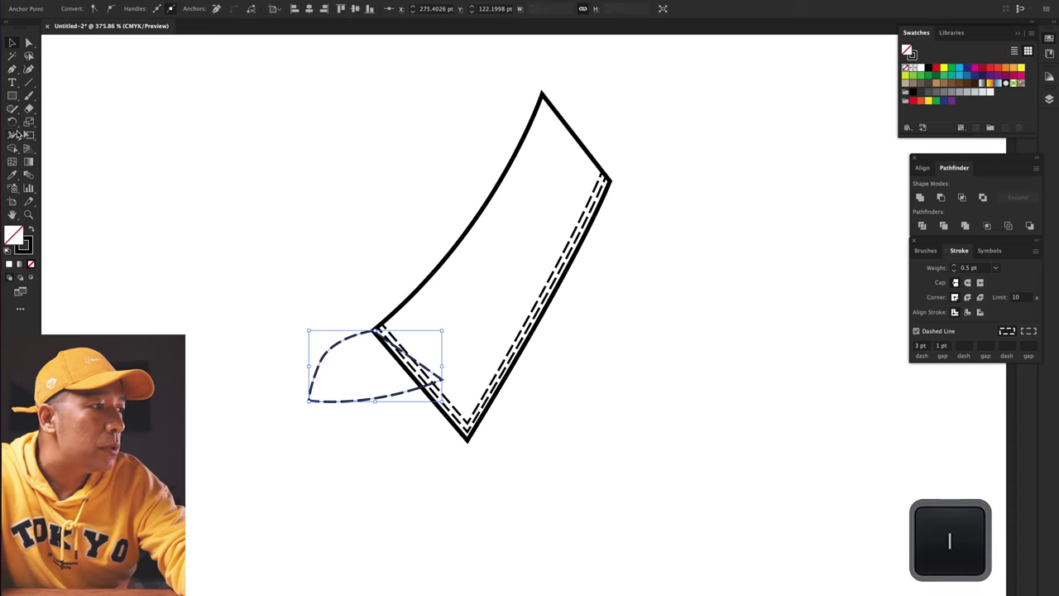
click(13, 177)
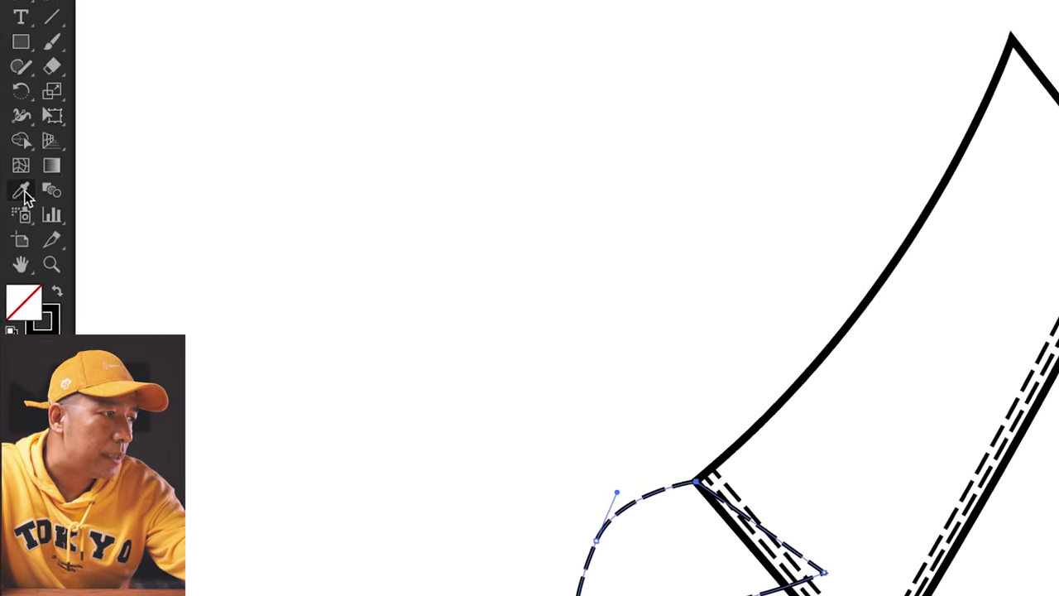
click(435, 269)
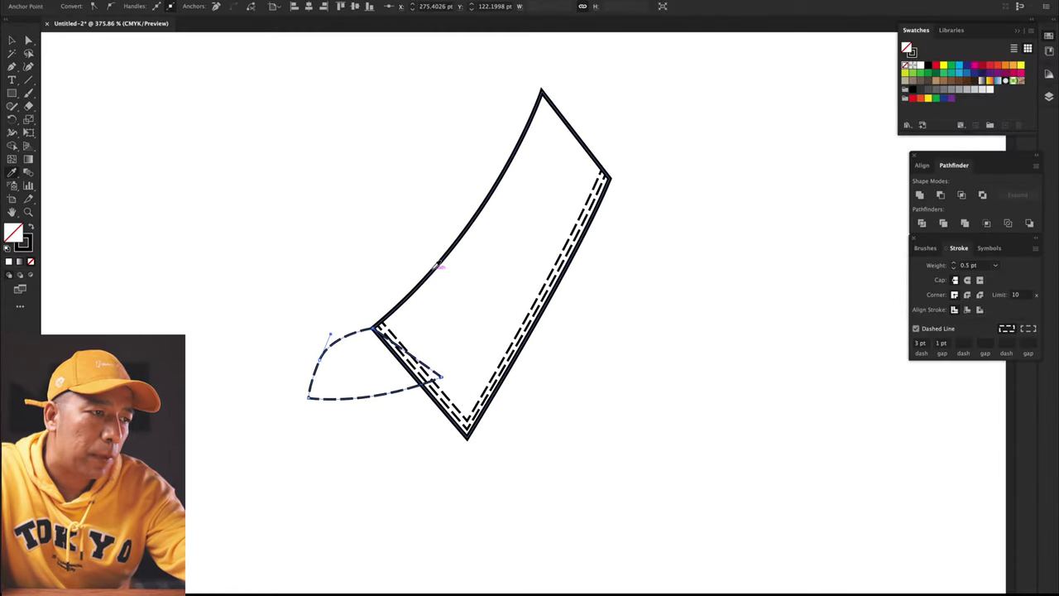
click(437, 266)
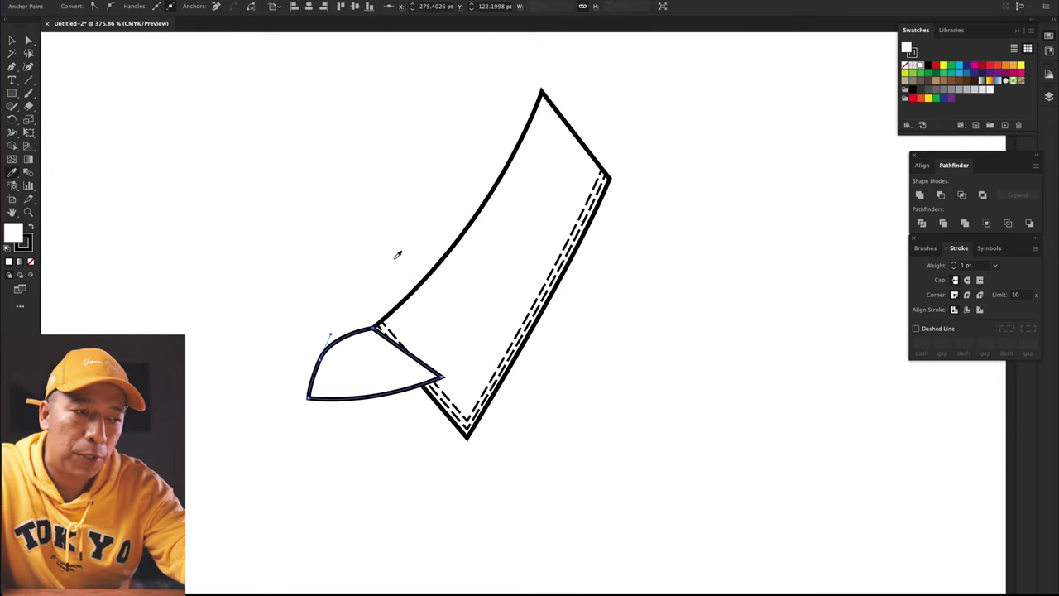
key(v)
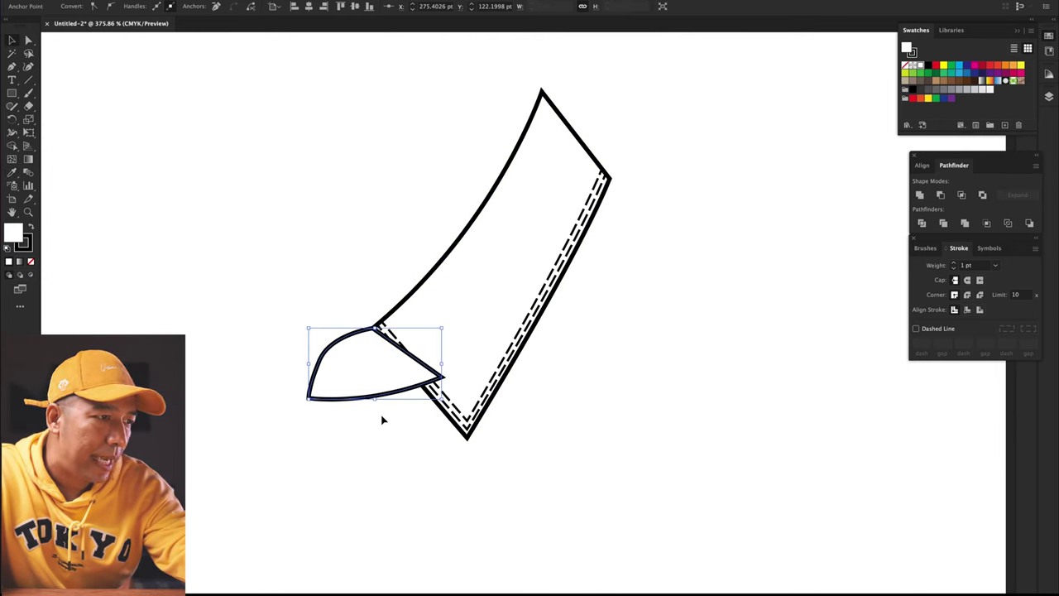
- Send the collar stand behind the collar and nudge the stand's lower-left corner down slightly
right_click(350, 356)
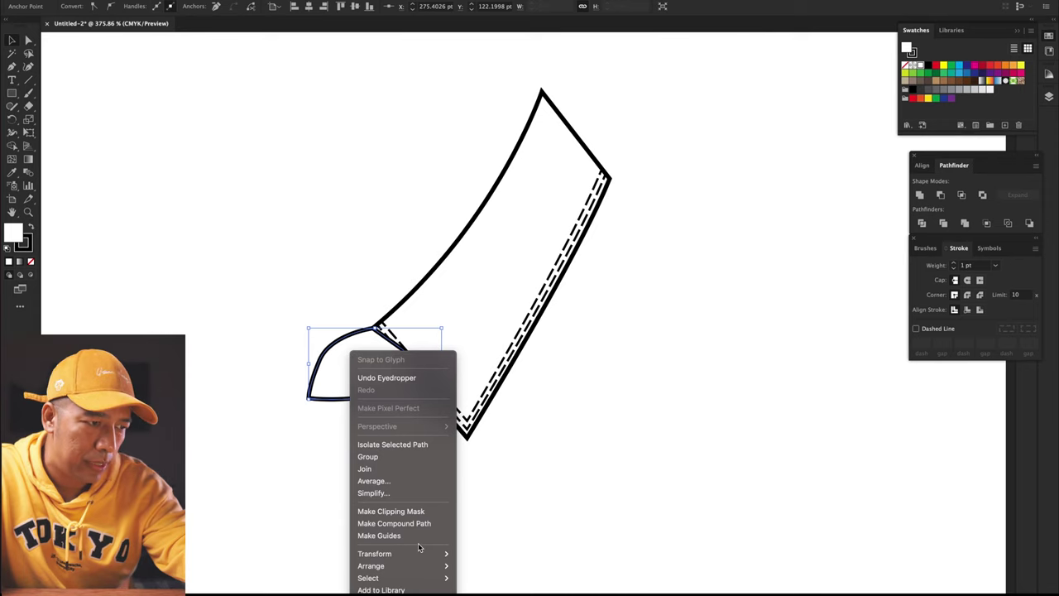
mouse_move(422, 567)
click(488, 593)
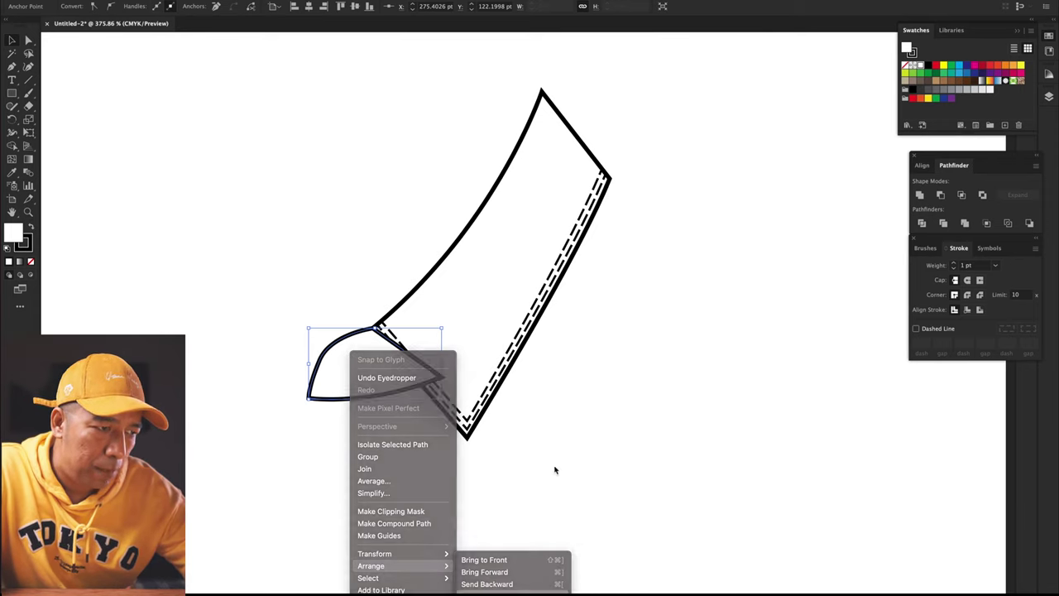
click(405, 439)
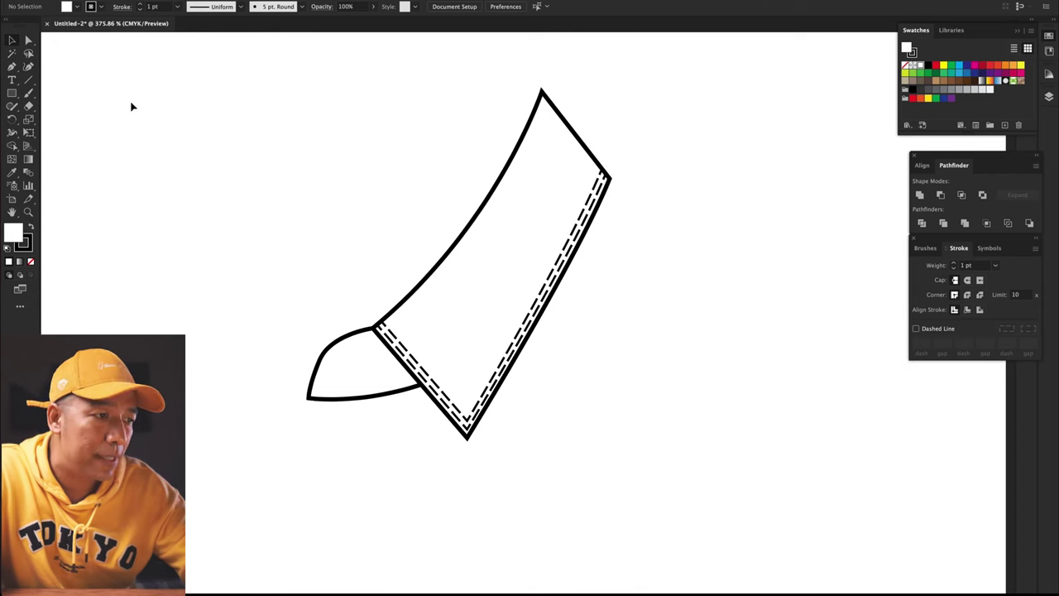
click(308, 398)
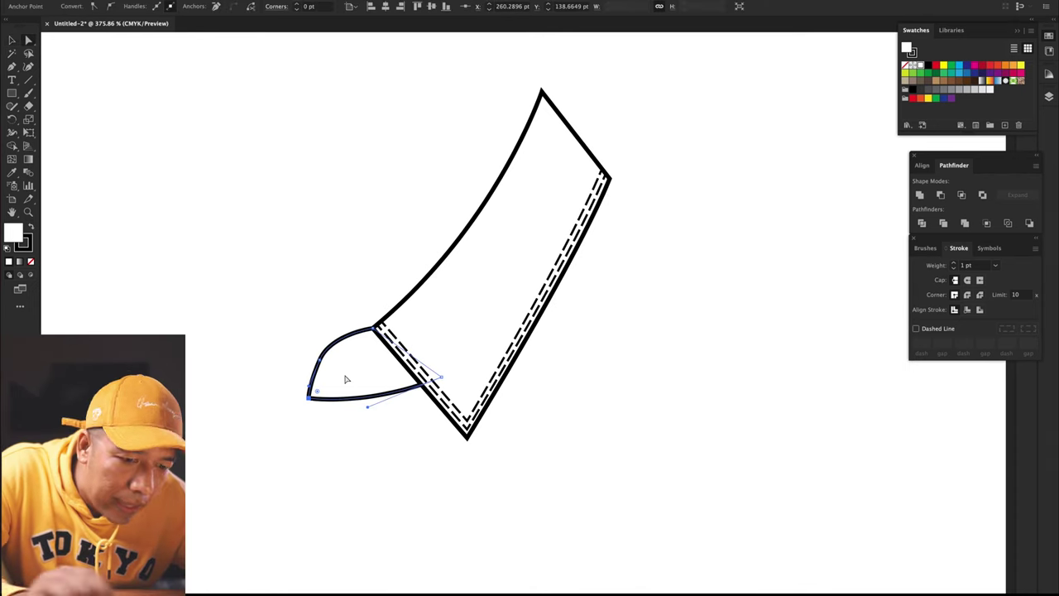
key(Down)
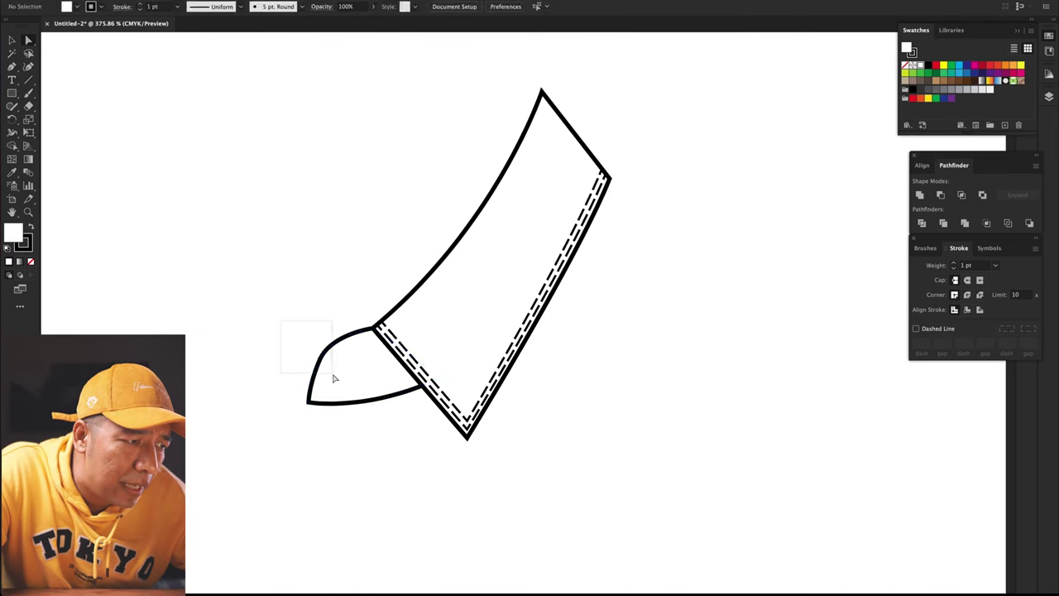
- Duplicate the collar stand's curved outer edge as a 0.5 pt dashed stitch line just inside the outline, with 3 pt dash and 1 pt gap
drag(334, 376, 332, 372)
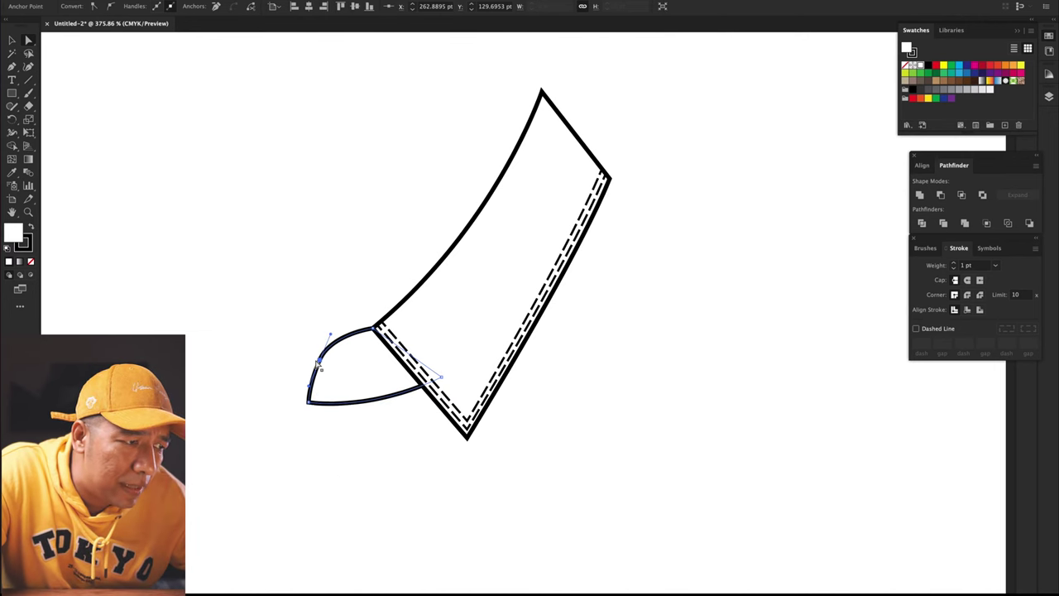
key(super+c)
key(super+f)
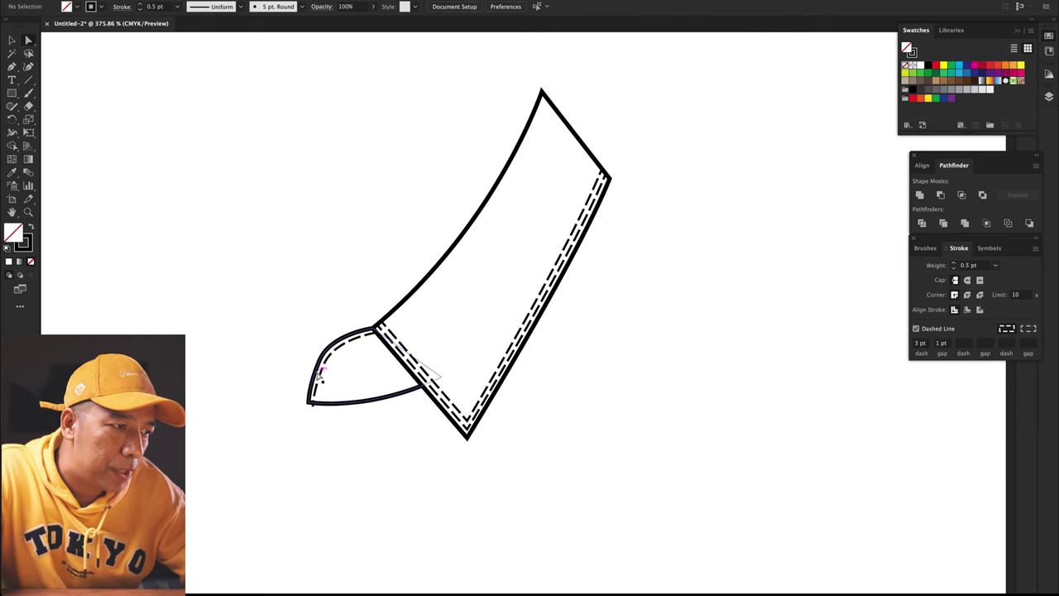
- Extend the lower end of the curved dashed stitch line down to the collar stand's bottom outline
click(316, 389)
scroll(316, 417, up, 5)
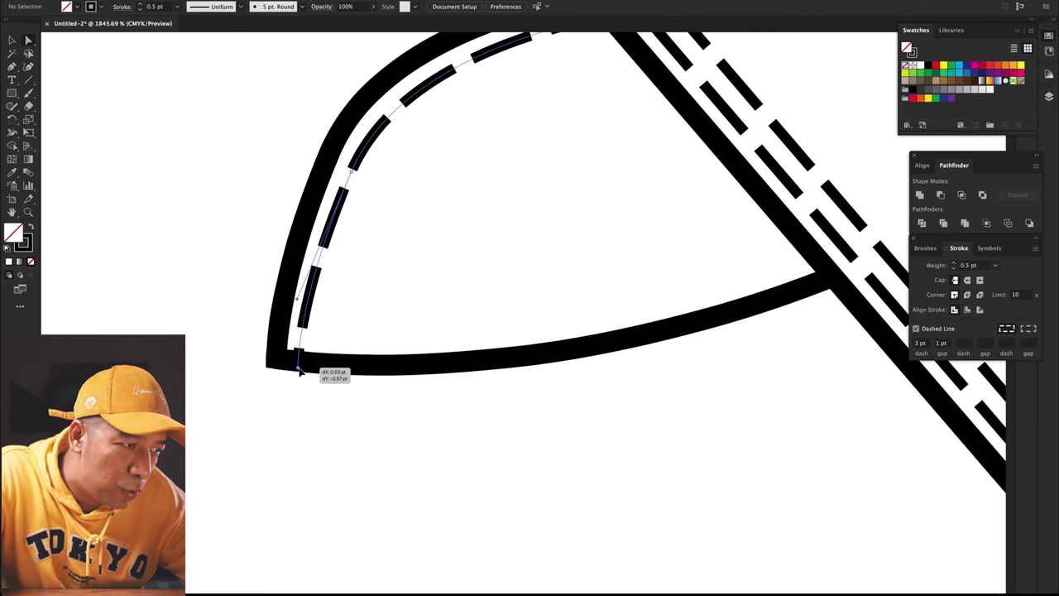
click(215, 150)
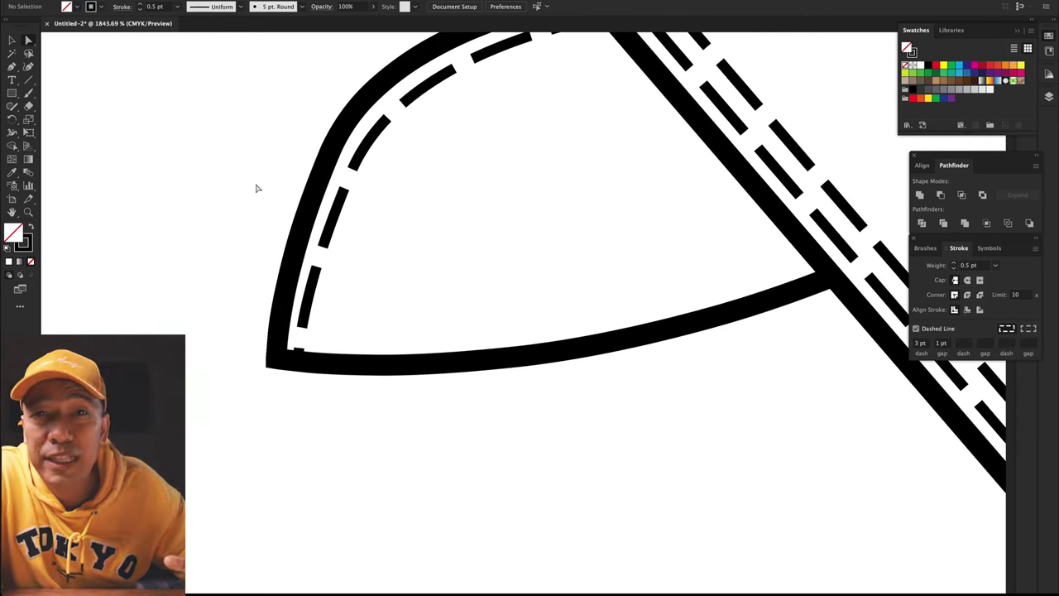
- Duplicate the collar stand's bottom edge just above the outline and match it to the 0.5 pt dashed stitch line with the Eyedropper
click(332, 152)
click(331, 153)
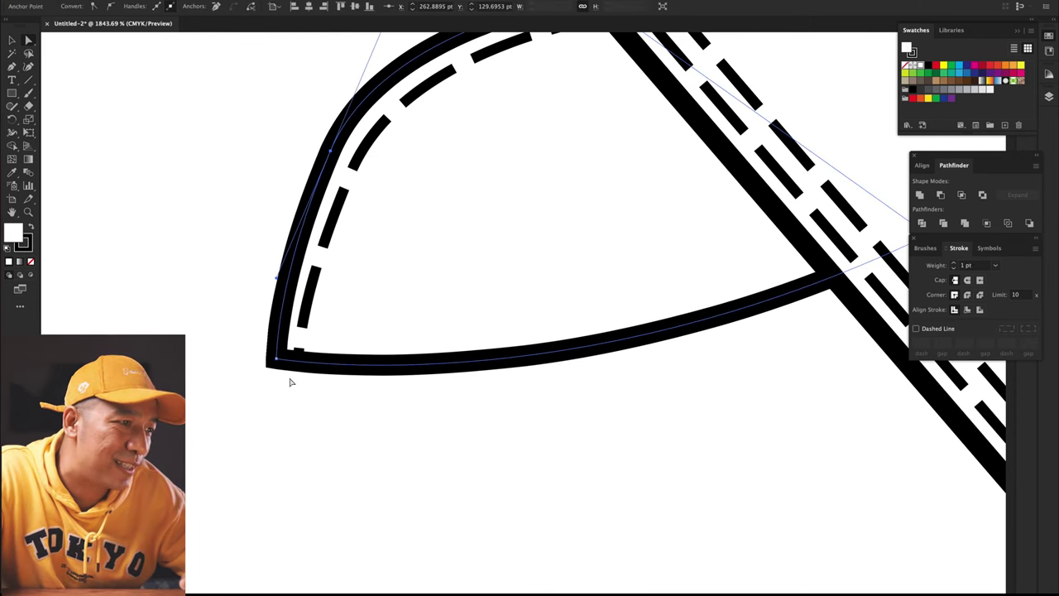
key(super+c)
key(super+f)
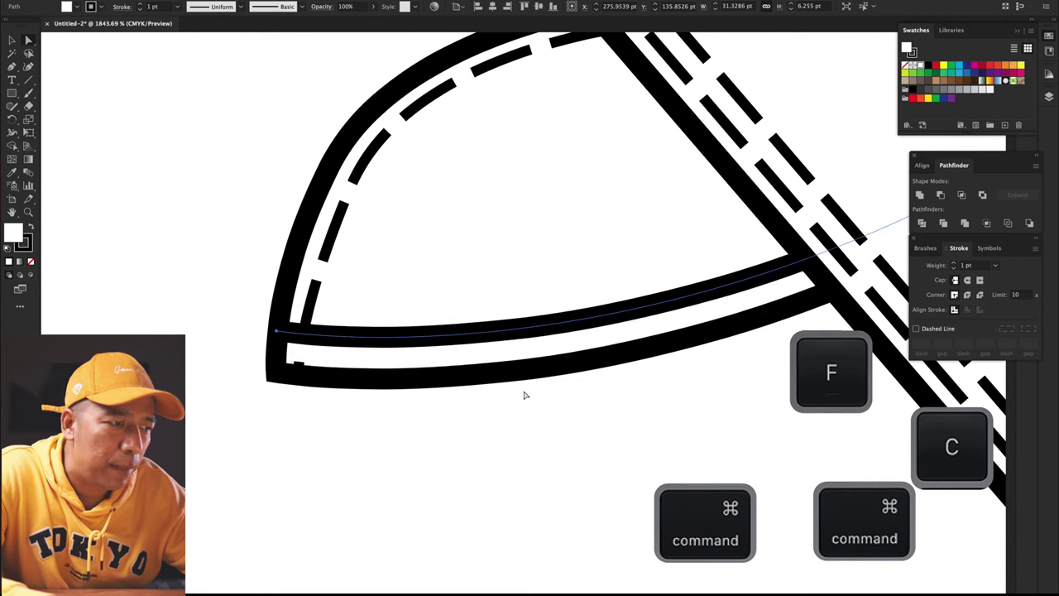
key(i)
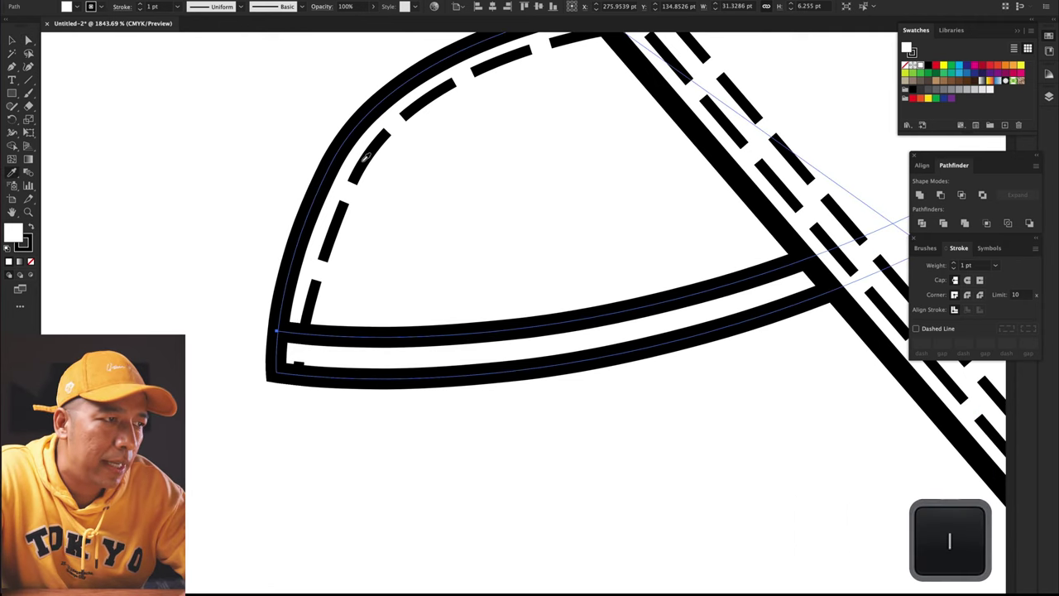
click(329, 176)
click(11, 41)
click(165, 168)
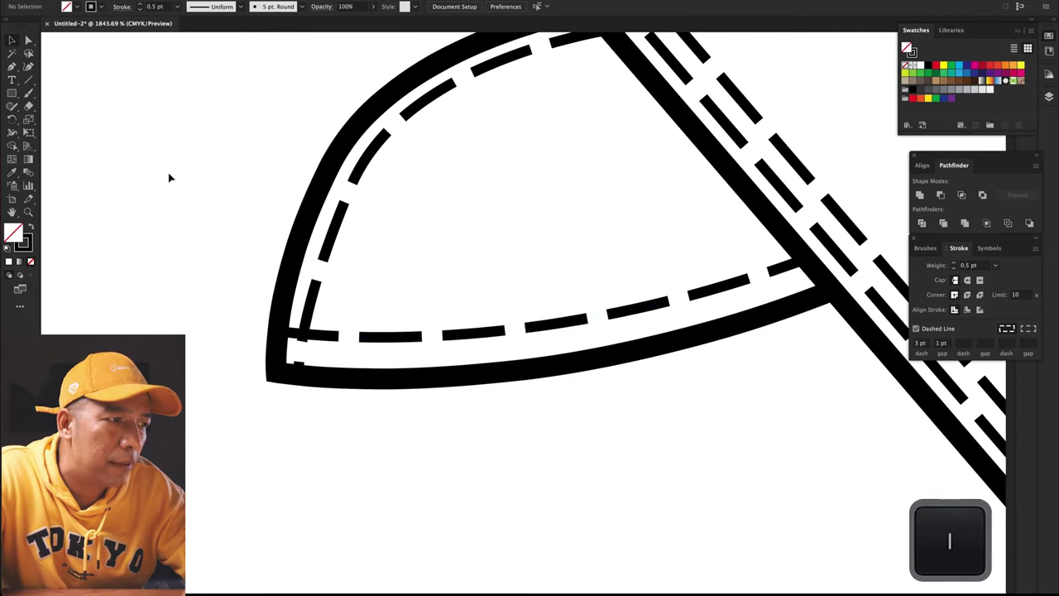
- Nudge the collar stand's lower dashed stitch line slightly down toward the bottom outline
scroll(191, 198, down, 3)
scroll(191, 198, down, 2)
scroll(383, 506, up, 5)
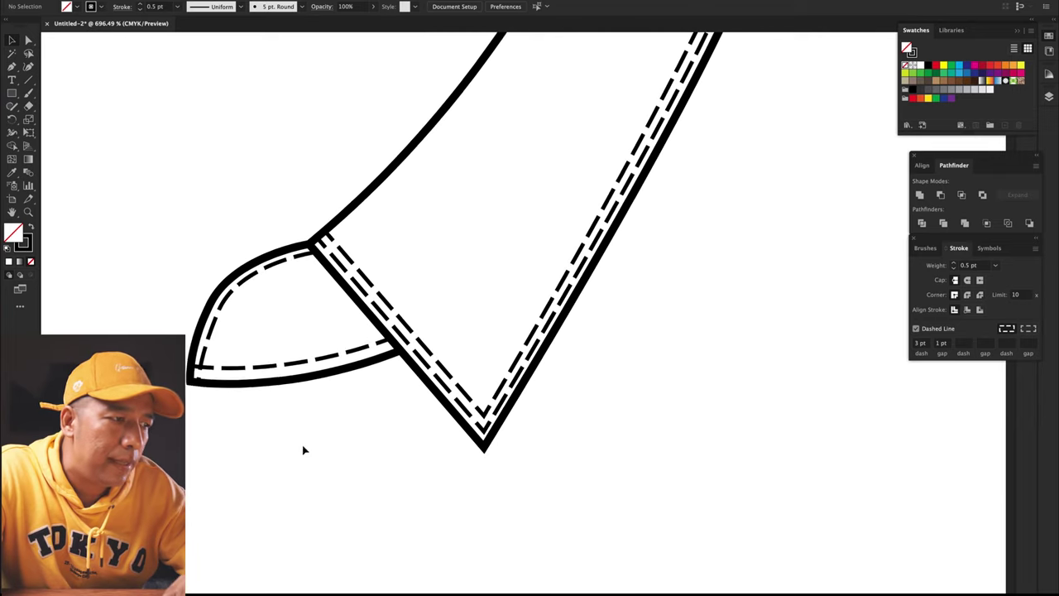
scroll(291, 381, up, 1)
drag(296, 411, 297, 413)
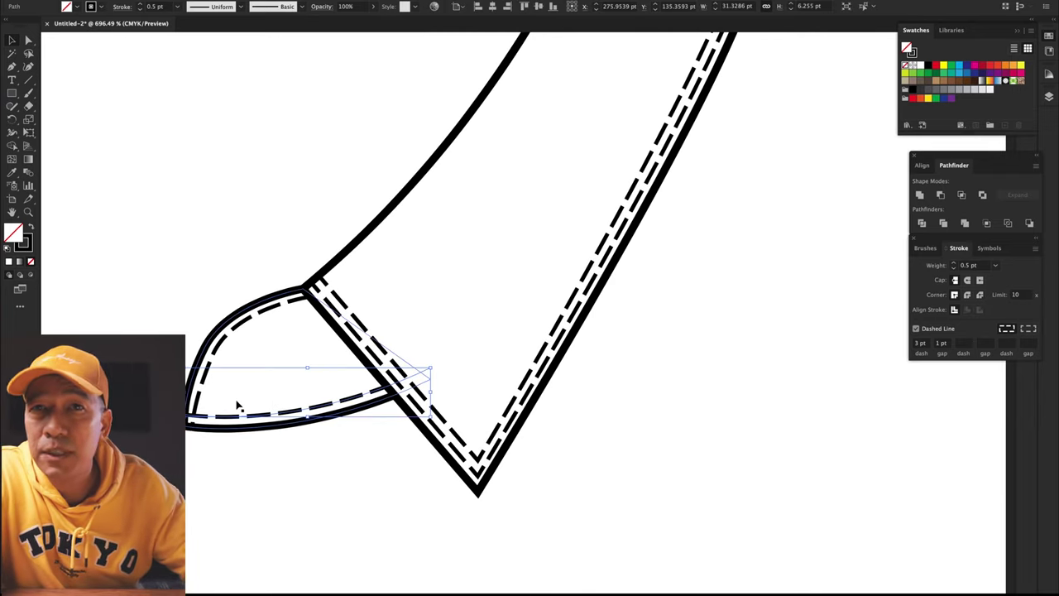
click(672, 429)
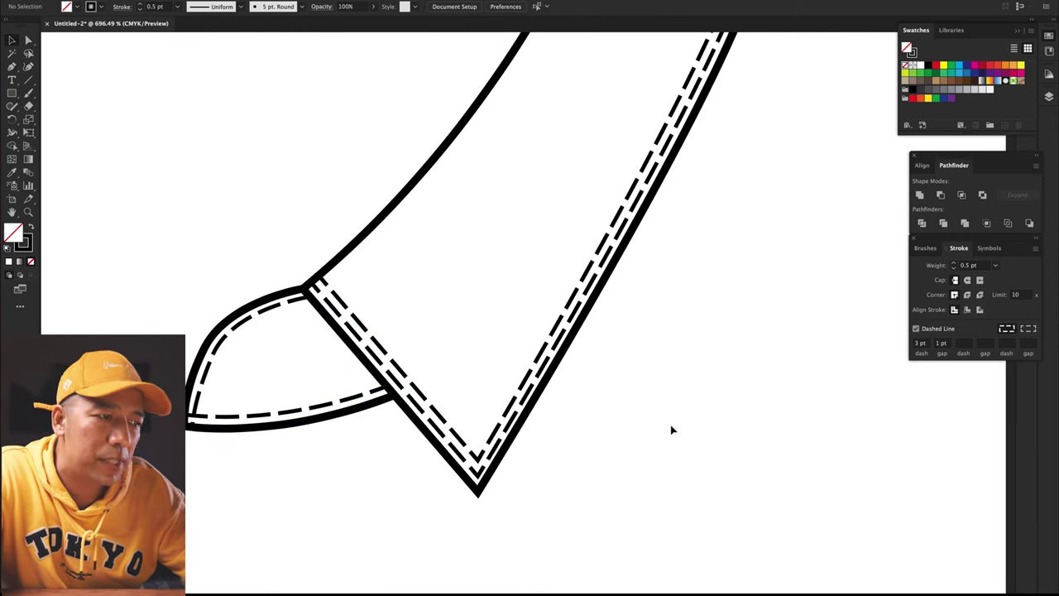
- Reflect a copy of the whole collar half with its stand and stitch lines across the vertical axis
scroll(228, 238, down, 5)
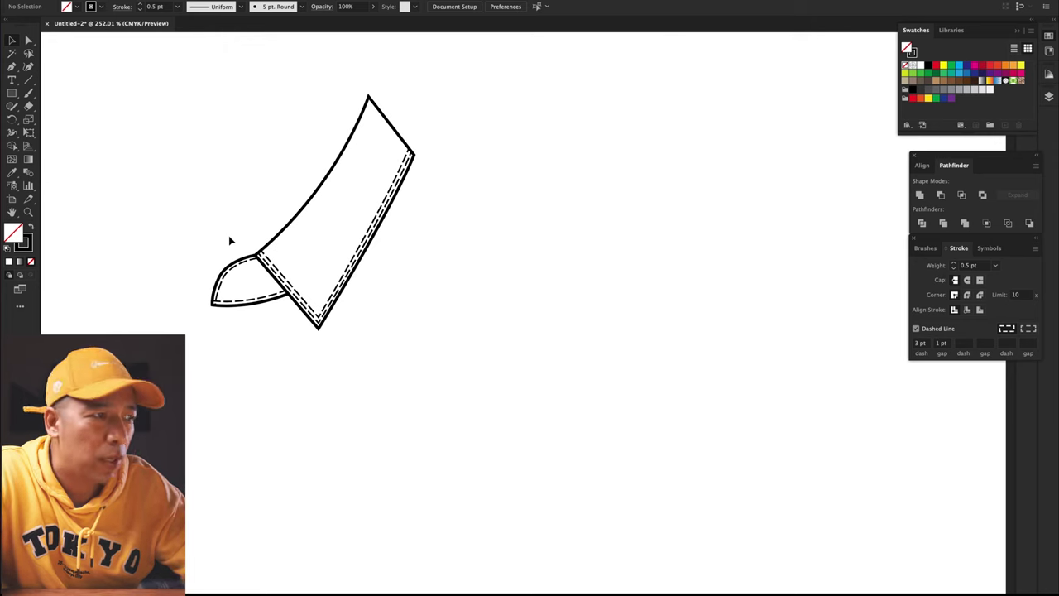
drag(182, 96, 475, 381)
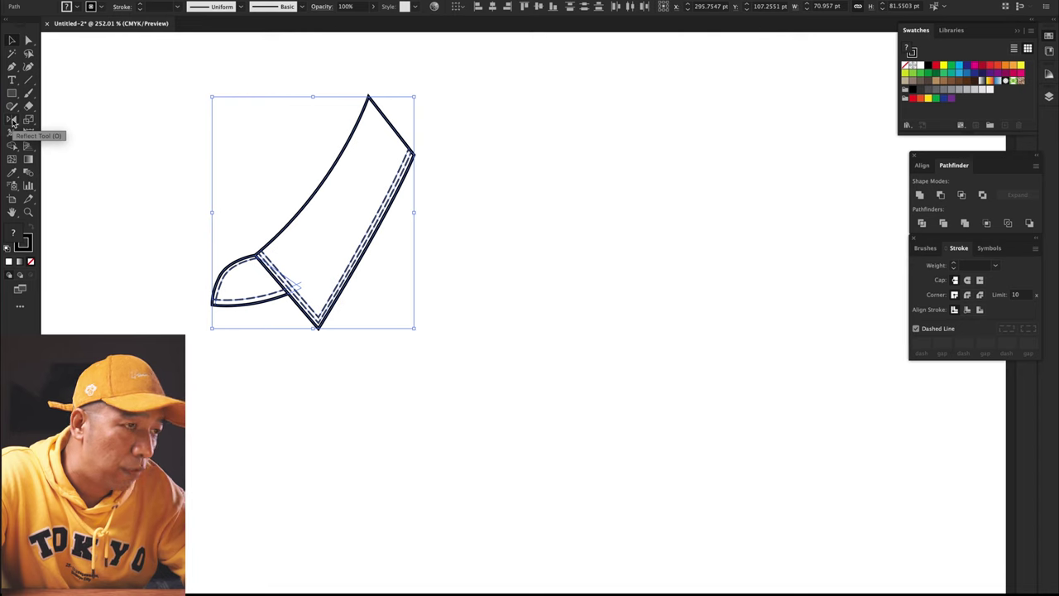
double_click(12, 122)
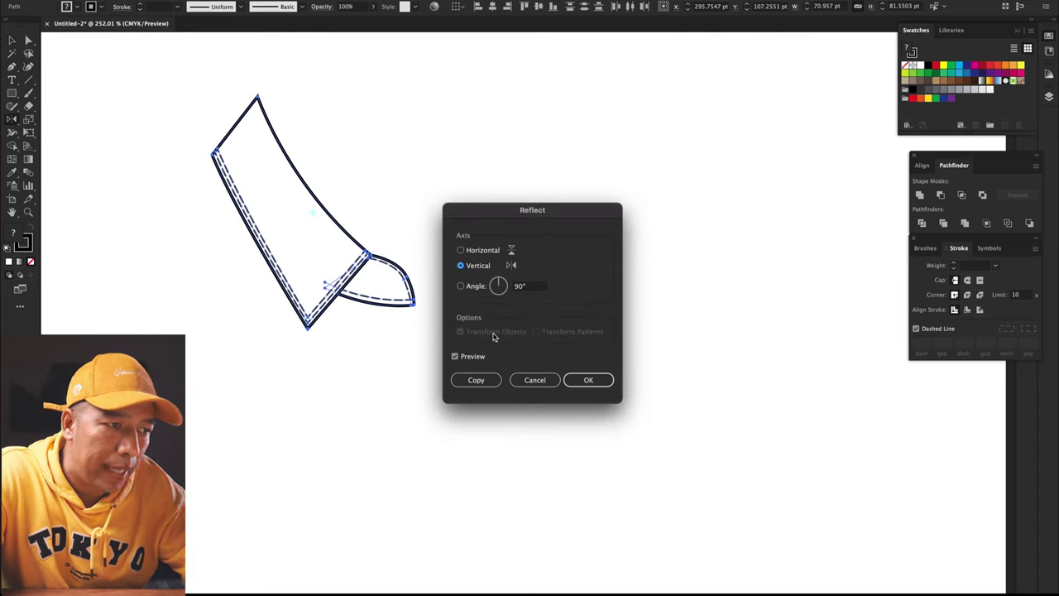
click(477, 381)
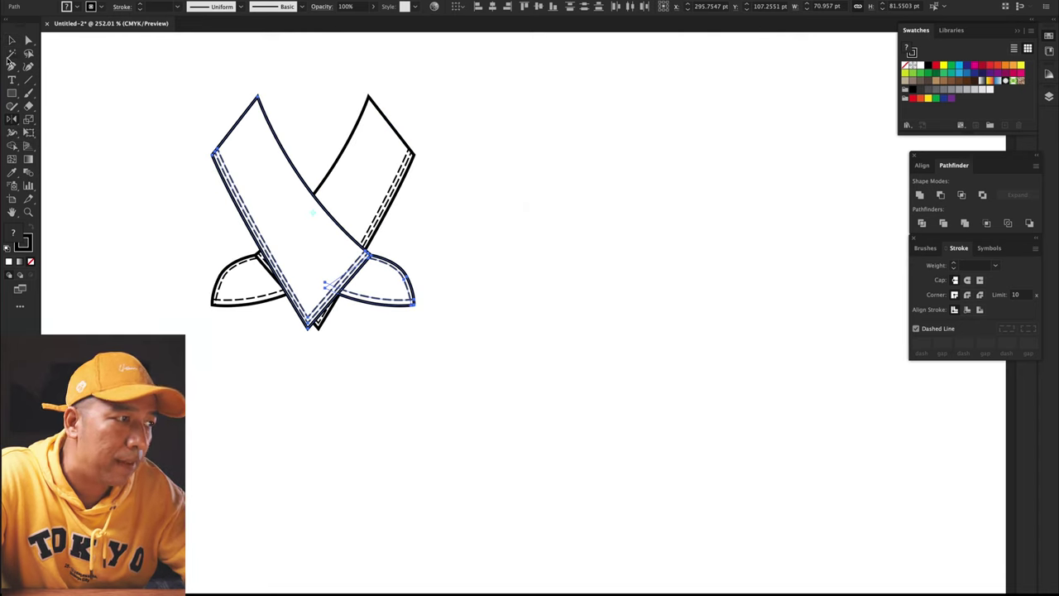
- Move the mirrored collar half left so the two collars meet at the centre front, and send it to the back
drag(361, 275, 228, 274)
right_click(228, 275)
mouse_move(273, 458)
click(356, 495)
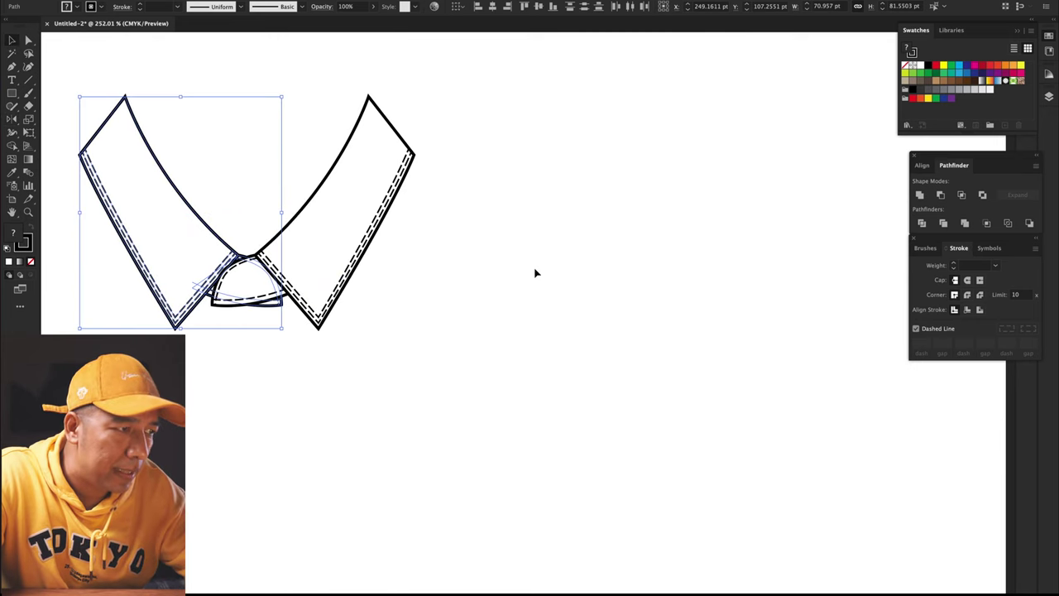
click(534, 273)
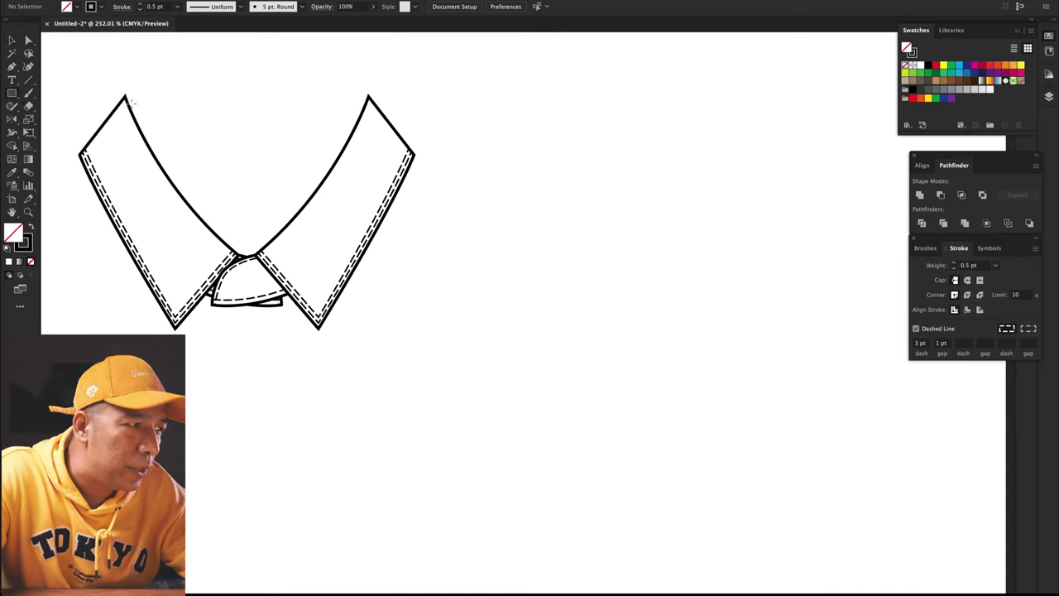
- Draw a white back-neck rectangle about 85 by 22 pt between the two collar tips, with a solid 1 pt stroke, behind the collar
drag(125, 96, 369, 157)
key(v)
right_click(182, 116)
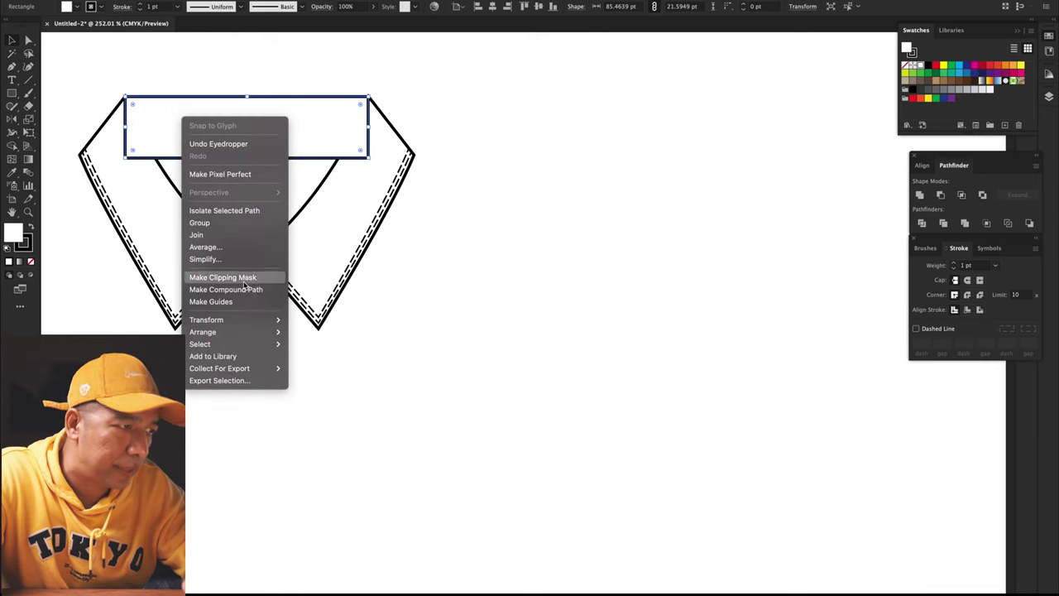
mouse_move(253, 332)
click(338, 370)
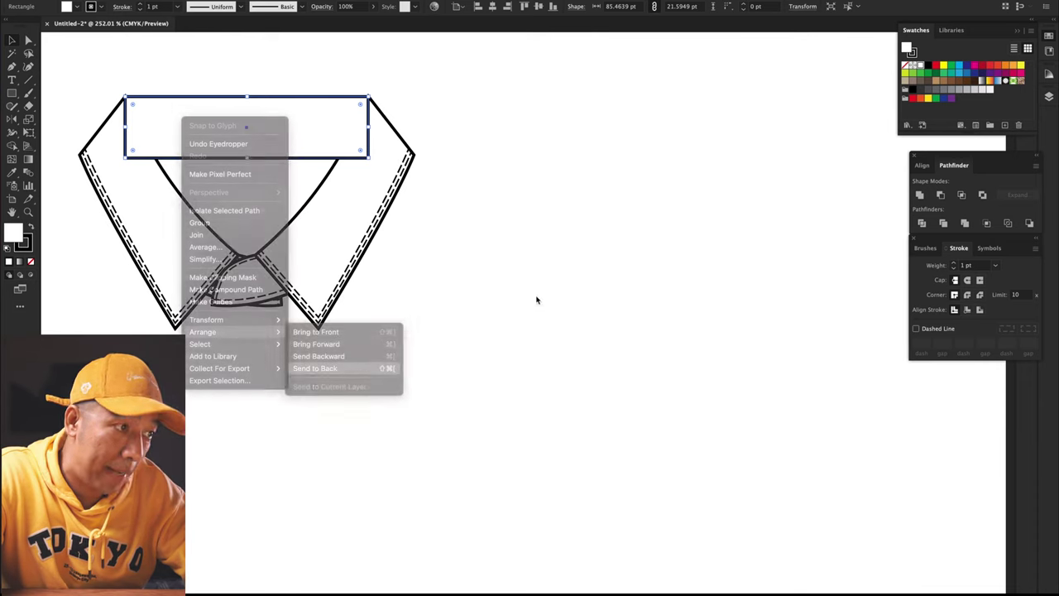
click(490, 307)
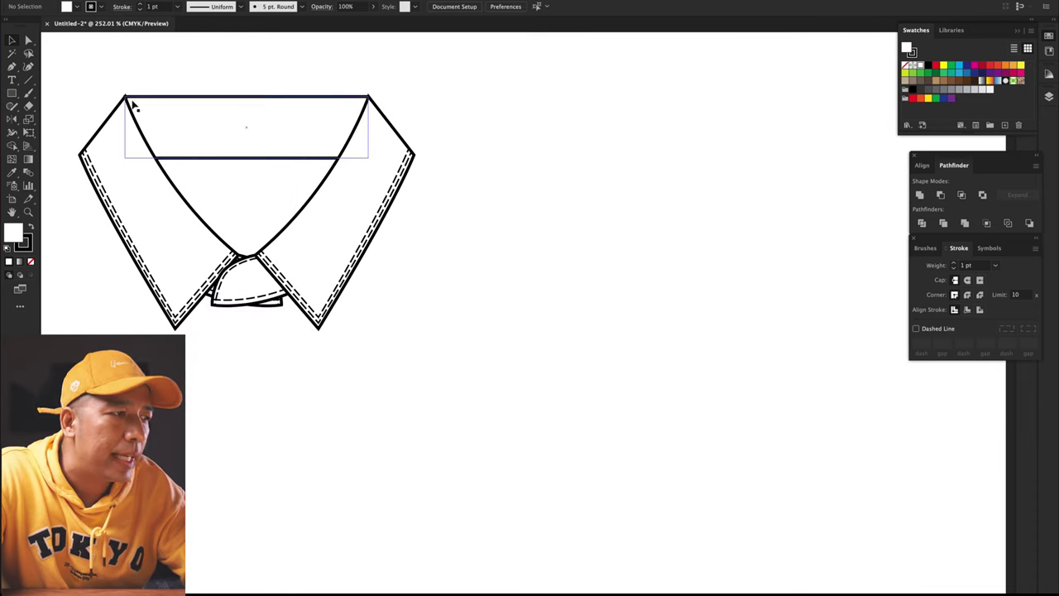
- Duplicate the back-neck rectangle's bottom edge as two 0.5 pt dashed stitch lines just above it, with 3 pt dash and 1 pt gap
click(235, 161)
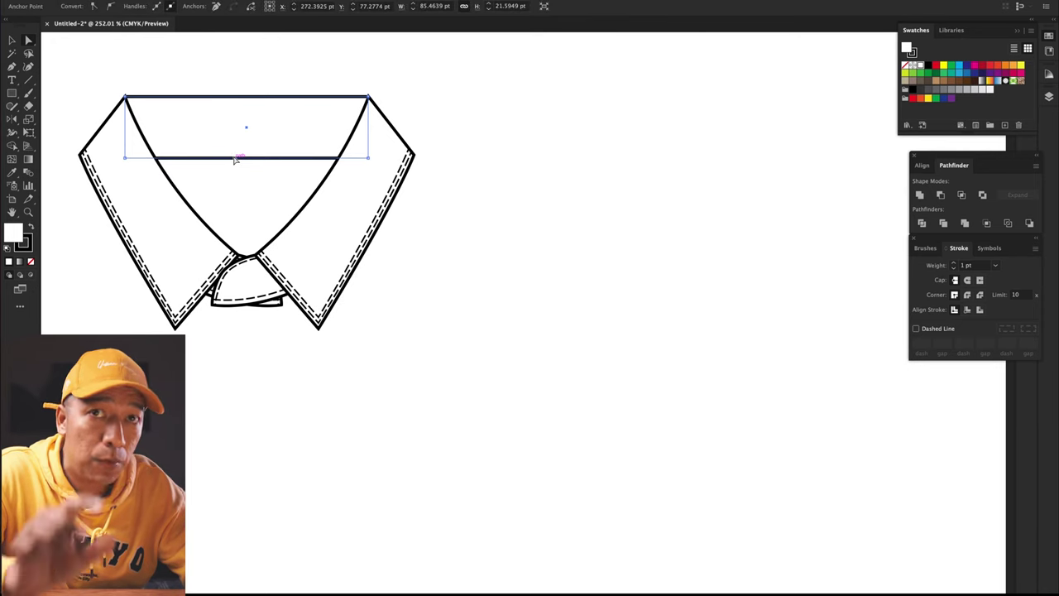
key(super+c)
key(super+f)
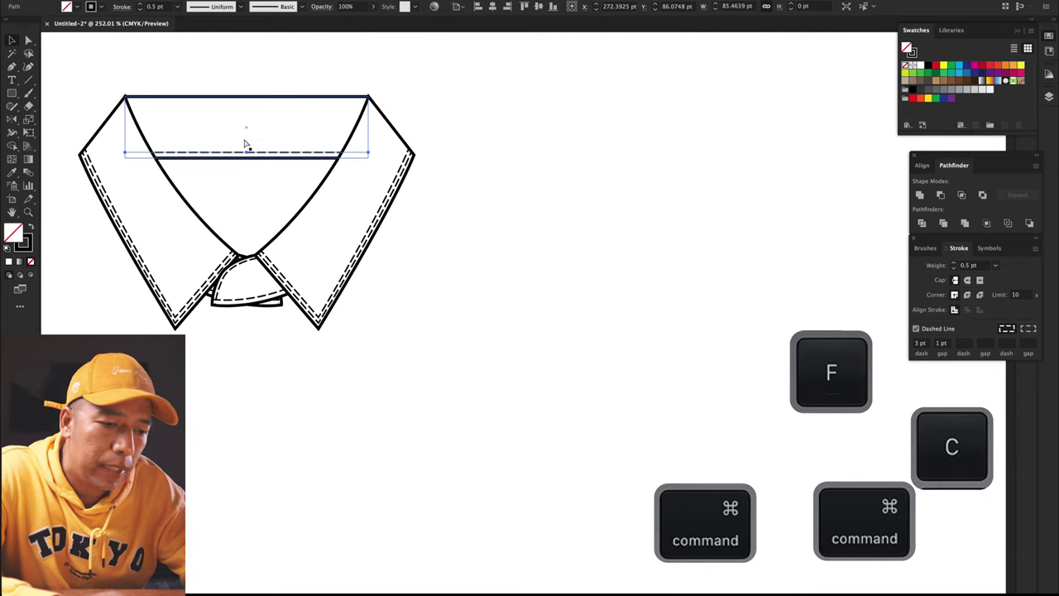
key(Up)
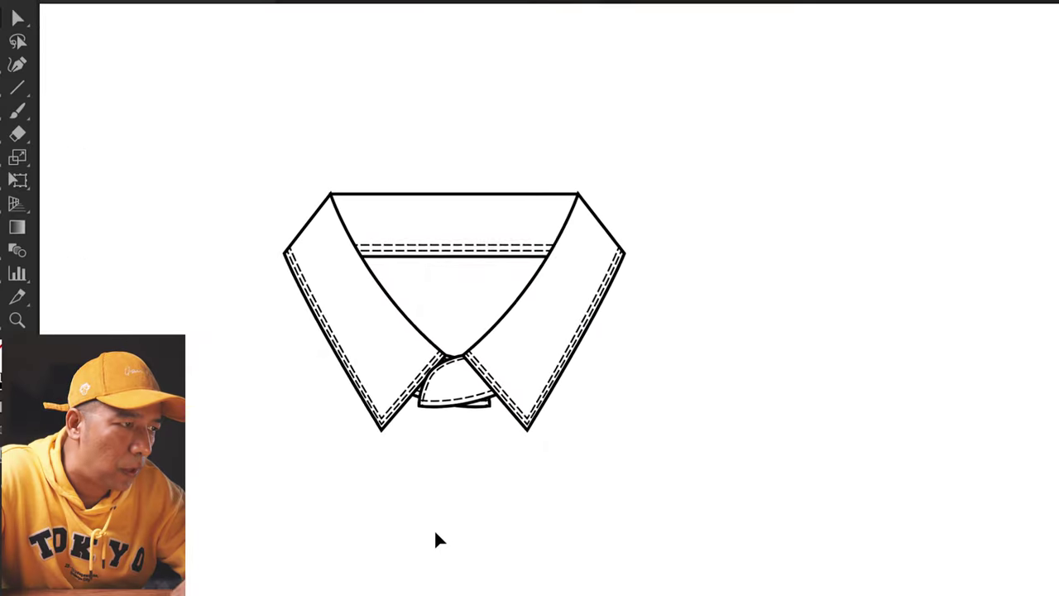
- Draw a long, narrow placket rectangle about 22 by 424 pt straight down from the collar stand's lower edge
scroll(434, 529, down, 5)
scroll(432, 528, down, 4)
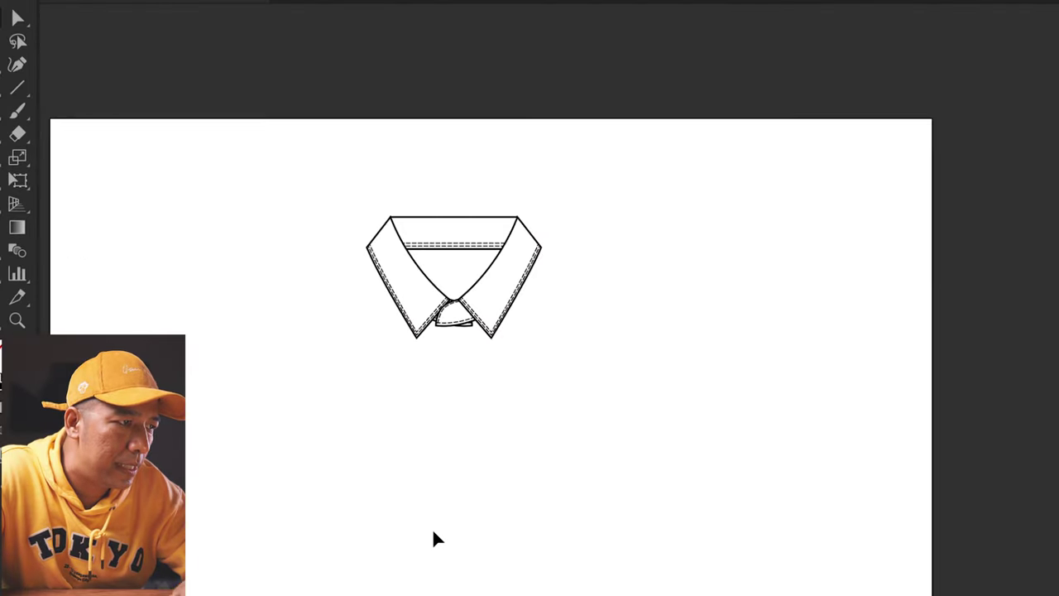
scroll(432, 528, down, 2)
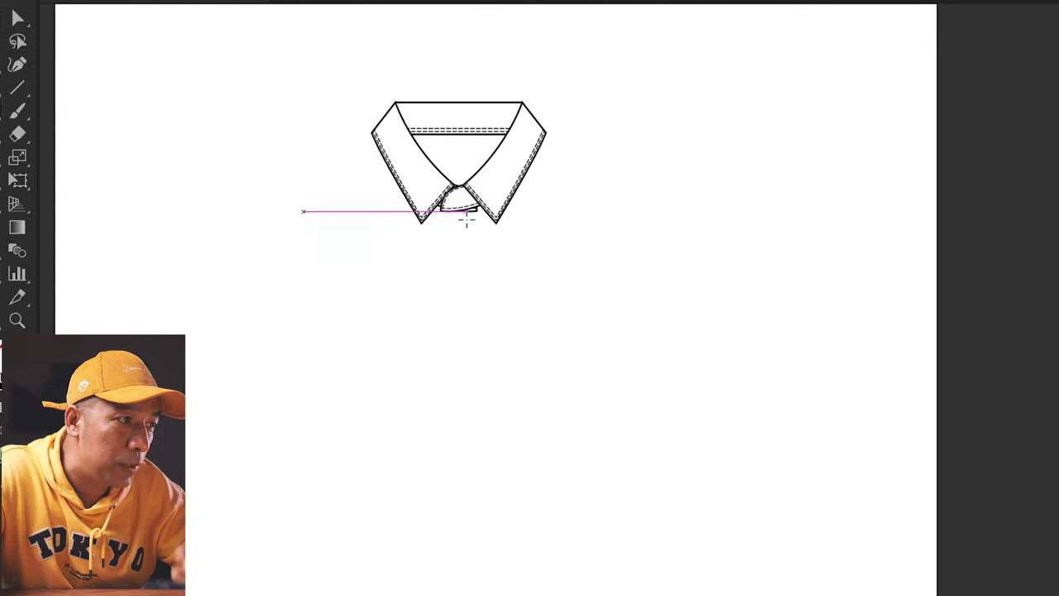
drag(442, 210, 476, 595)
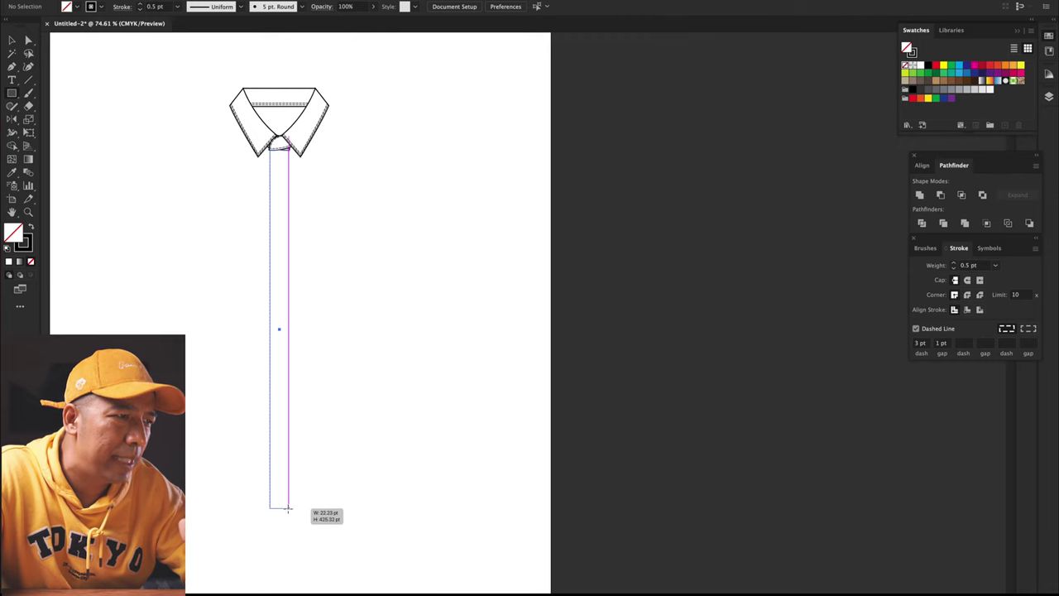
drag(289, 507, 289, 507)
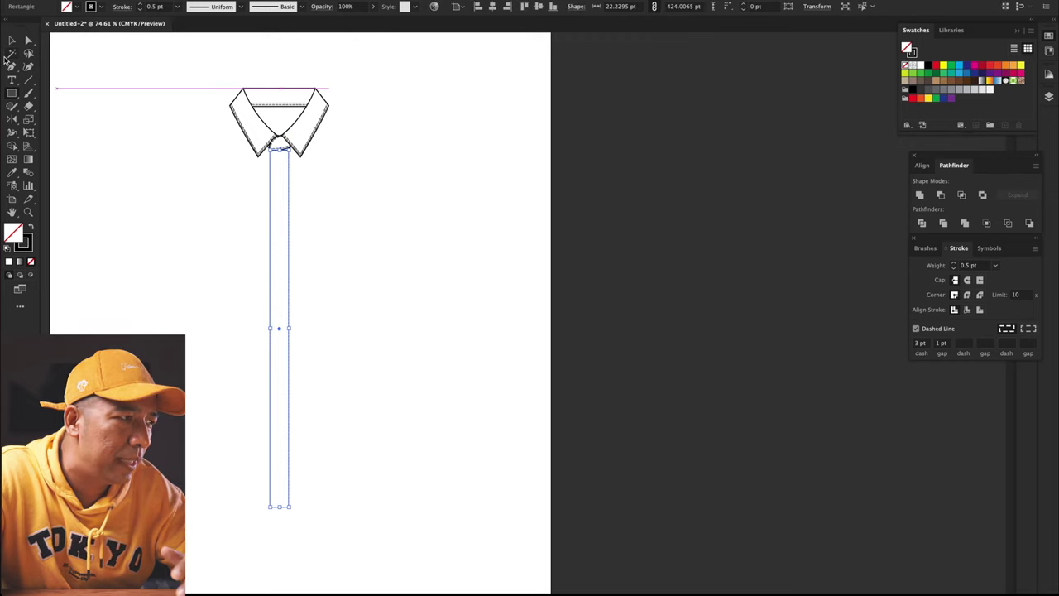
click(122, 225)
- Match the placket rectangle's appearance to the collar's white fill and solid 1 pt stroke
scroll(289, 191, up, 6)
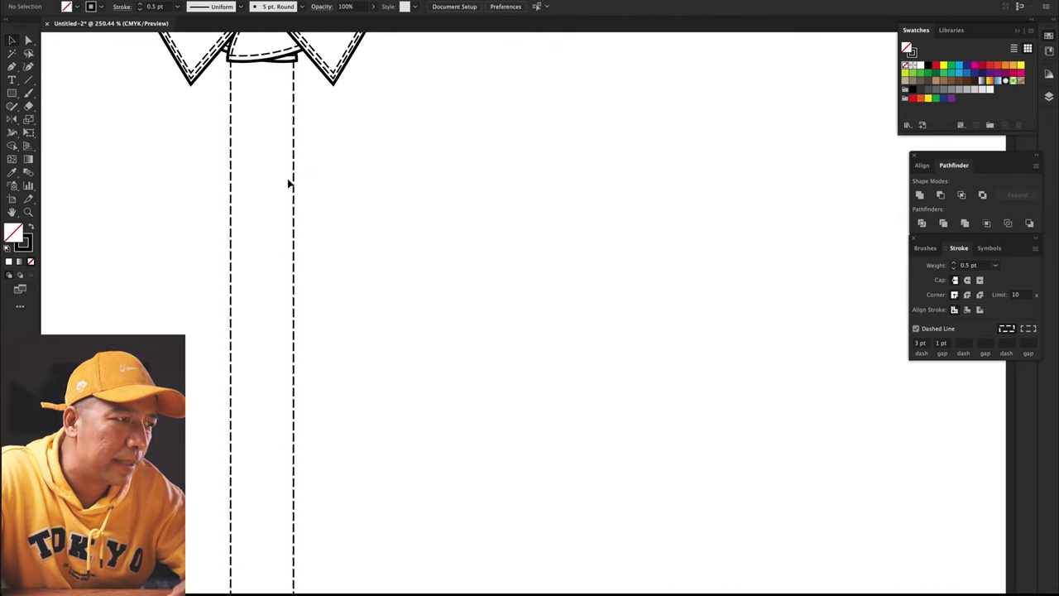
click(289, 157)
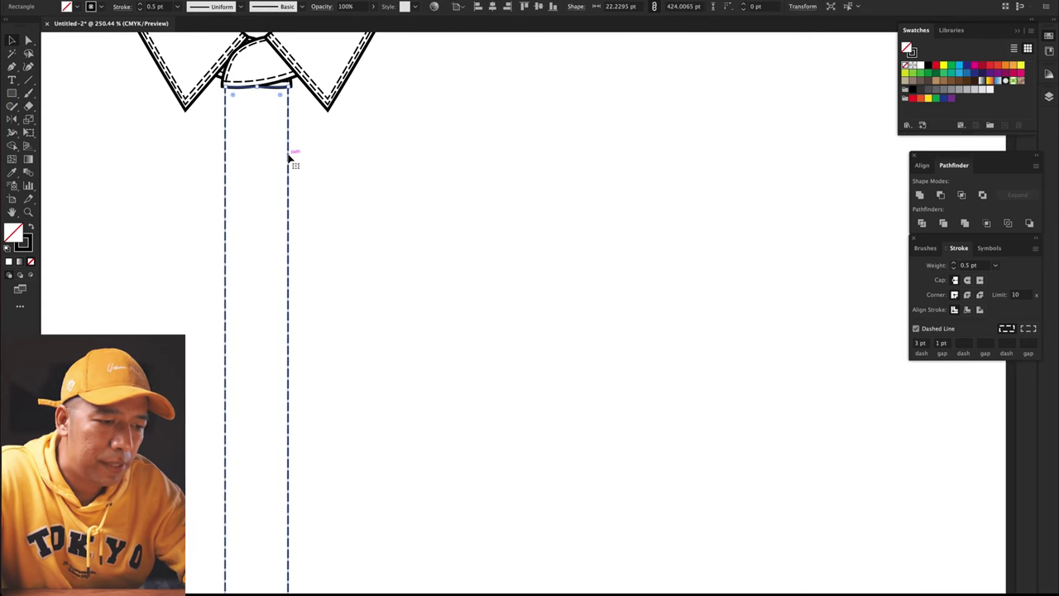
key(d)
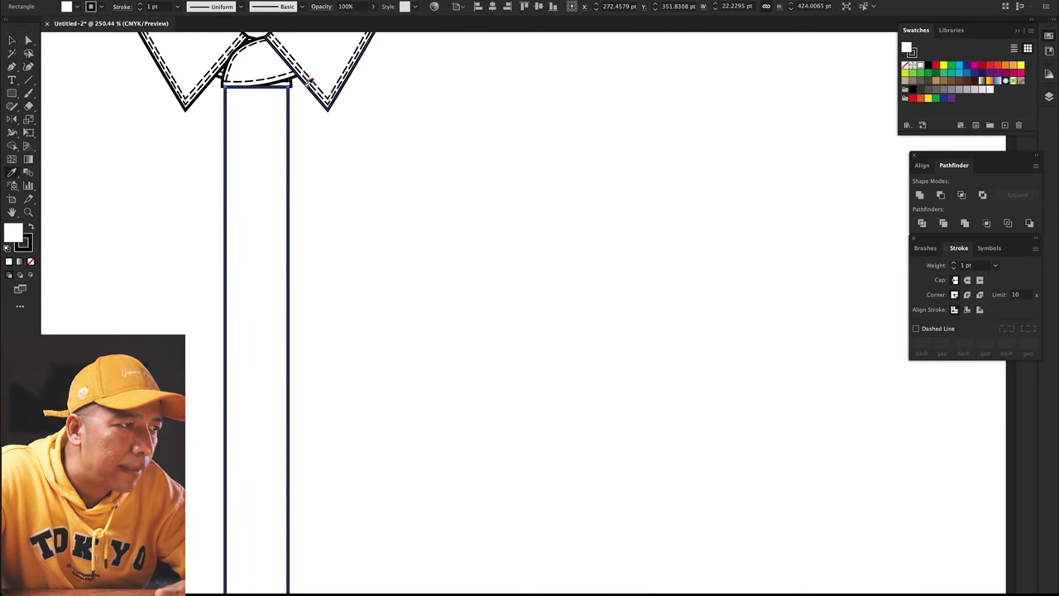
click(109, 118)
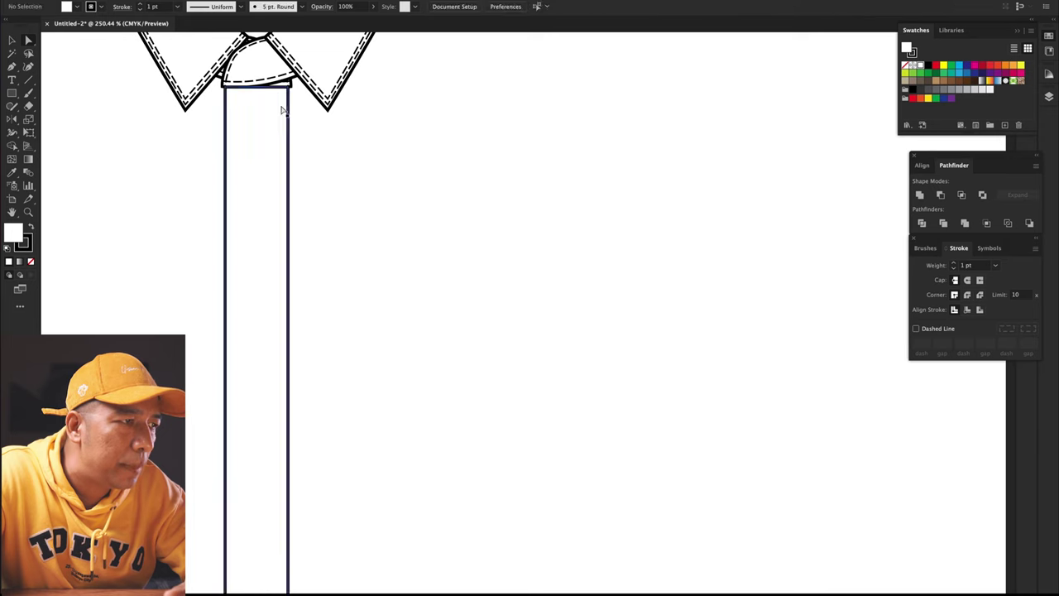
- Enlarge the placket to about 24 by 428 pt so its top tucks under the collar stand, and send it to the back
drag(277, 94, 307, 88)
right_click(263, 150)
mouse_move(312, 365)
click(405, 401)
click(518, 220)
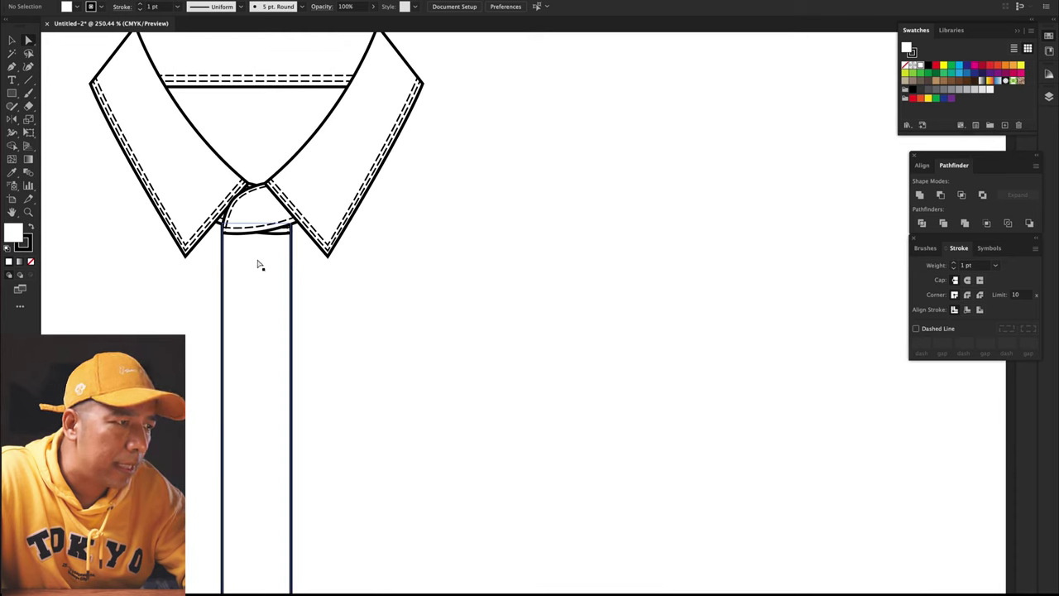
- Send the mirrored collar stand to the back so it sits behind the placket
click(281, 240)
right_click(281, 239)
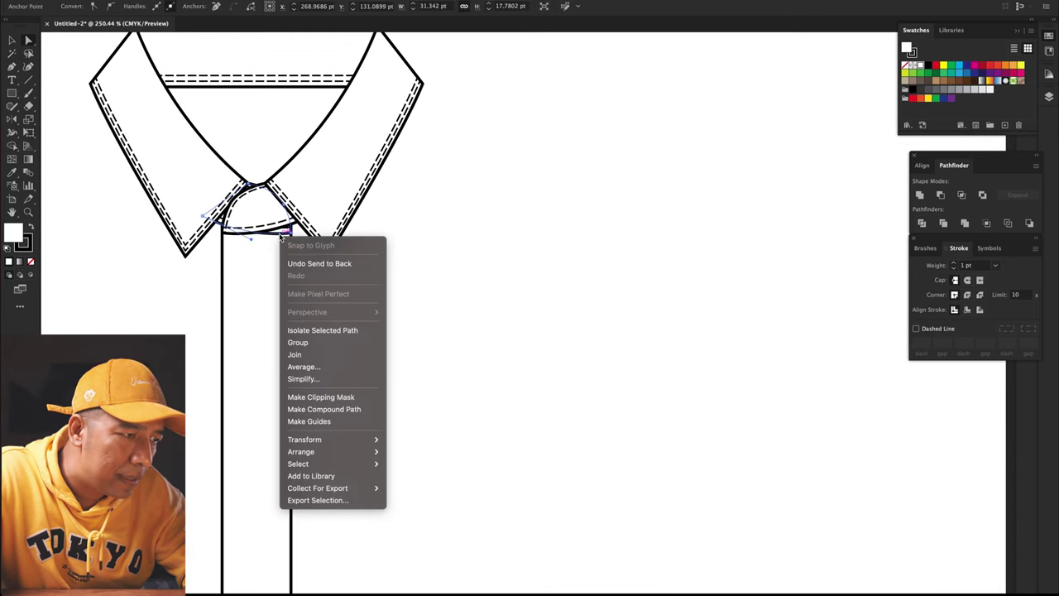
mouse_move(330, 451)
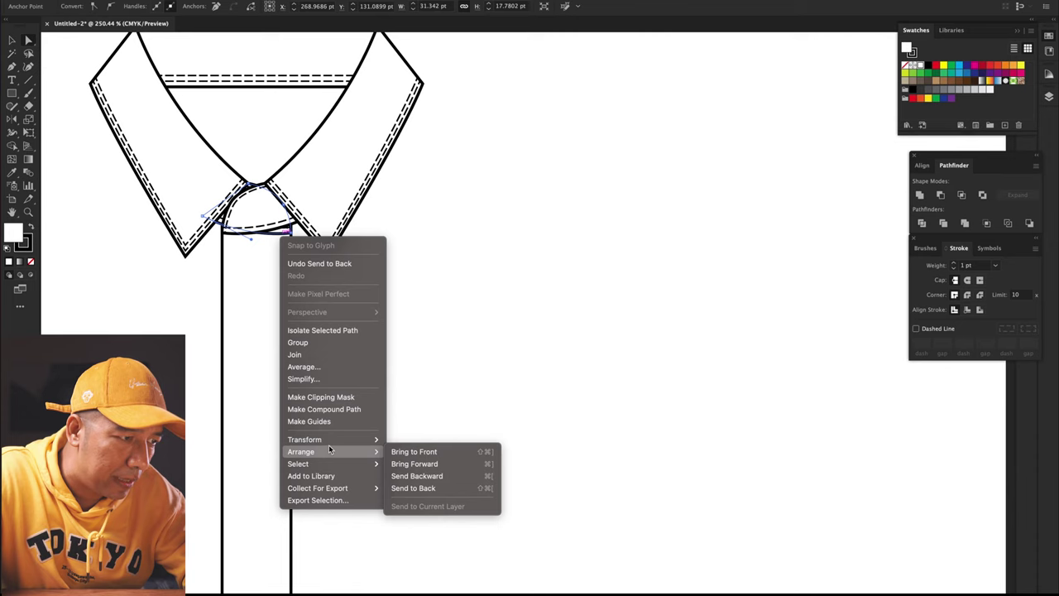
click(432, 488)
click(536, 290)
click(281, 246)
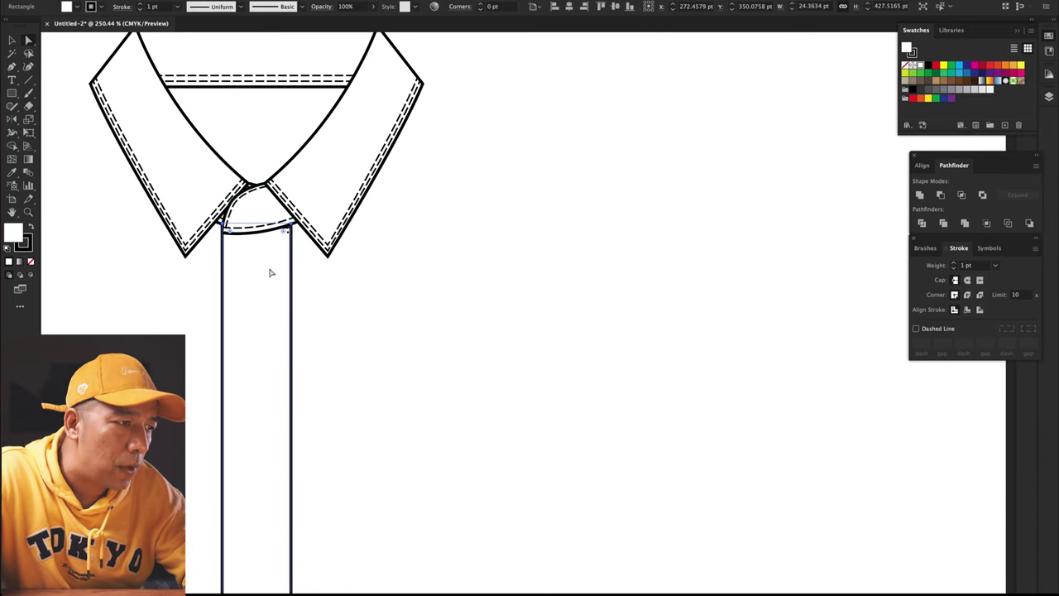
scroll(470, 341, down, 5)
scroll(470, 341, down, 3)
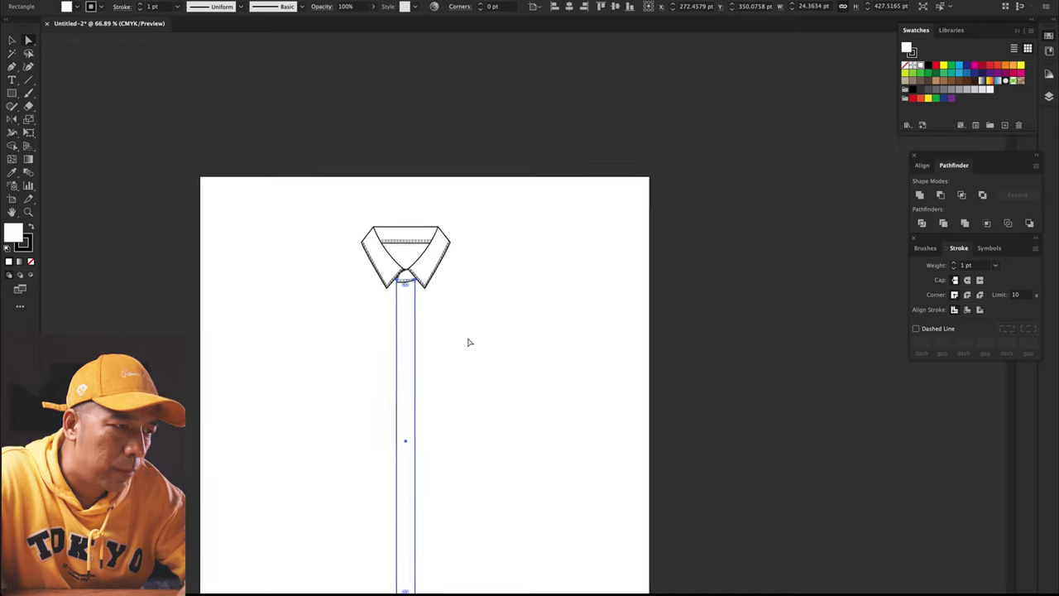
scroll(470, 341, right, 2)
scroll(404, 291, up, 1)
click(312, 258)
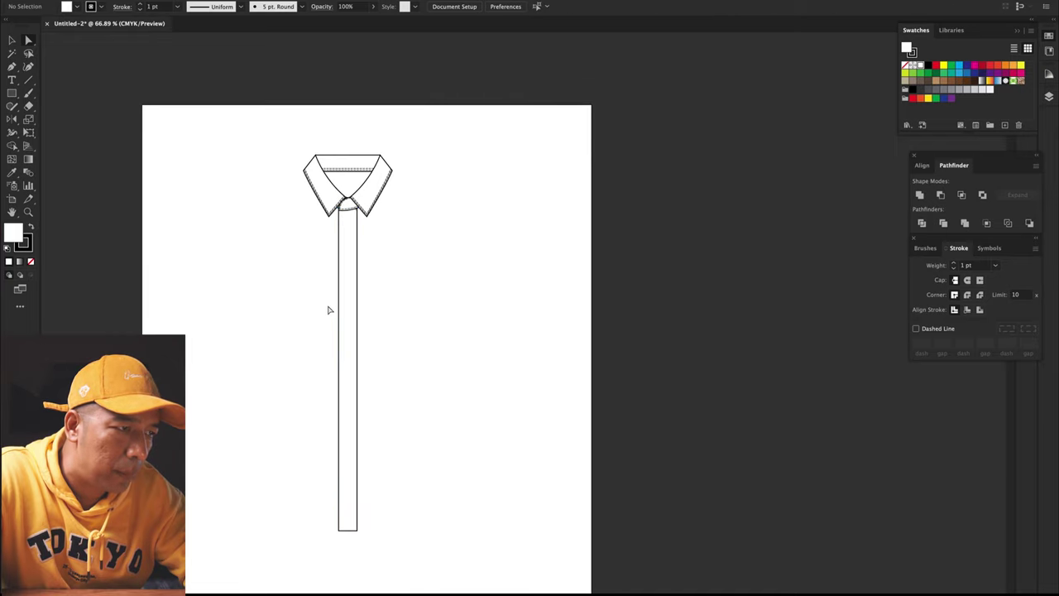
- Copy the placket's left edge slightly inward as a dashed 0.5 pt stitch line with 3 pt dashes and 1 pt gaps
drag(345, 367, 346, 367)
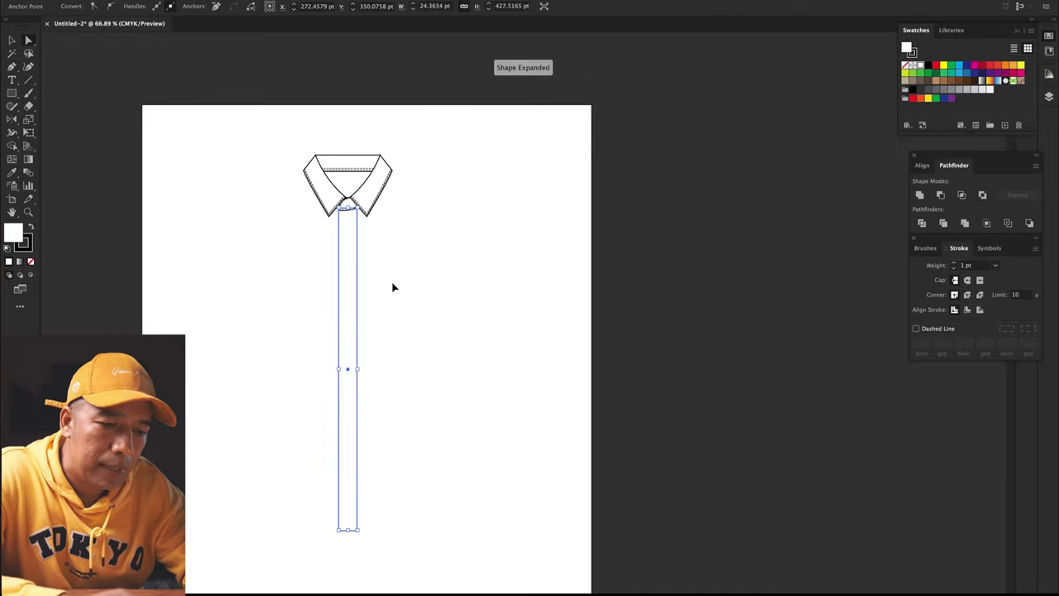
key(super+f)
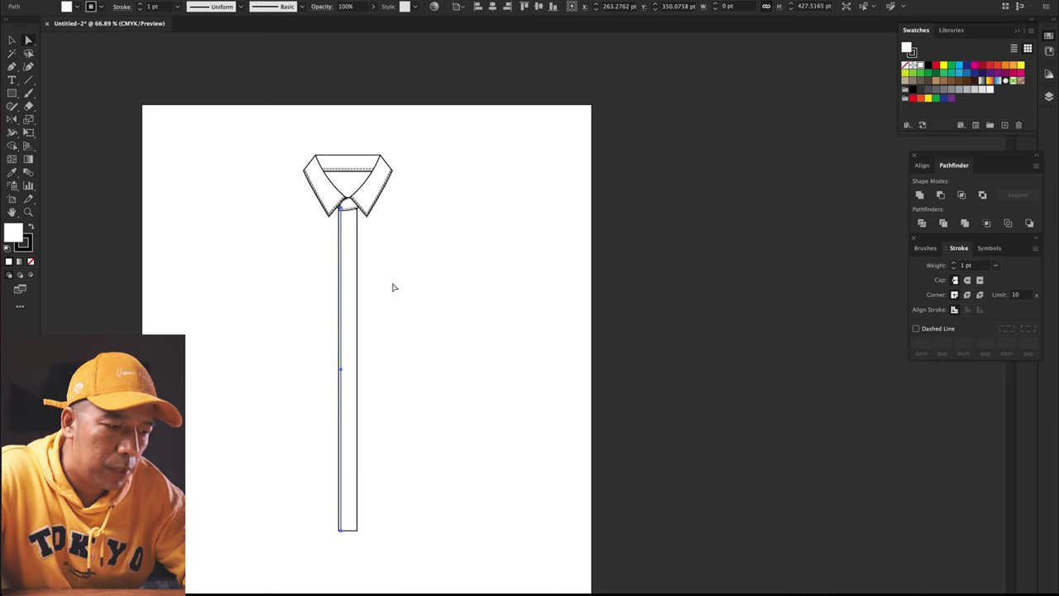
scroll(338, 263, up, 5)
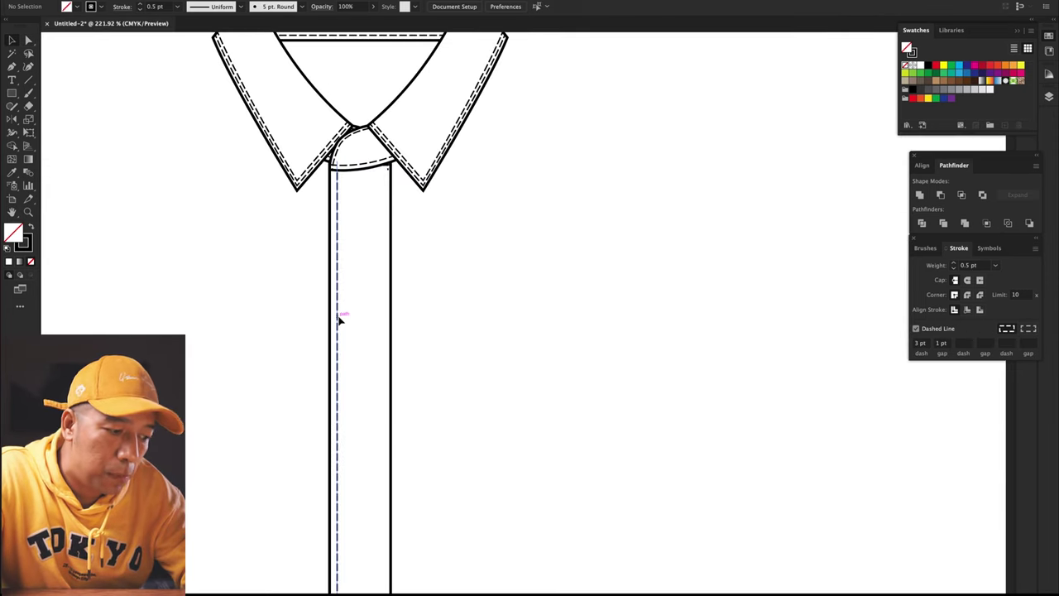
- Duplicate the dashed stitch line across the placket so it runs just inside the right edge
key(alt)
drag(341, 320, 384, 318)
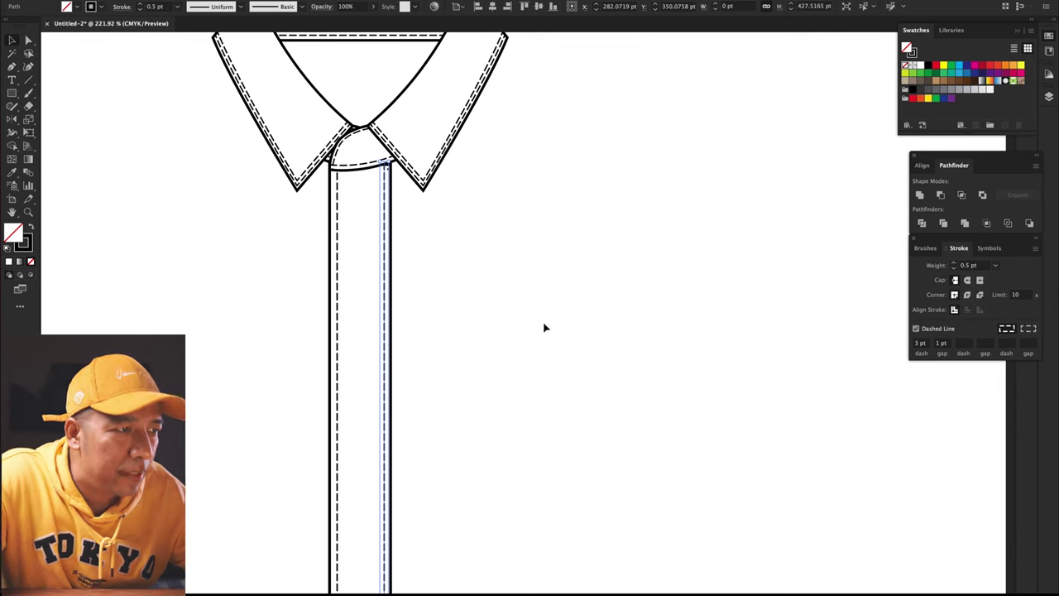
scroll(544, 328, down, 3)
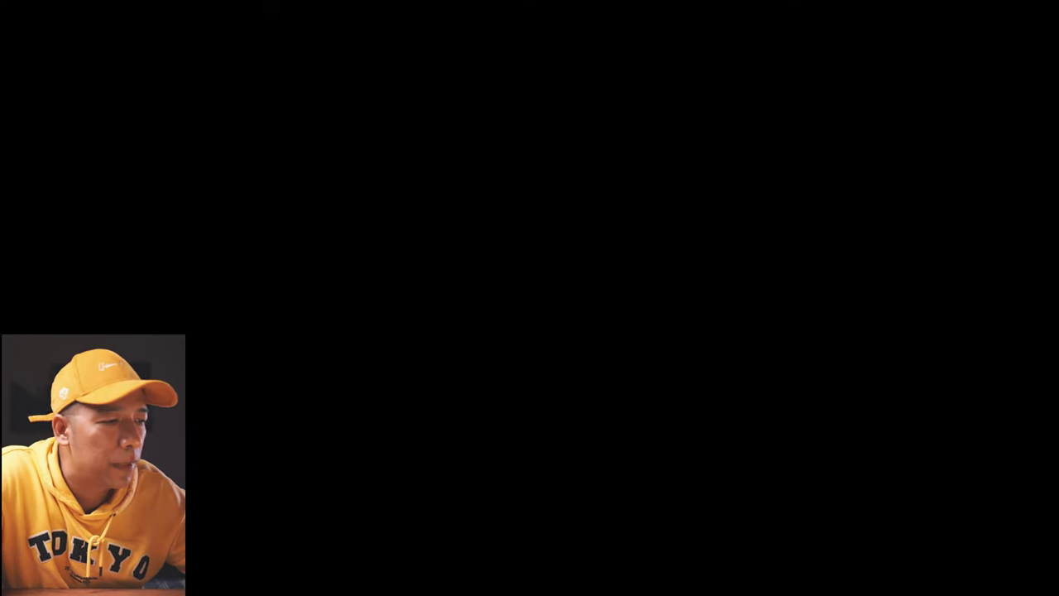
scroll(551, 358, down, 3)
scroll(539, 305, right, 3)
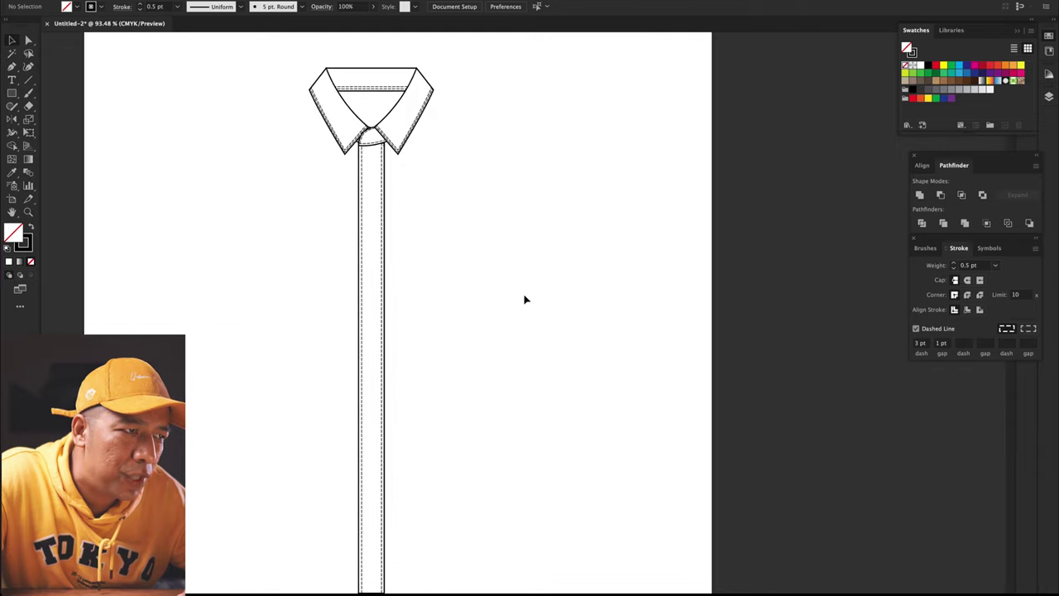
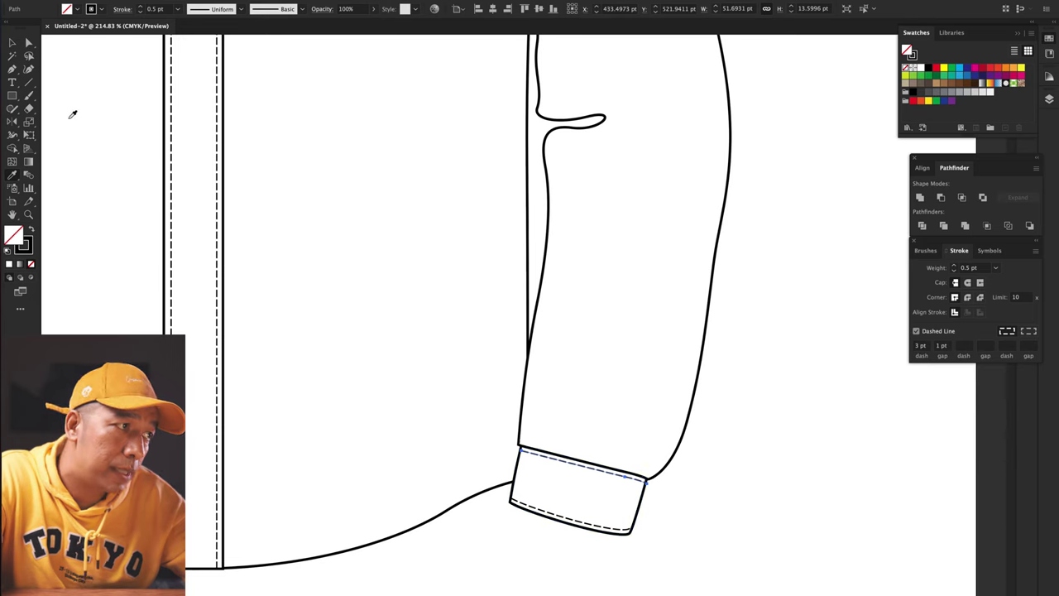
- Add a dashed 0.5 pt stitch line parallel to the curved front hem, with 3 pt dashes and 1 pt gaps
click(28, 42)
click(743, 468)
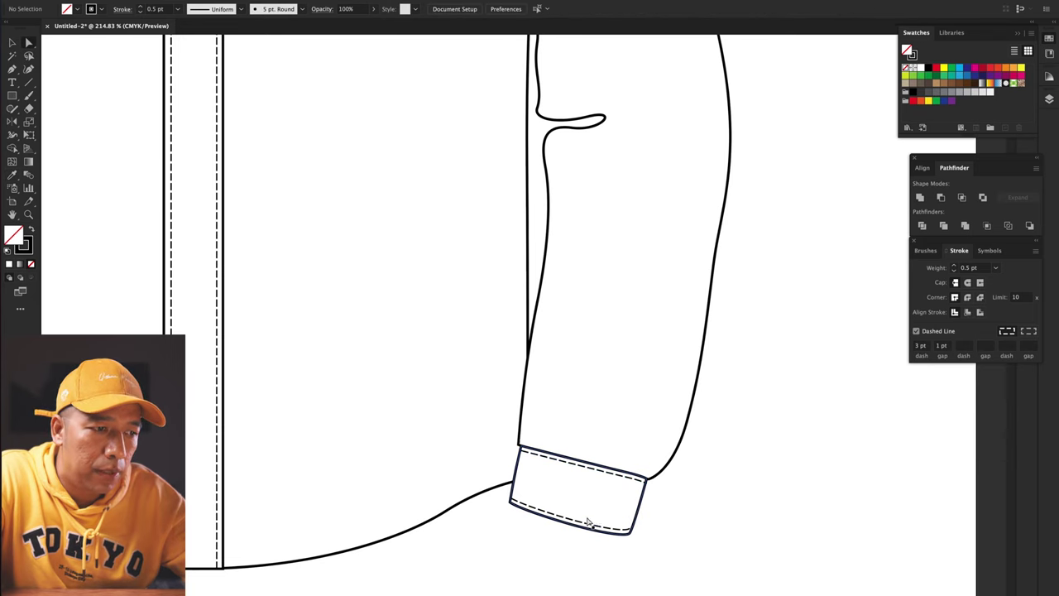
click(13, 42)
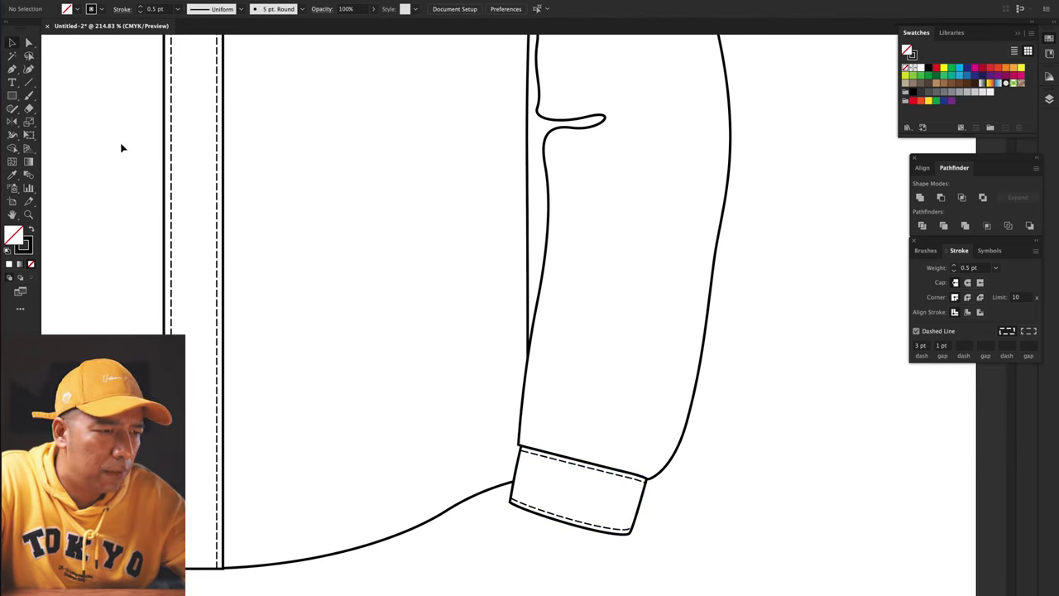
scroll(646, 501, up, 1)
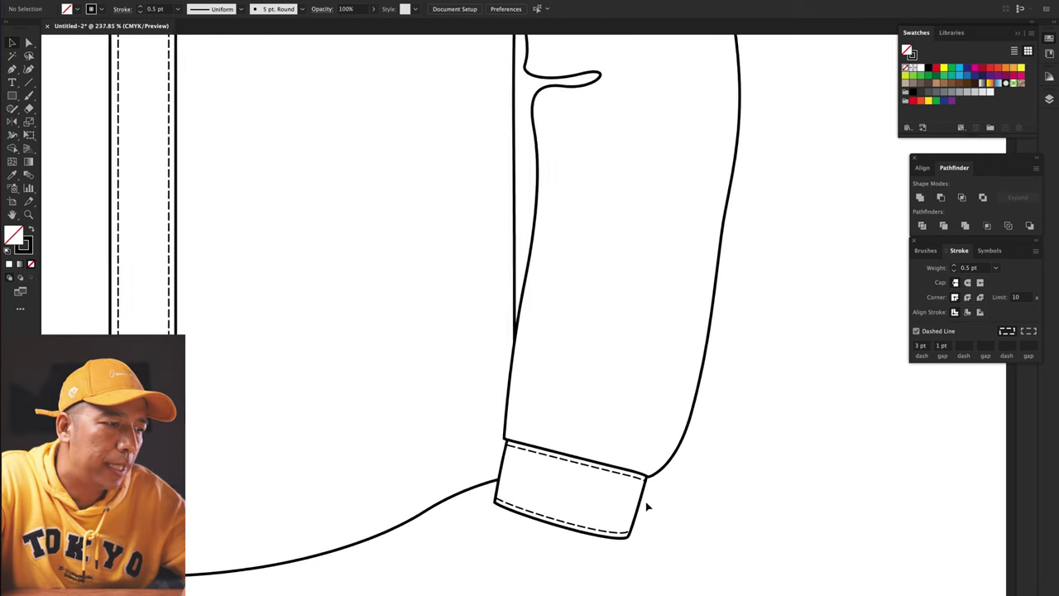
scroll(382, 548, down, 2)
key(a)
click(333, 555)
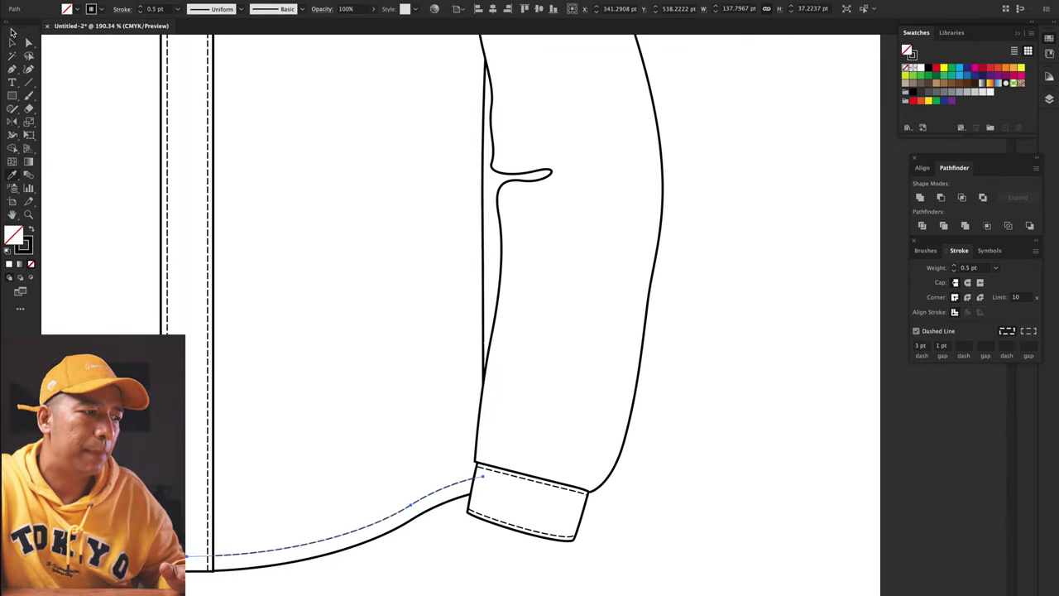
click(13, 42)
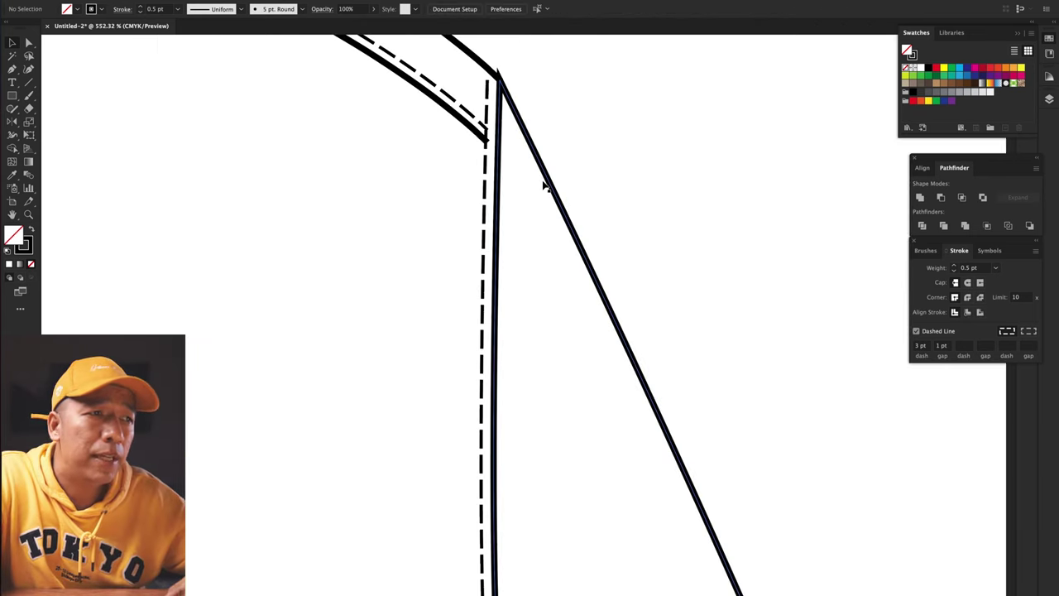
- Give the sleeve outline round caps and round corner joins to remove the spike at the shoulder point
scroll(544, 186, up, 4)
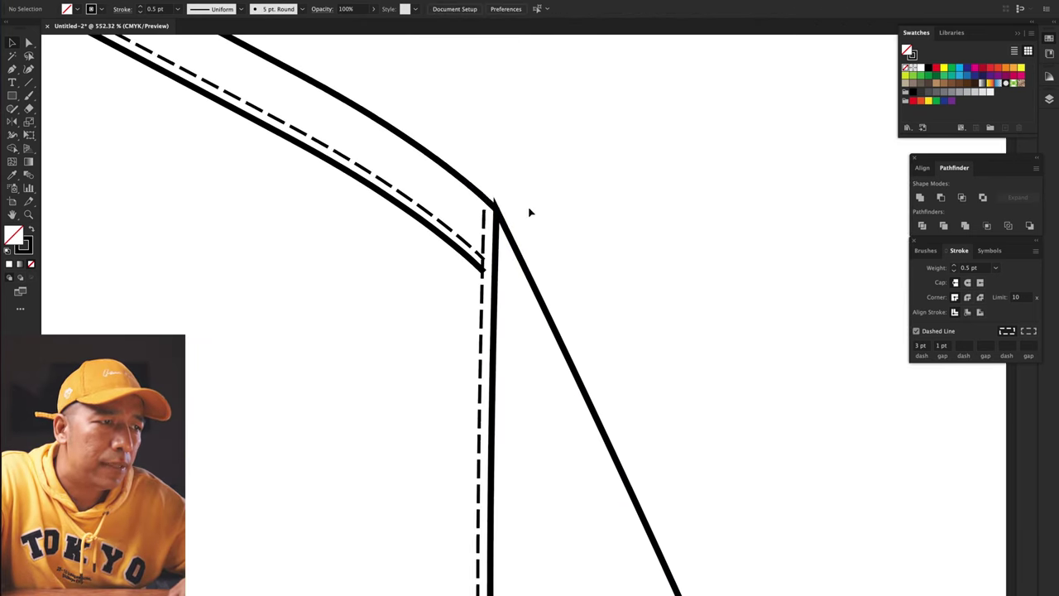
click(494, 204)
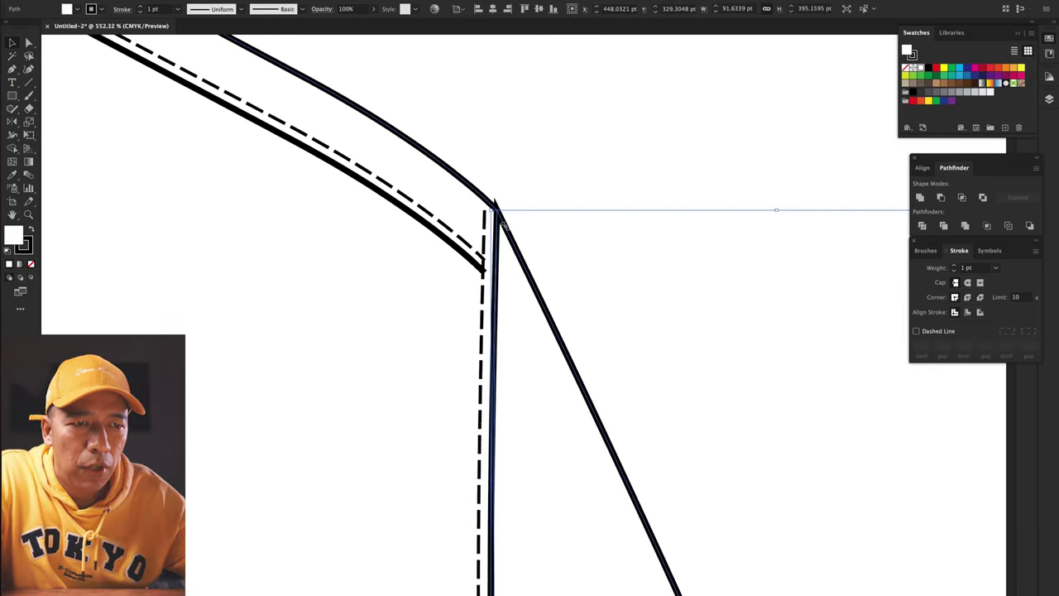
click(967, 283)
click(967, 298)
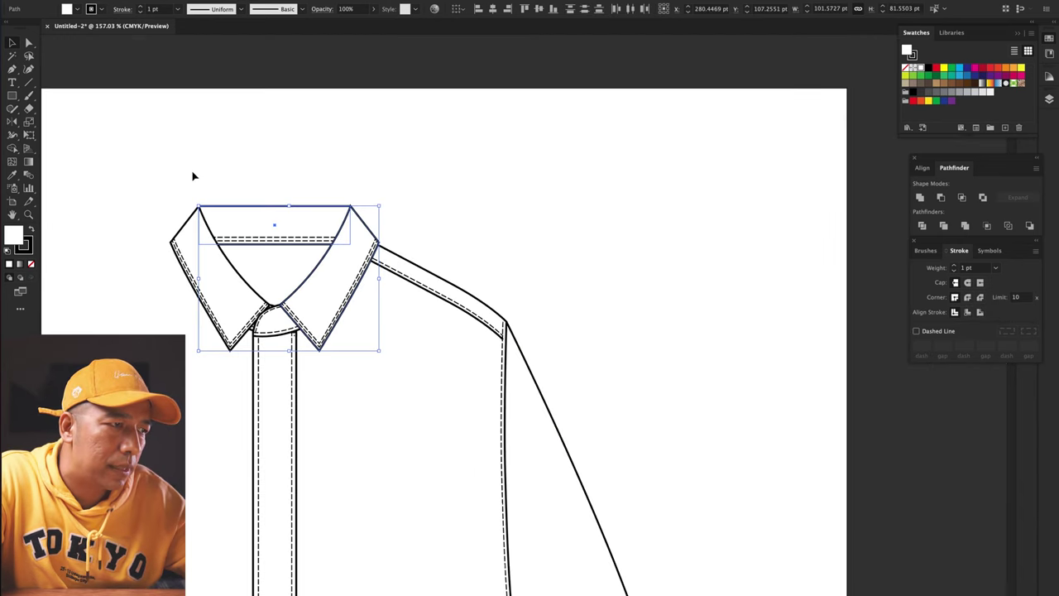
- Apply round corner joins and round caps to both collar pieces and the back neck
drag(168, 174, 387, 228)
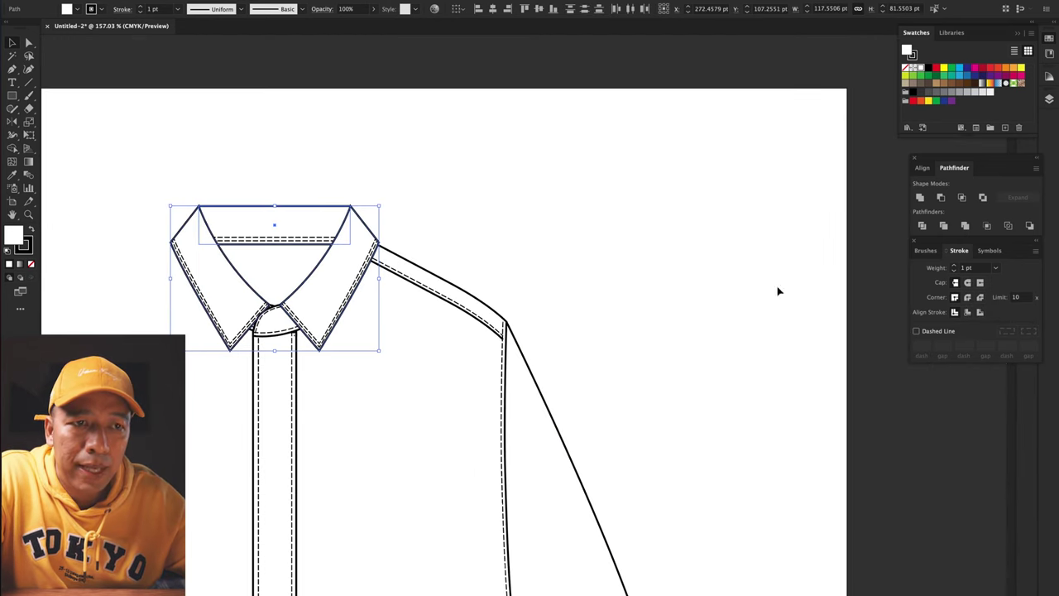
click(968, 298)
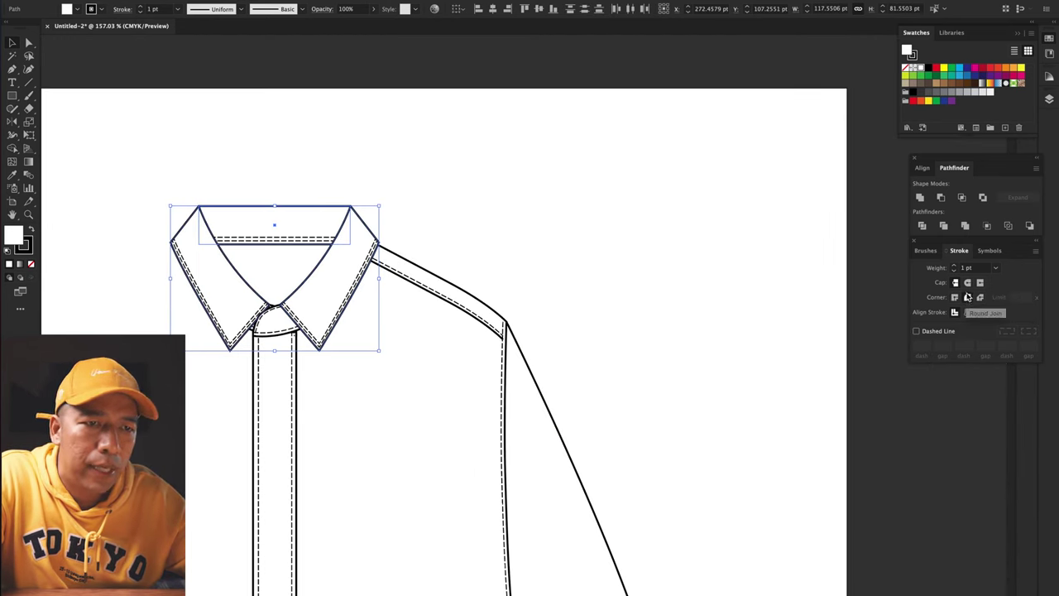
click(968, 282)
click(514, 224)
scroll(343, 213, up, 5)
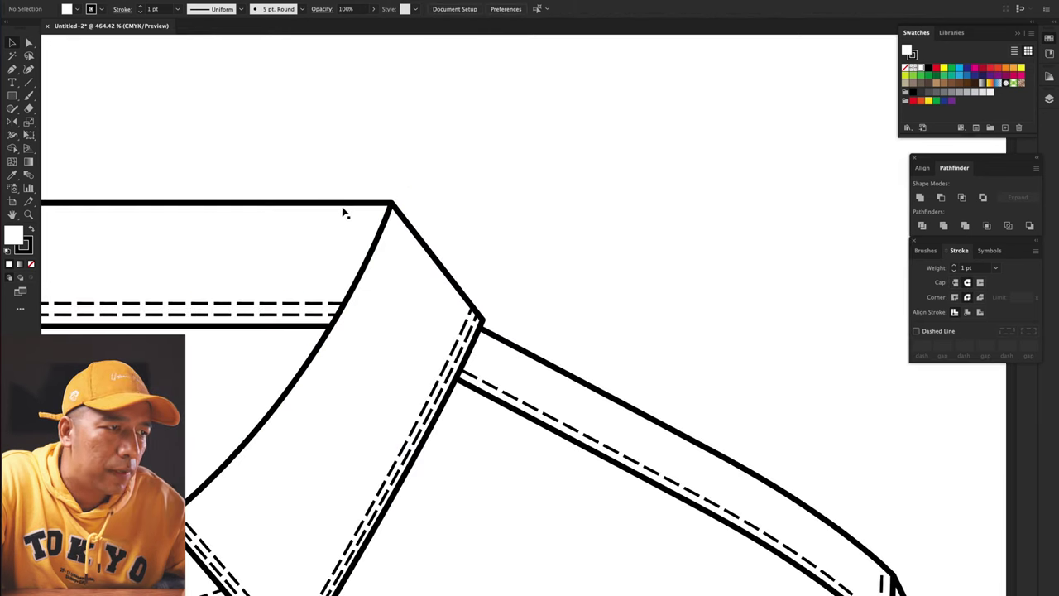
- Draw a curved open fold line about 25 by 86 pt on the sleeve, just above the elbow crease
click(494, 355)
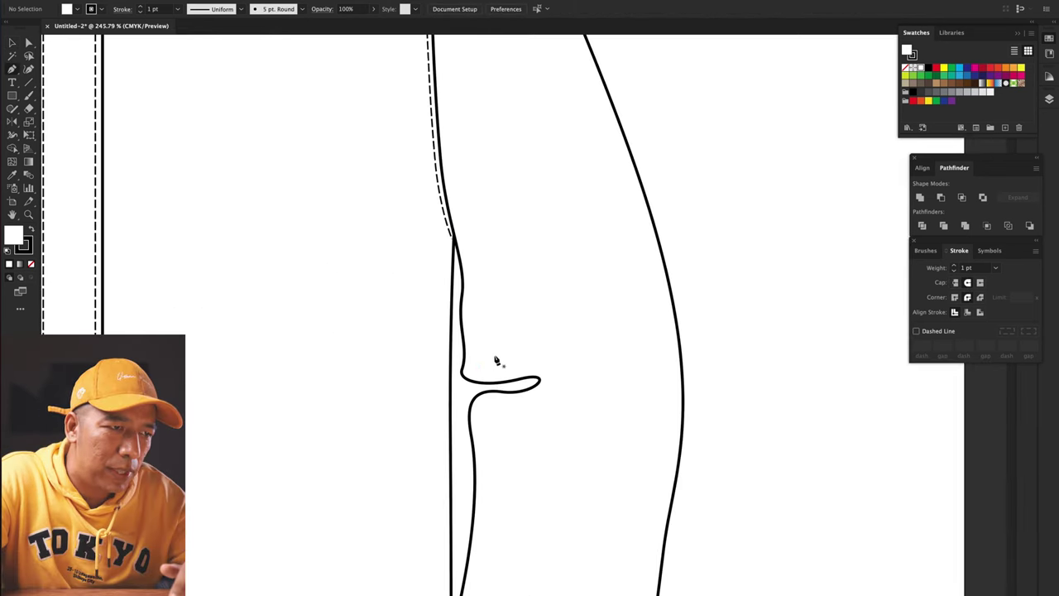
drag(555, 273, 572, 220)
click(553, 116)
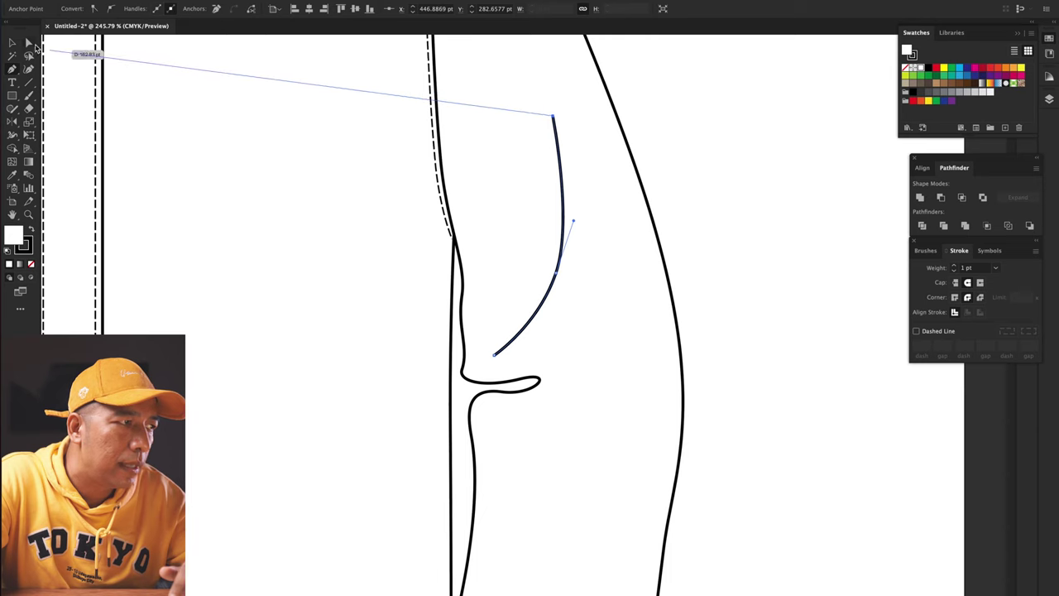
click(12, 42)
click(791, 142)
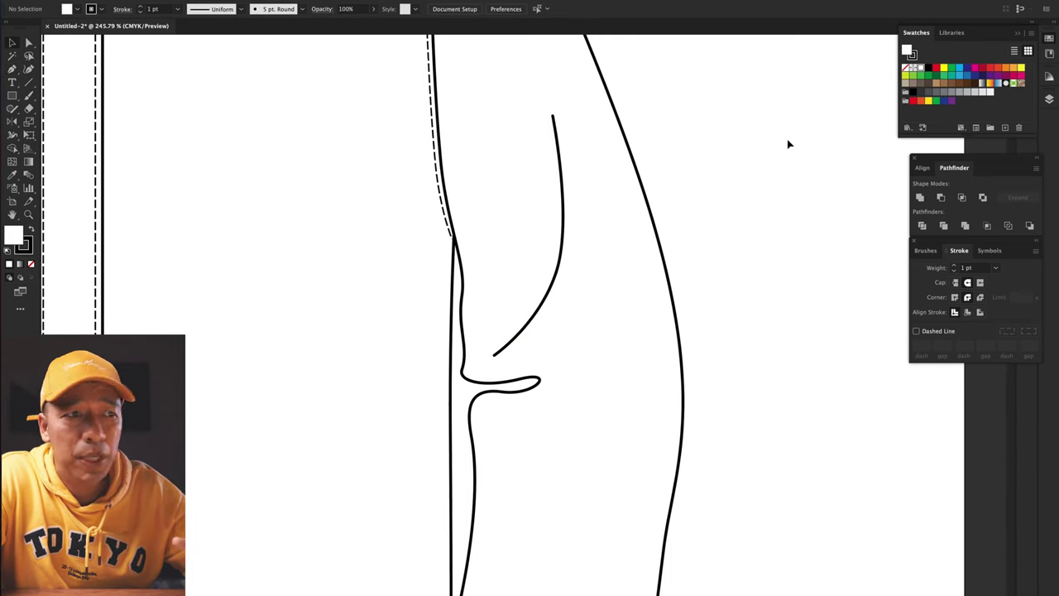
- Apply the width profile that tapers at both ends to the sleeve's fold line
click(563, 263)
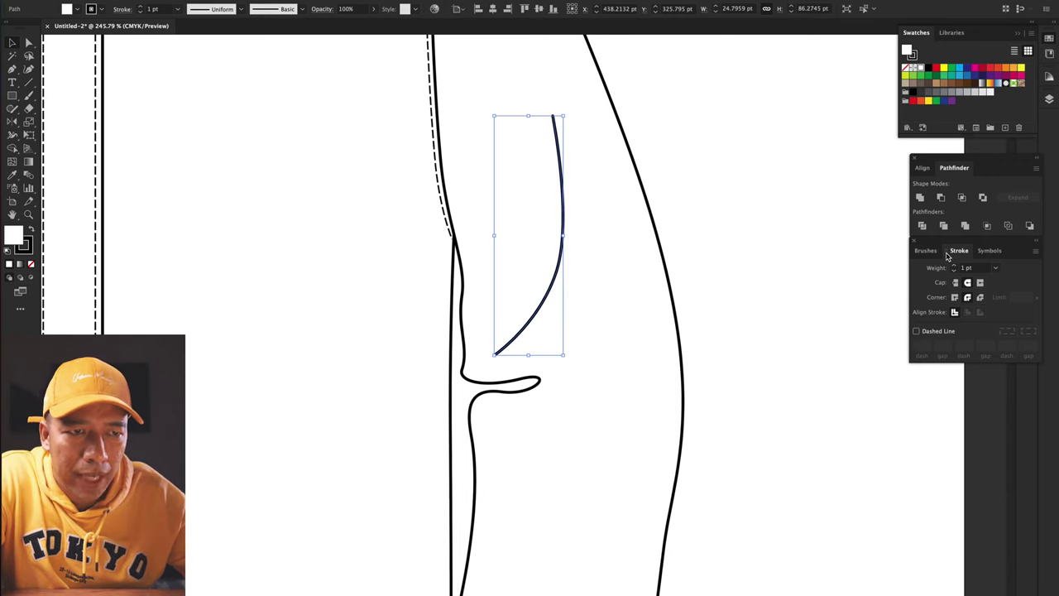
click(958, 253)
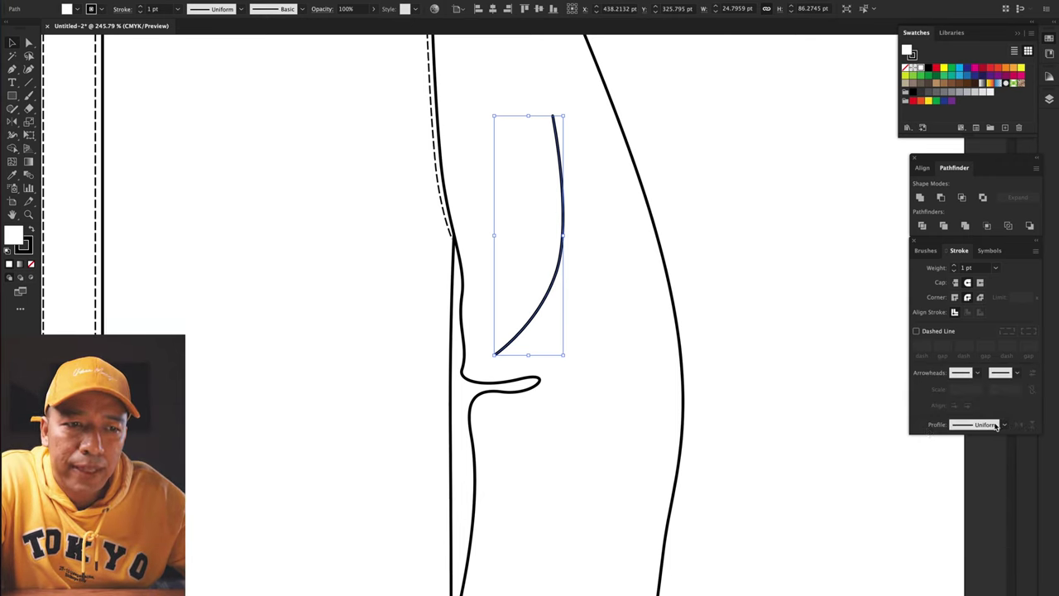
click(1006, 426)
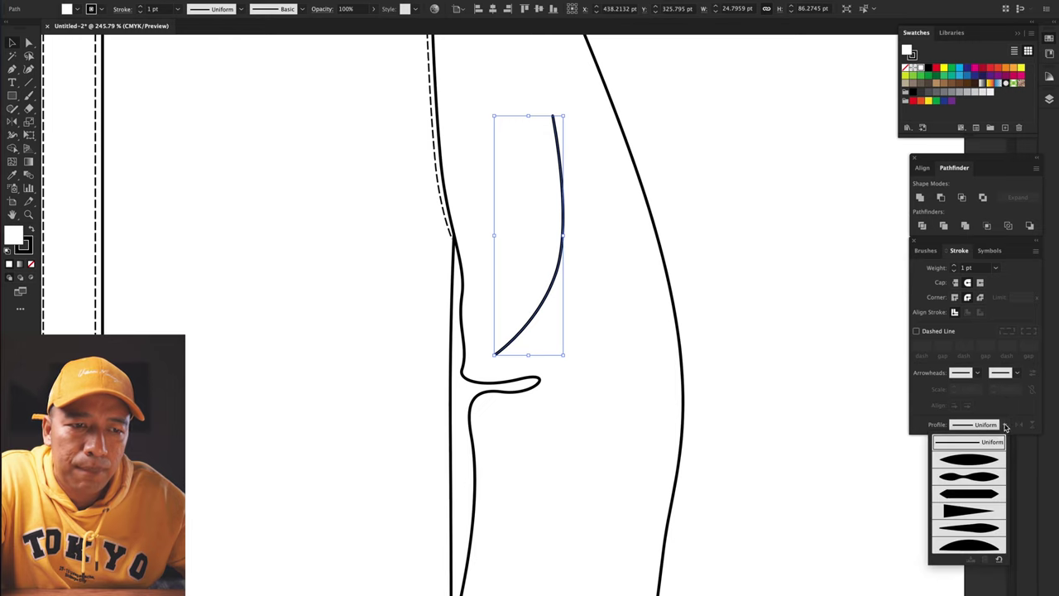
click(975, 461)
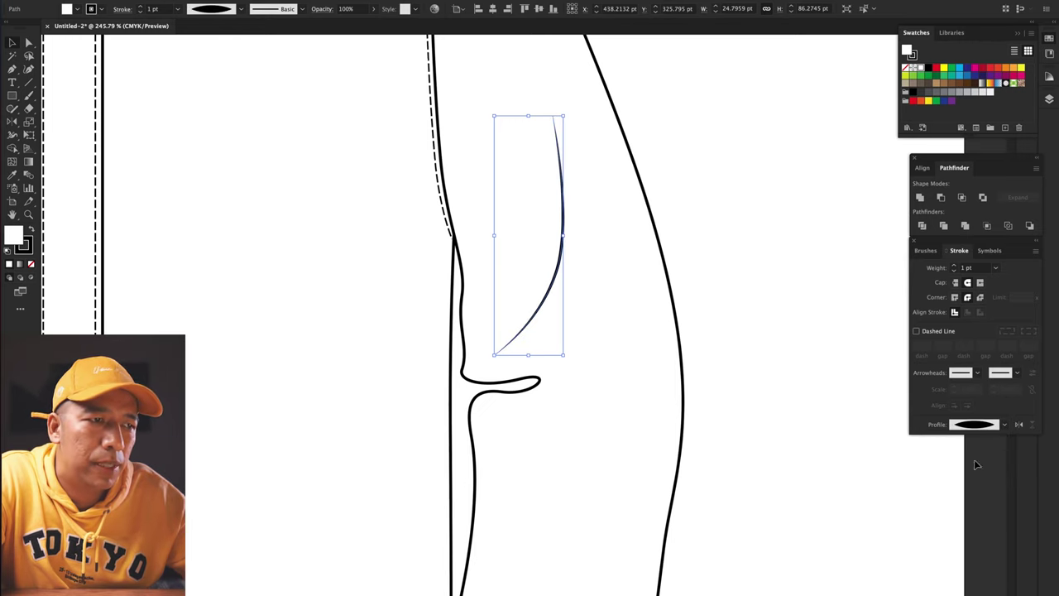
- Change the fold line's stroke colour to a neutral mid grey
click(642, 269)
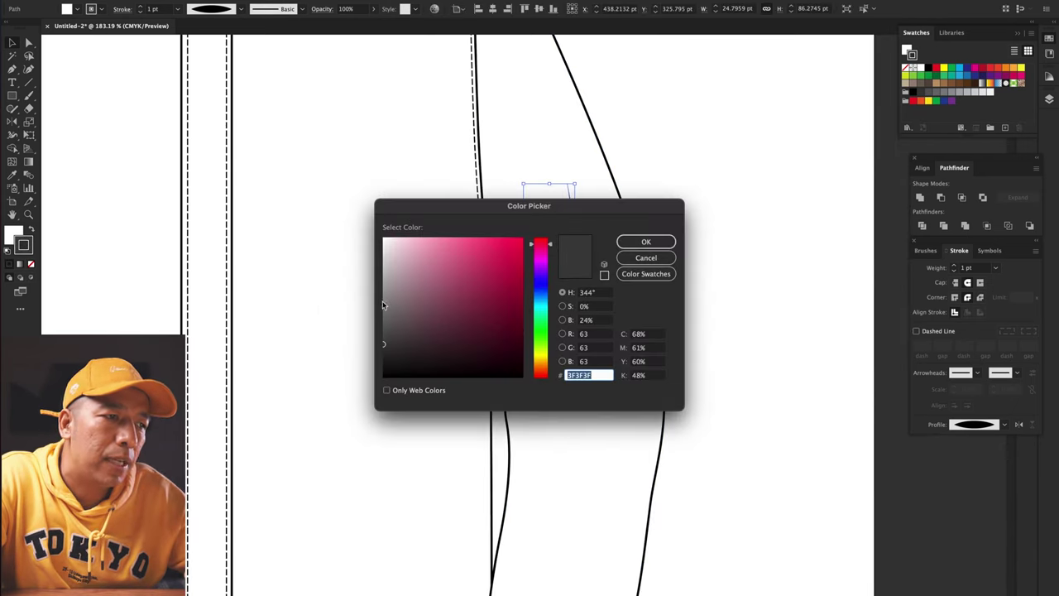
click(384, 307)
click(624, 240)
click(759, 170)
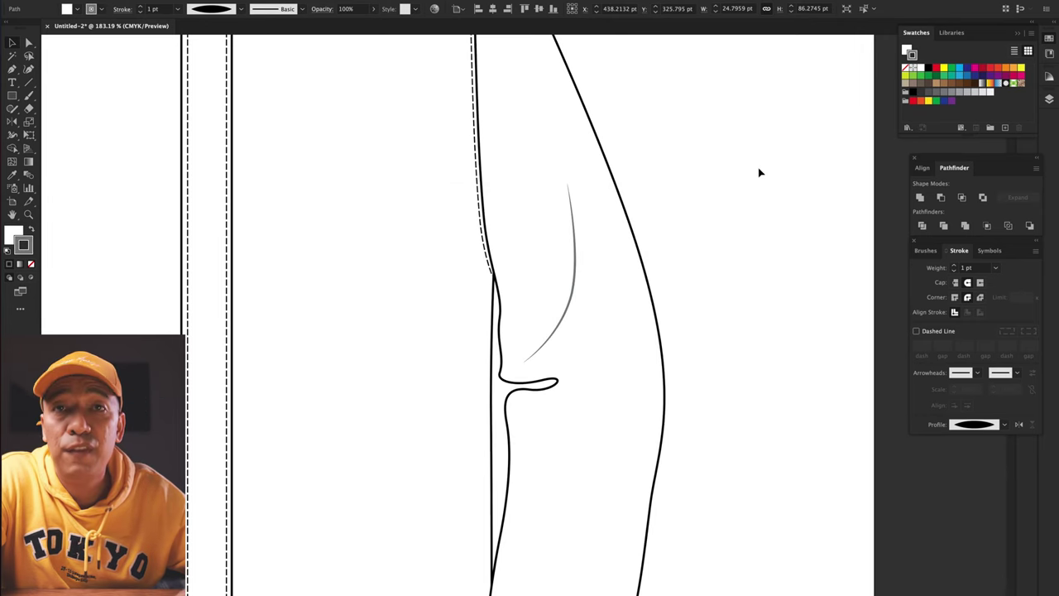
- Reflect a copy of the half body, sleeve, cuff, fold line and stitching across the vertical axis
scroll(753, 232, down, 2)
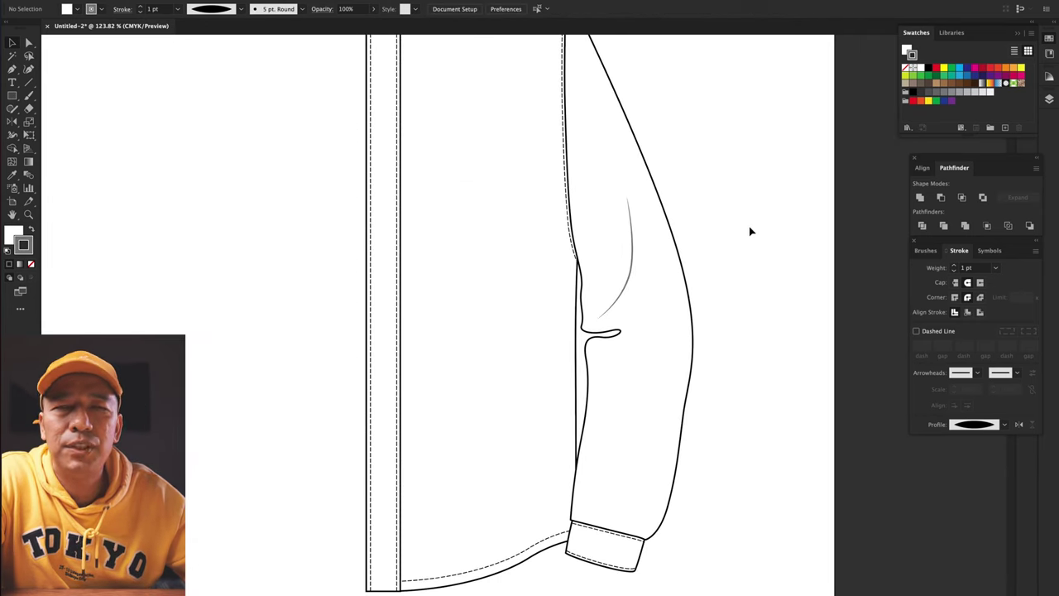
scroll(512, 344, down, 2)
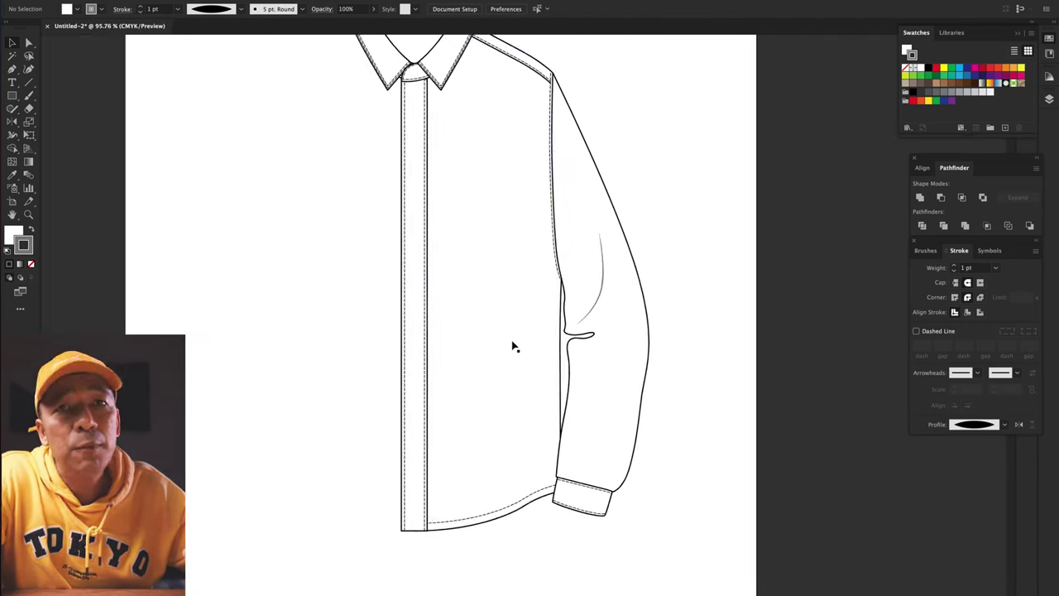
scroll(527, 377, down, 2)
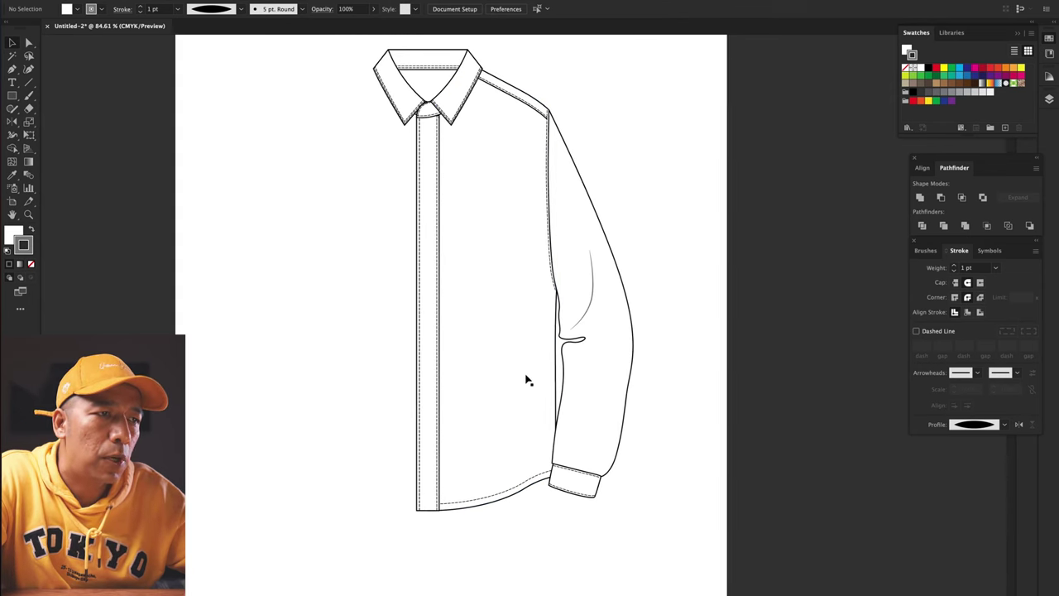
drag(675, 72, 514, 564)
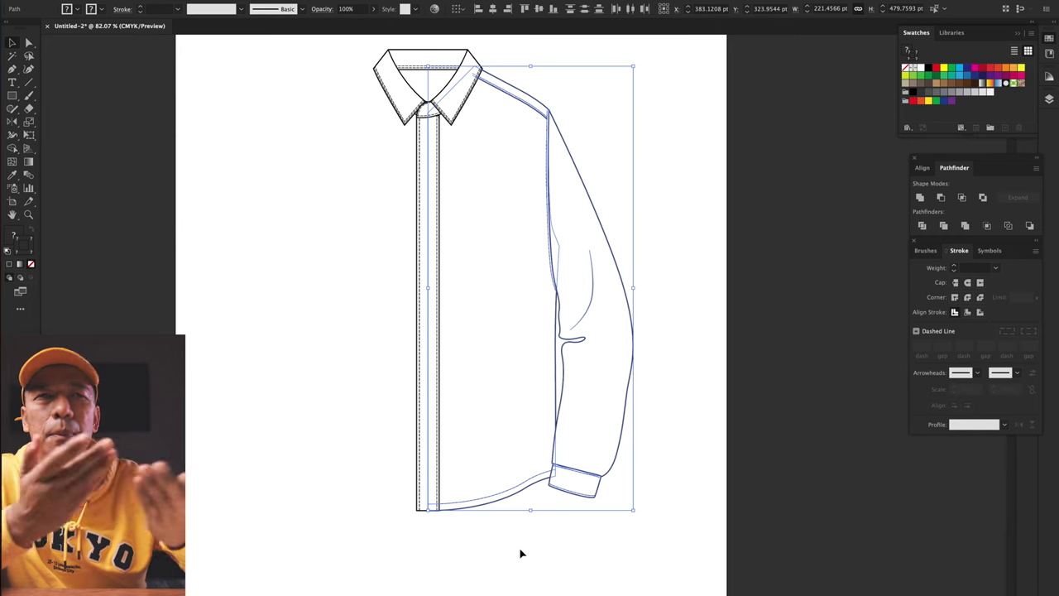
drag(681, 64, 528, 530)
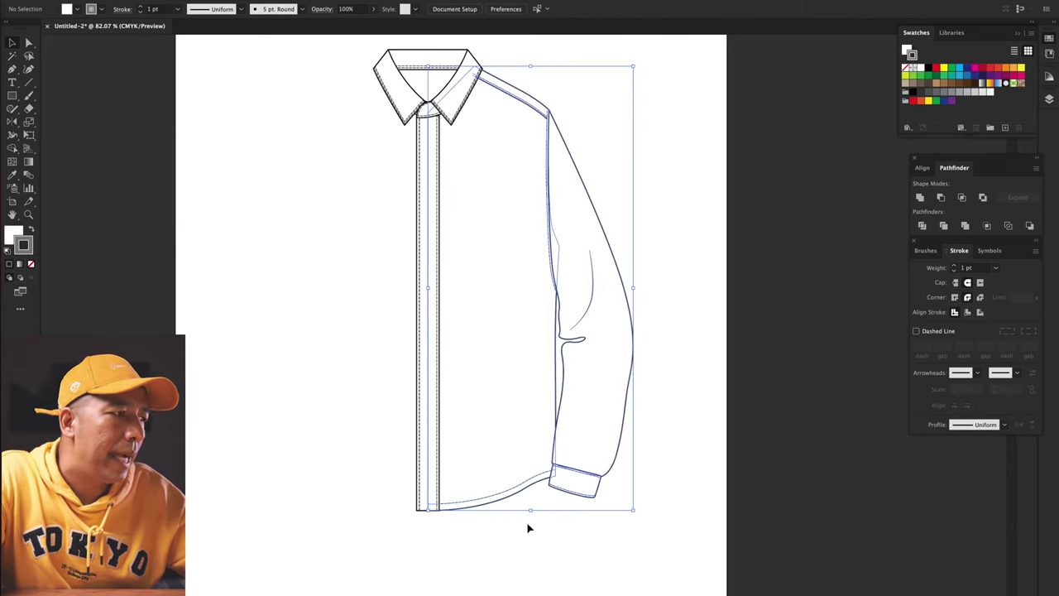
double_click(12, 121)
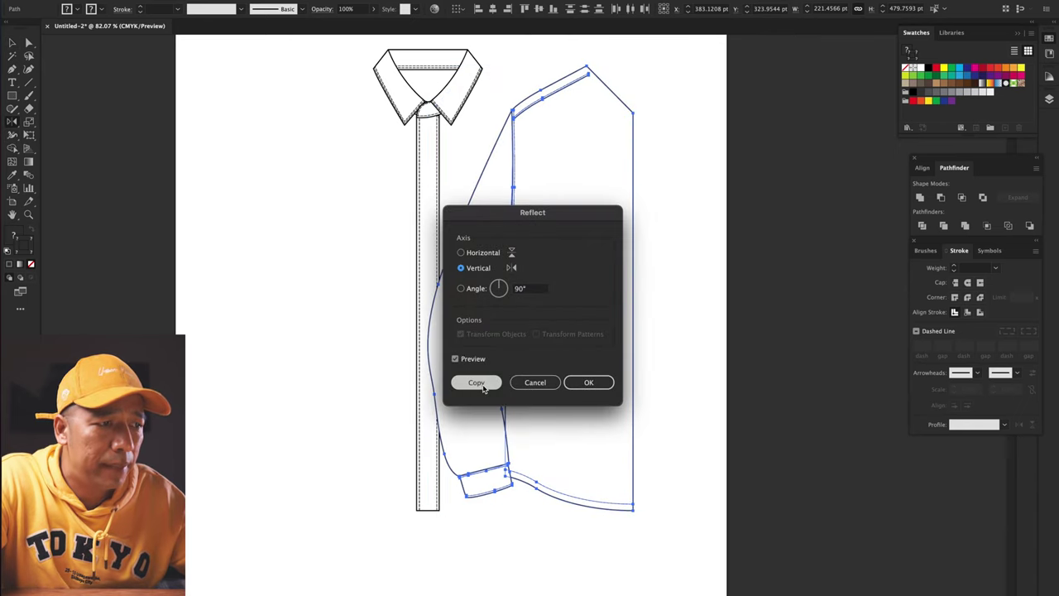
click(477, 382)
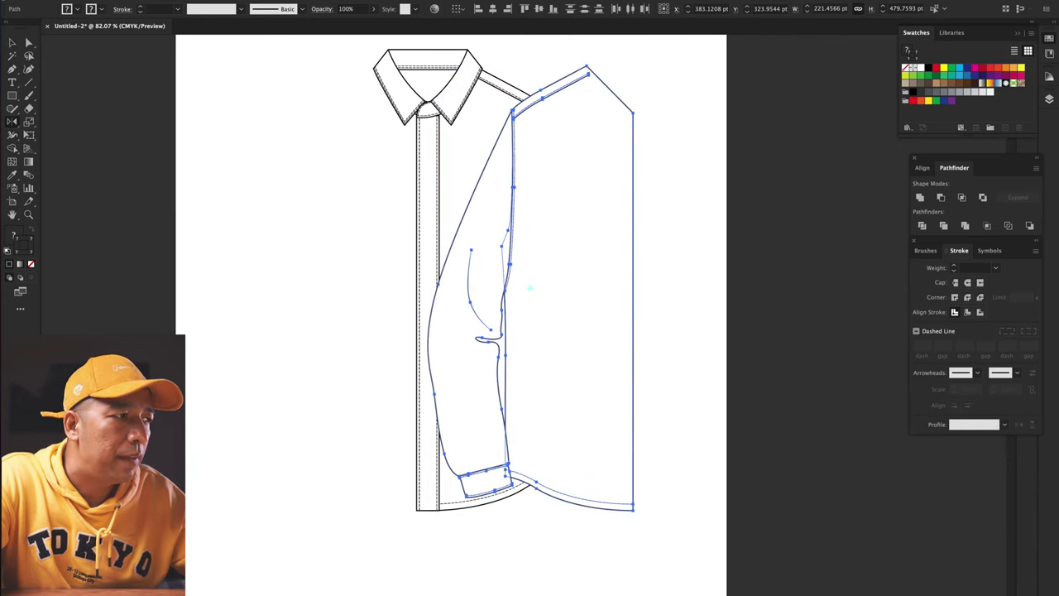
- Move the mirrored shirt half horizontally until it meets the centre front, and send it to the back behind the collar and placket
click(13, 42)
drag(568, 89, 491, 94)
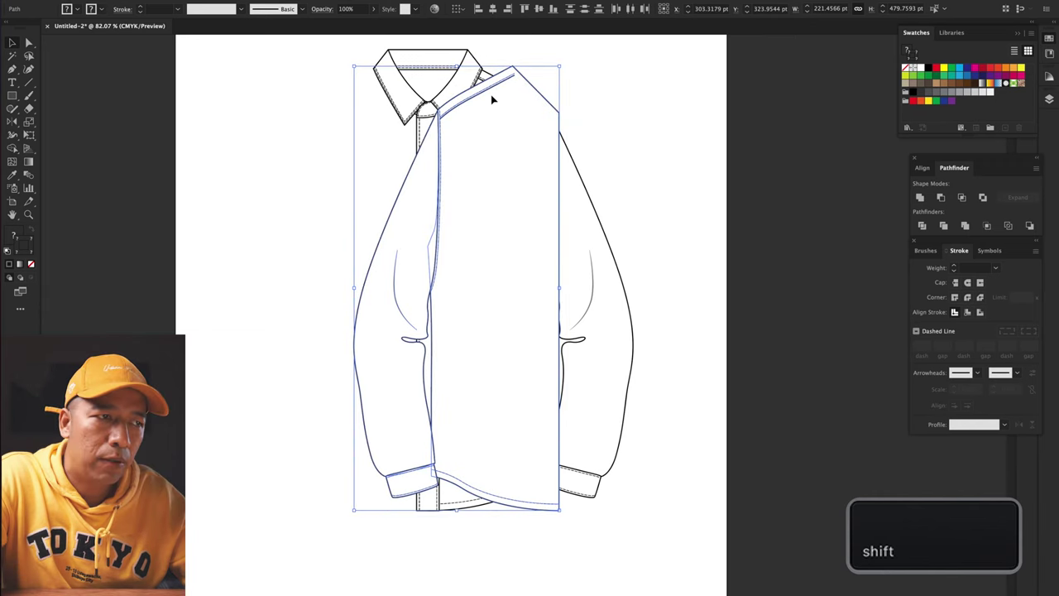
drag(490, 94, 359, 113)
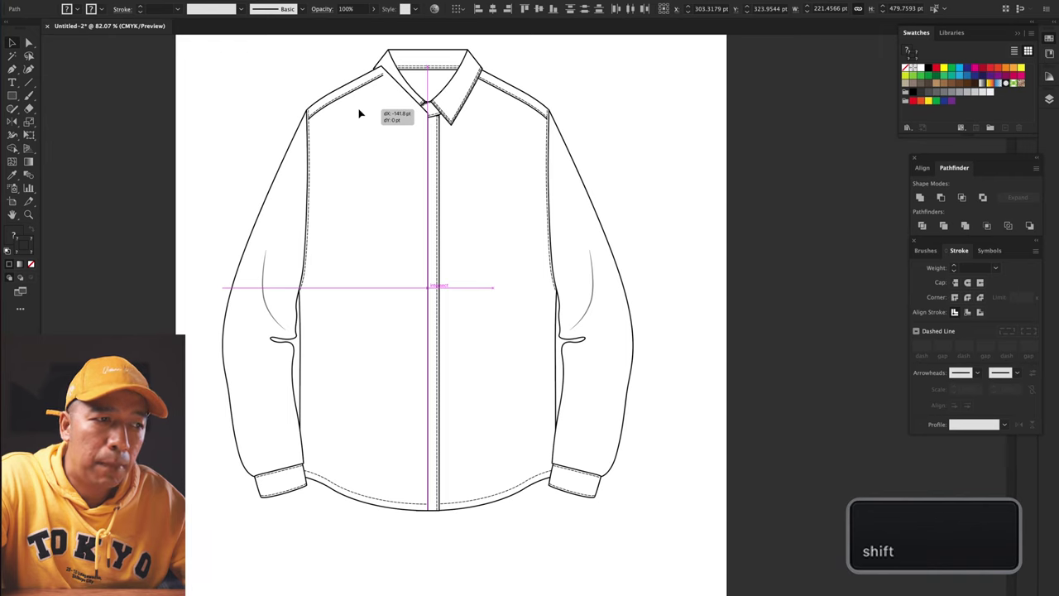
drag(359, 113, 360, 114)
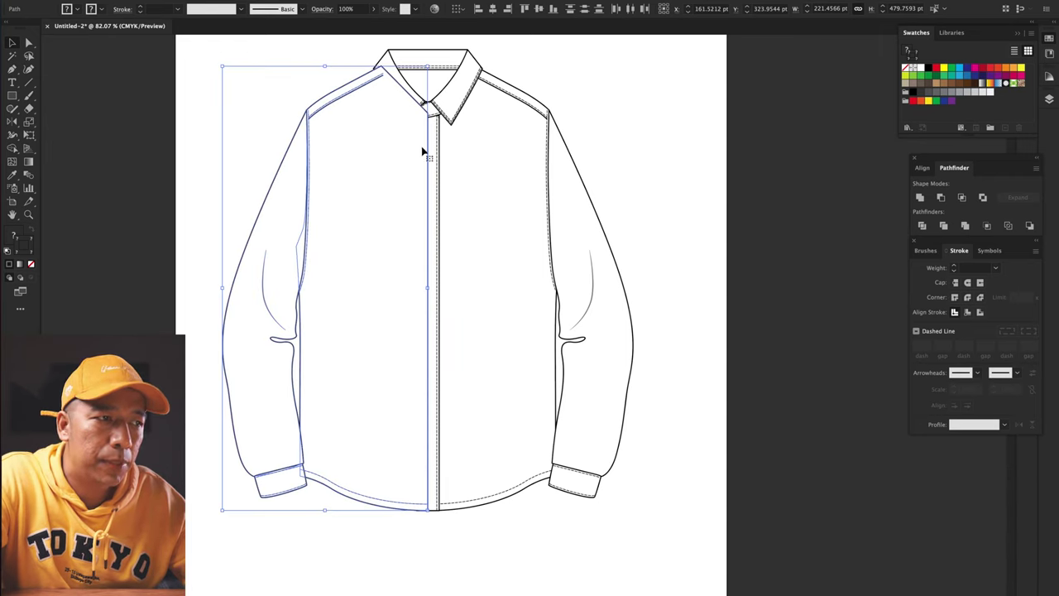
right_click(358, 151)
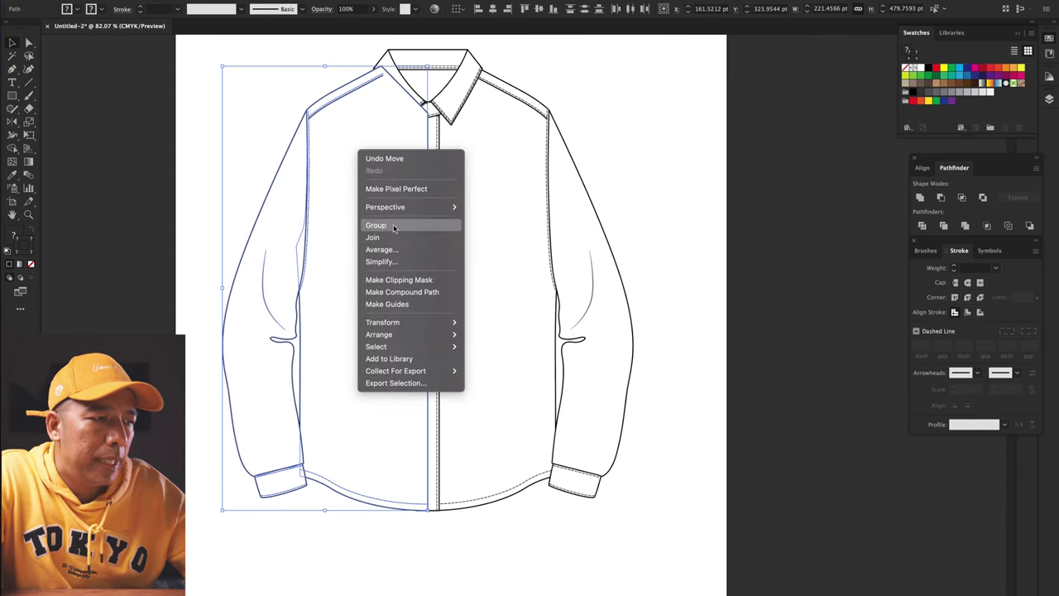
mouse_move(402, 335)
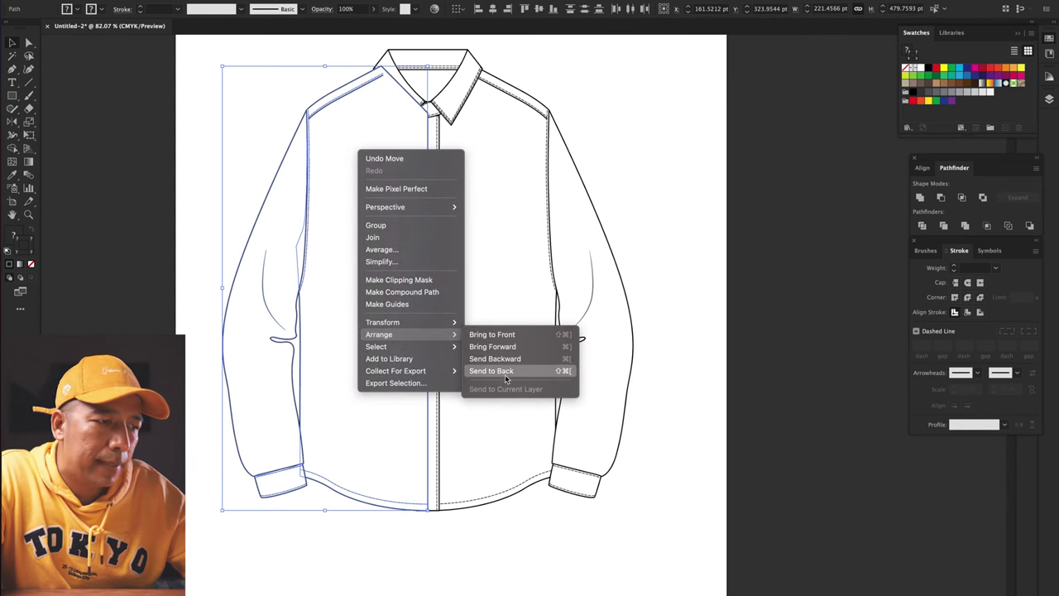
click(492, 371)
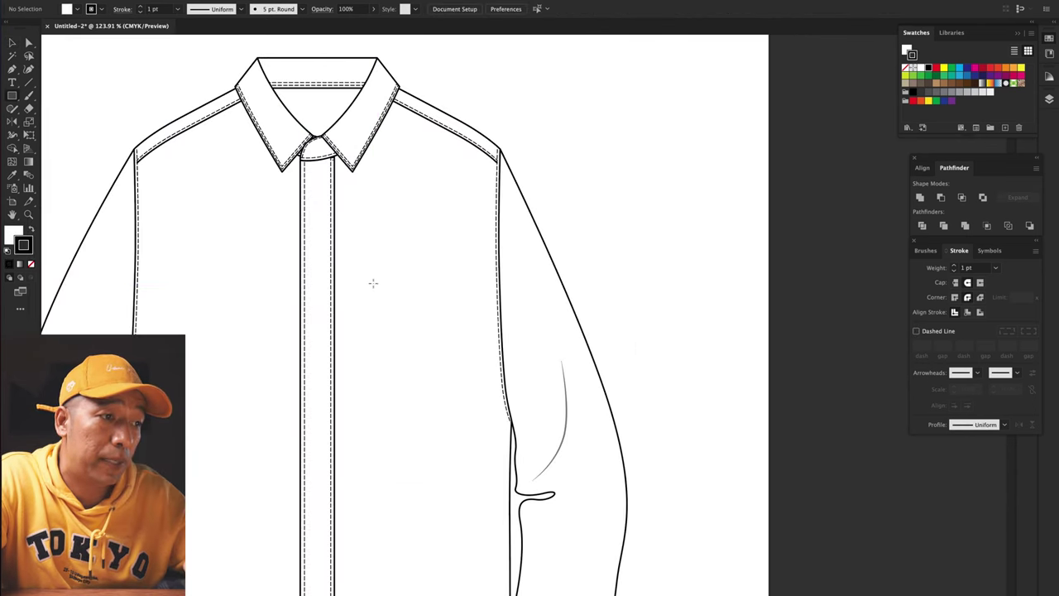
- Draw a square pocket on the chest beside the placket and fill the body, sleeves, collar and placket with light blue
drag(372, 282, 483, 399)
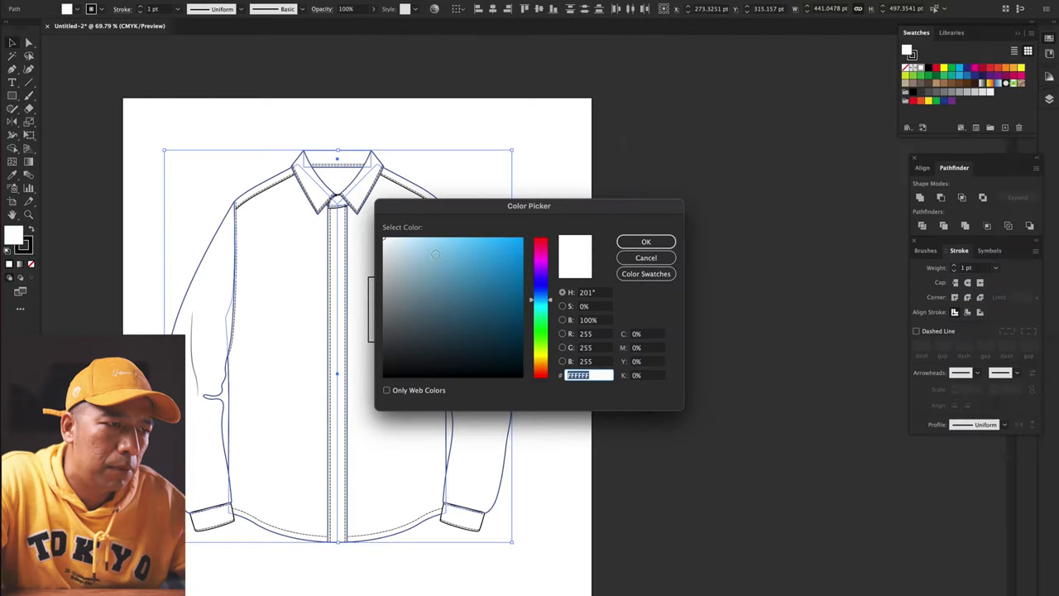
click(654, 242)
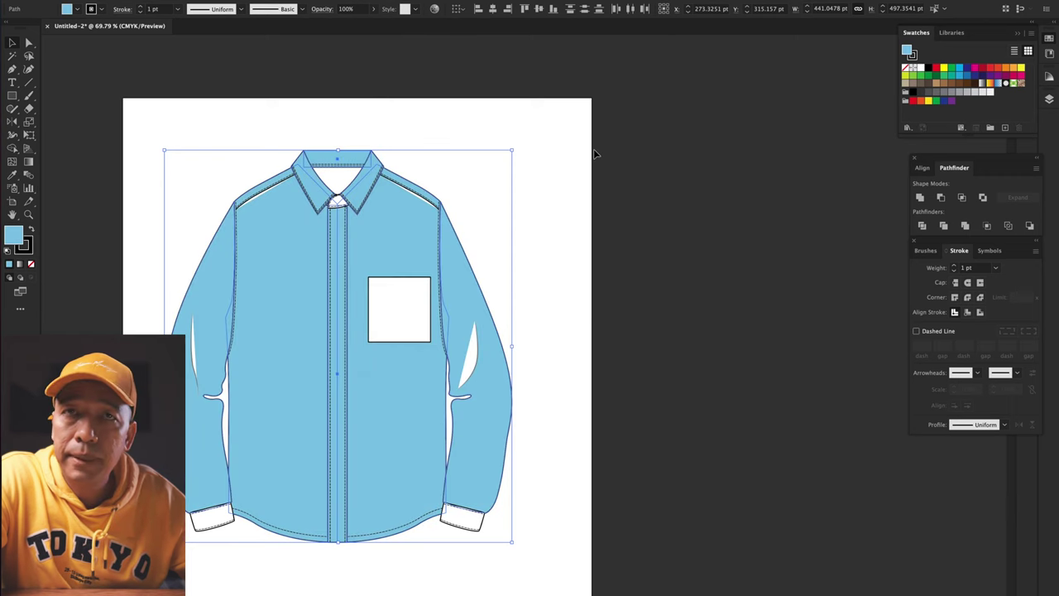
click(592, 155)
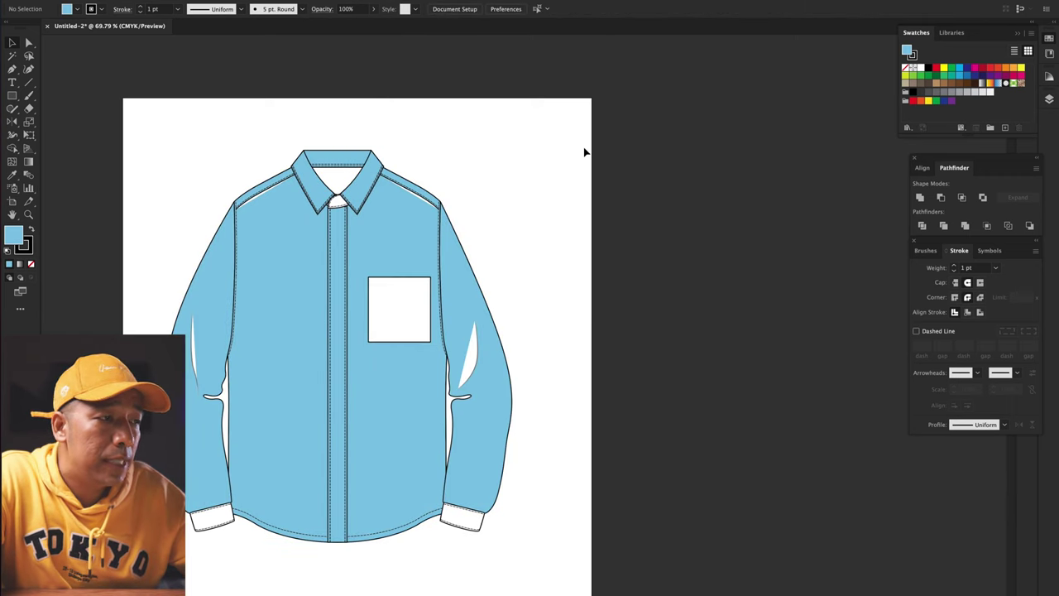
- Remove the white fill from both shoulder seam lines and both sleeve fold lines
click(473, 362)
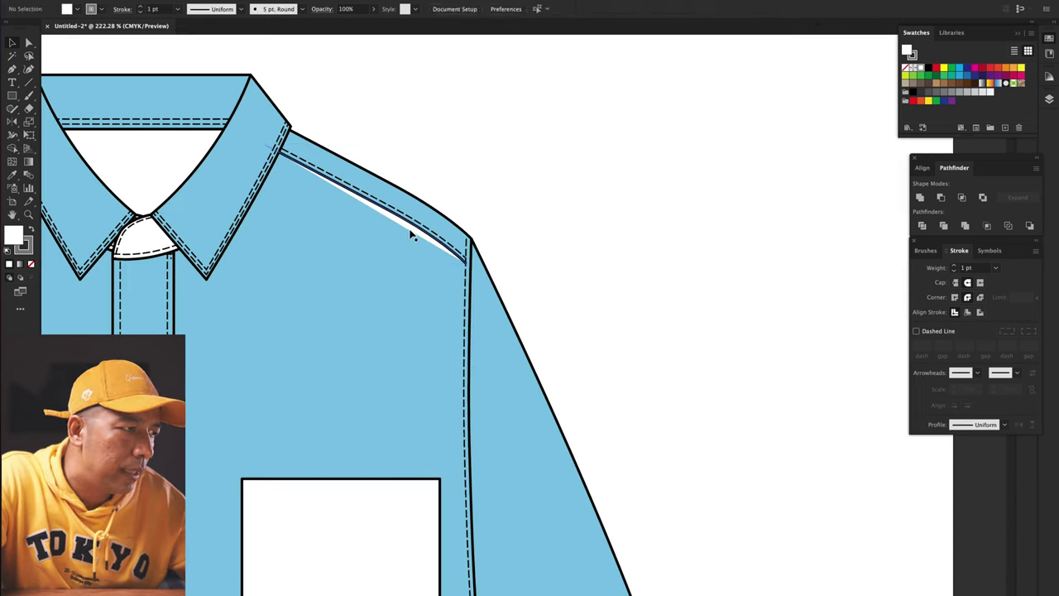
click(411, 235)
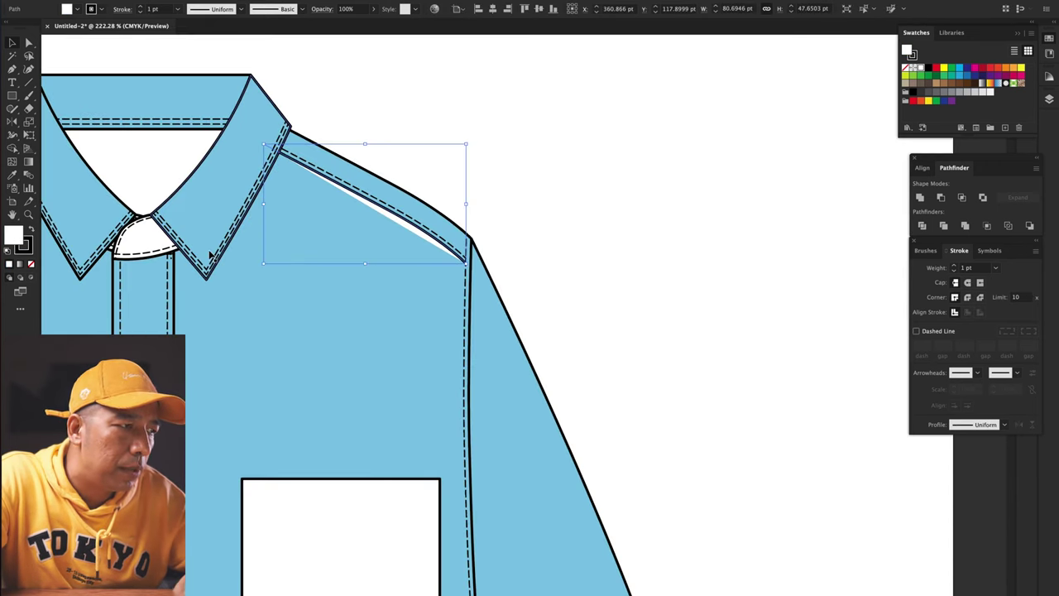
scroll(211, 257, left, 4)
scroll(211, 256, left, 2)
scroll(114, 197, down, 1)
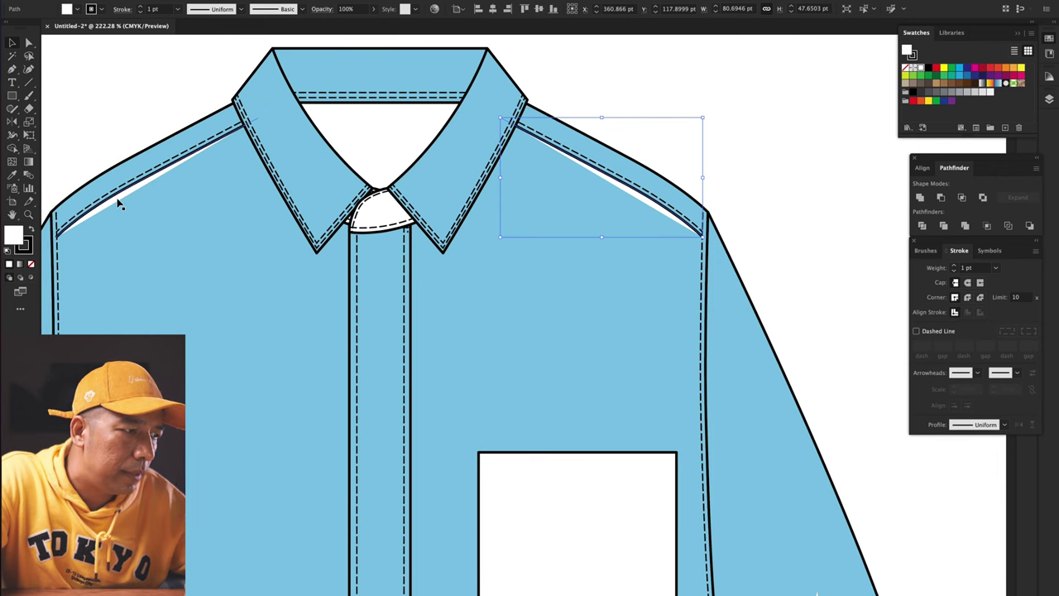
scroll(119, 204, down, 10)
scroll(118, 204, left, 5)
click(435, 320)
scroll(554, 345, right, 1)
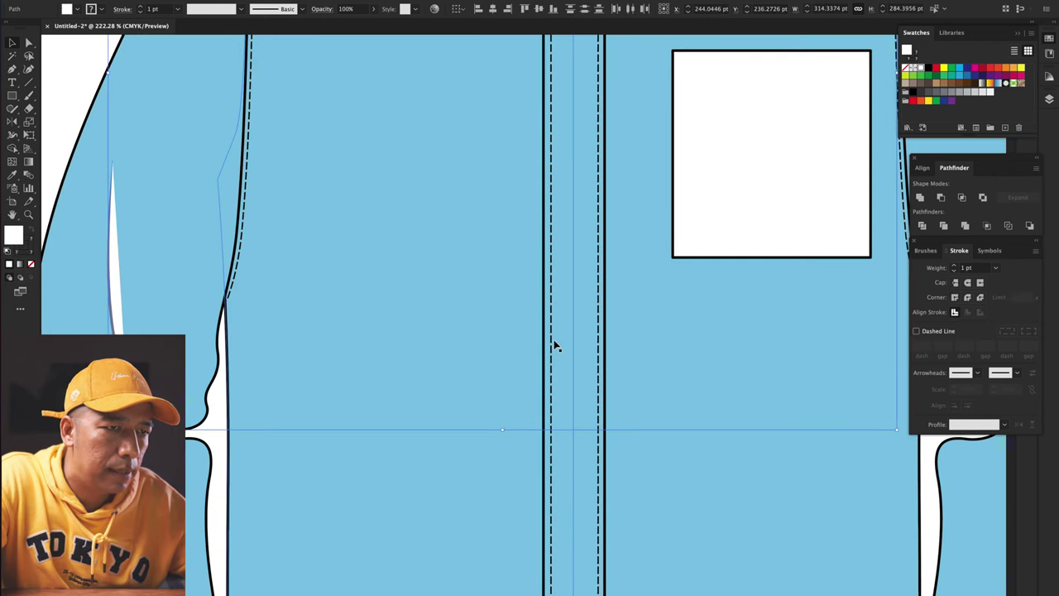
scroll(555, 346, right, 6)
scroll(554, 346, down, 1)
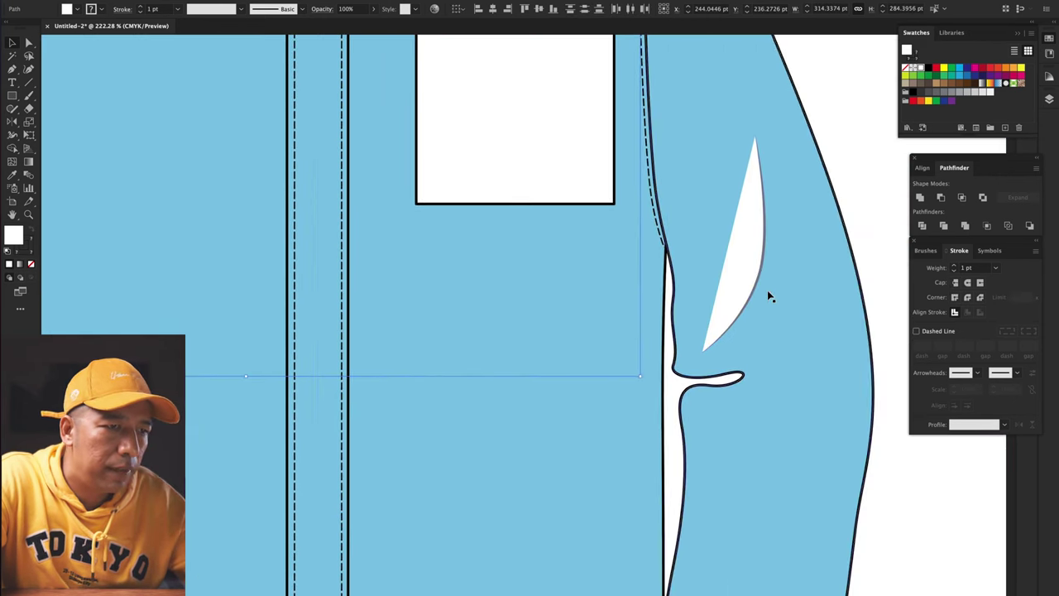
click(726, 284)
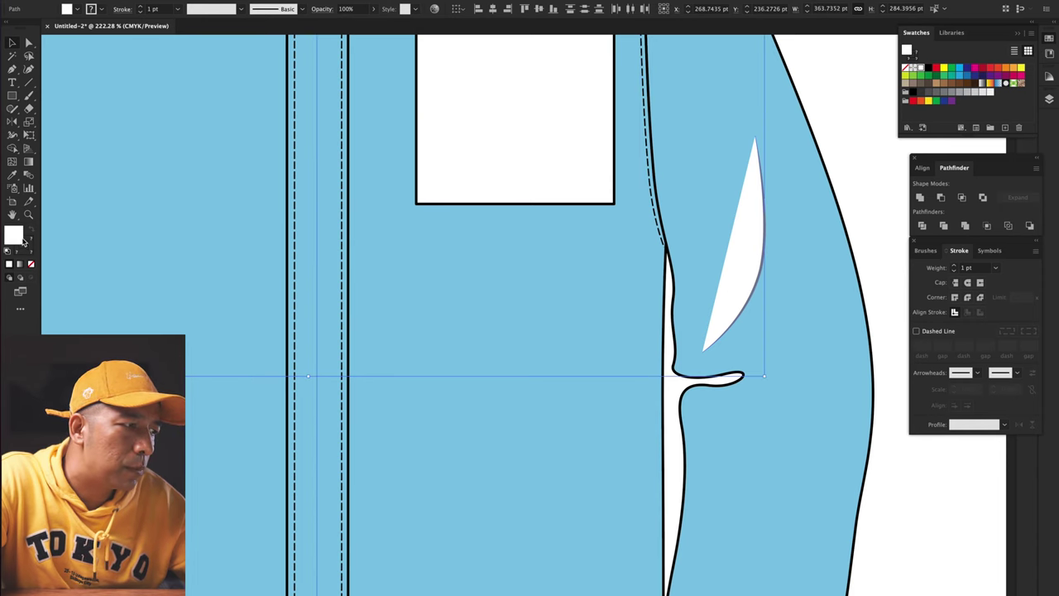
click(30, 264)
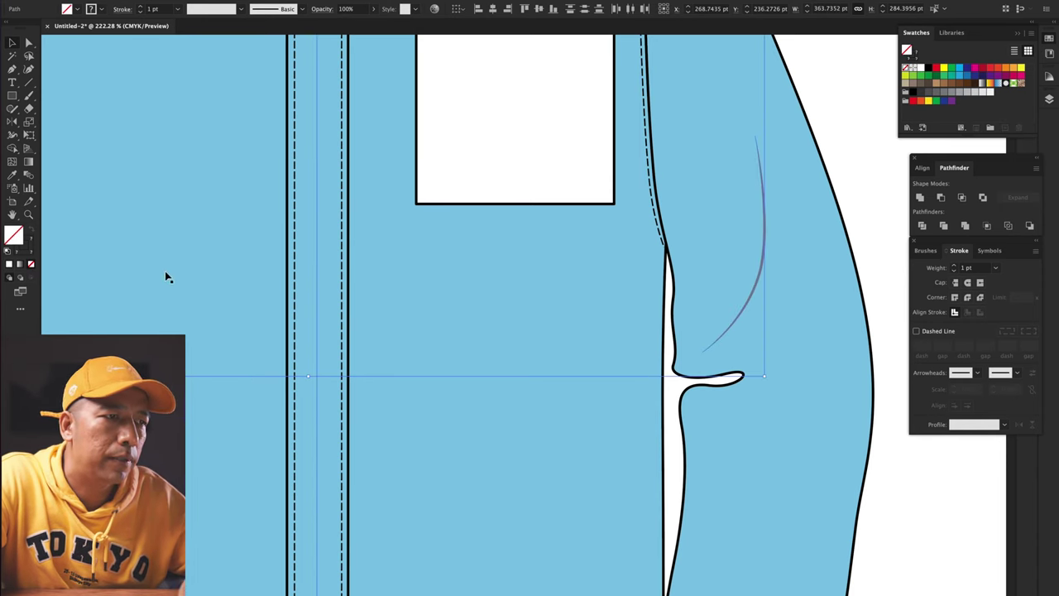
scroll(244, 284, up, 3)
scroll(244, 284, left, 2)
scroll(246, 286, down, 5)
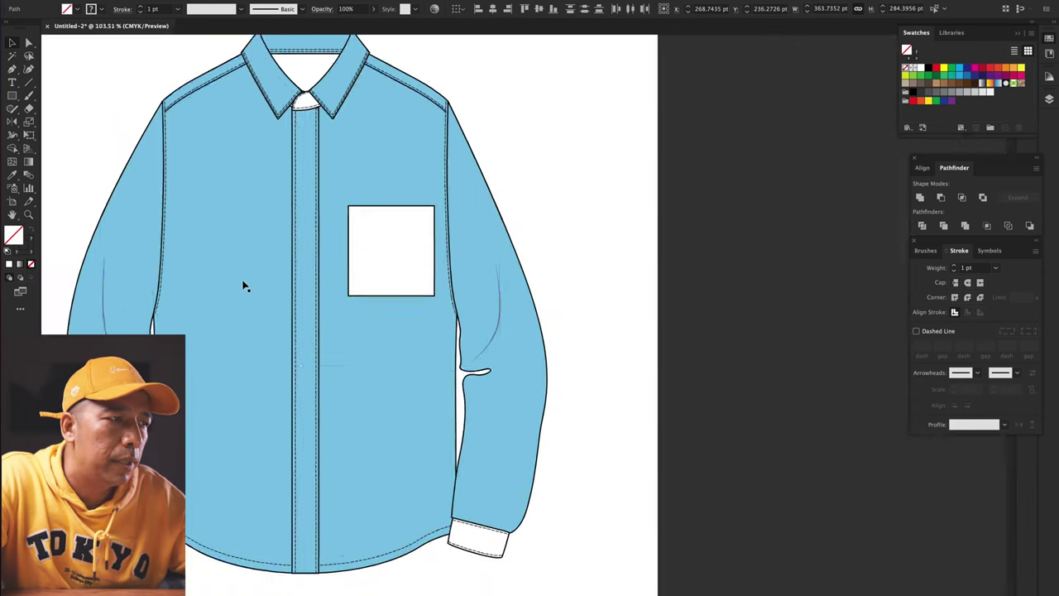
click(555, 165)
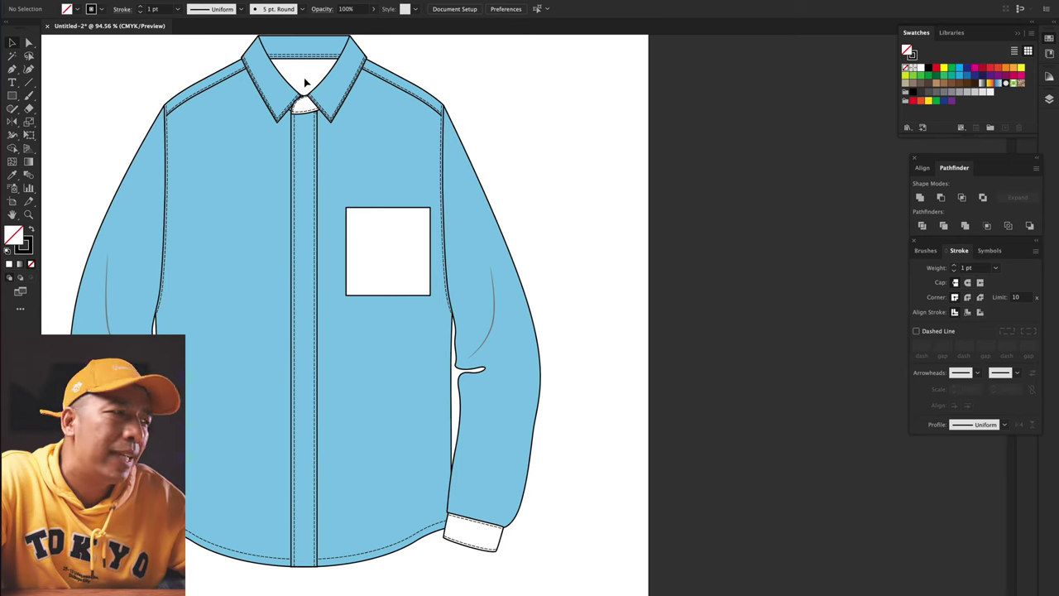
- Draw a square about 85 pt wide over the neck opening and give it the default white fill and black stroke
click(11, 98)
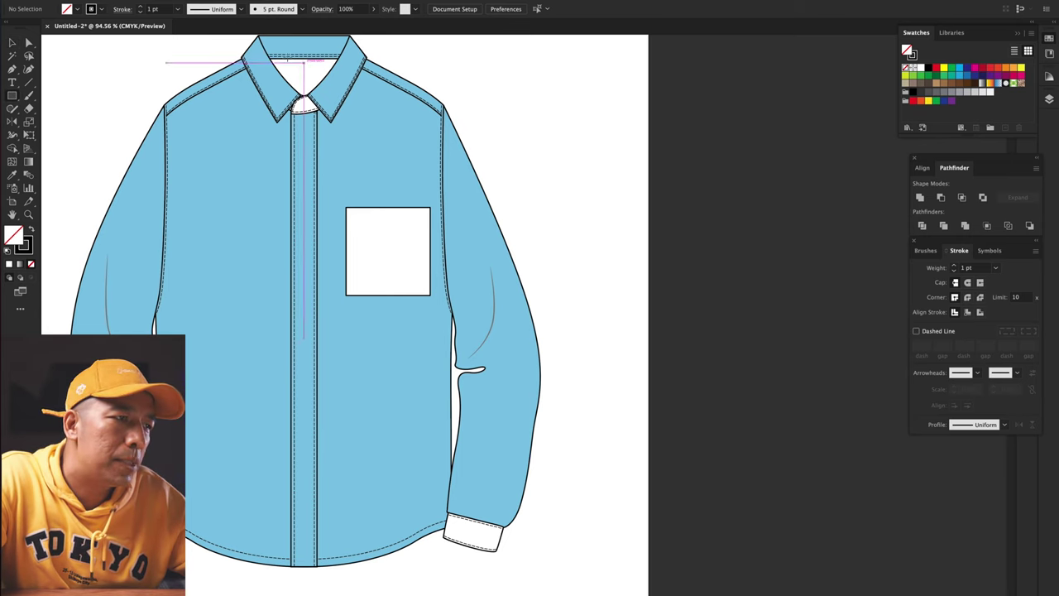
drag(259, 51, 350, 139)
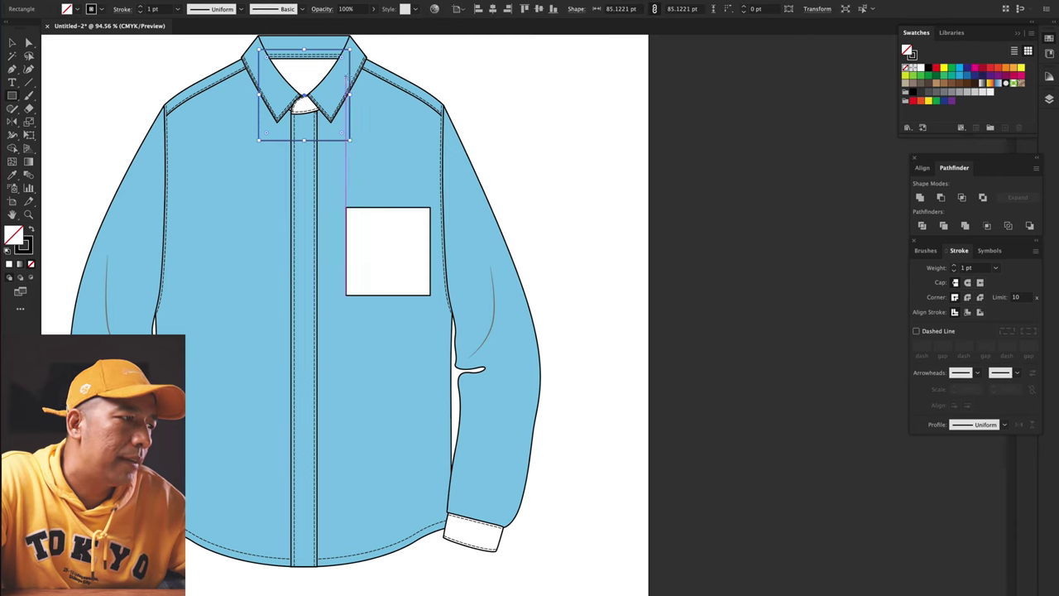
click(9, 253)
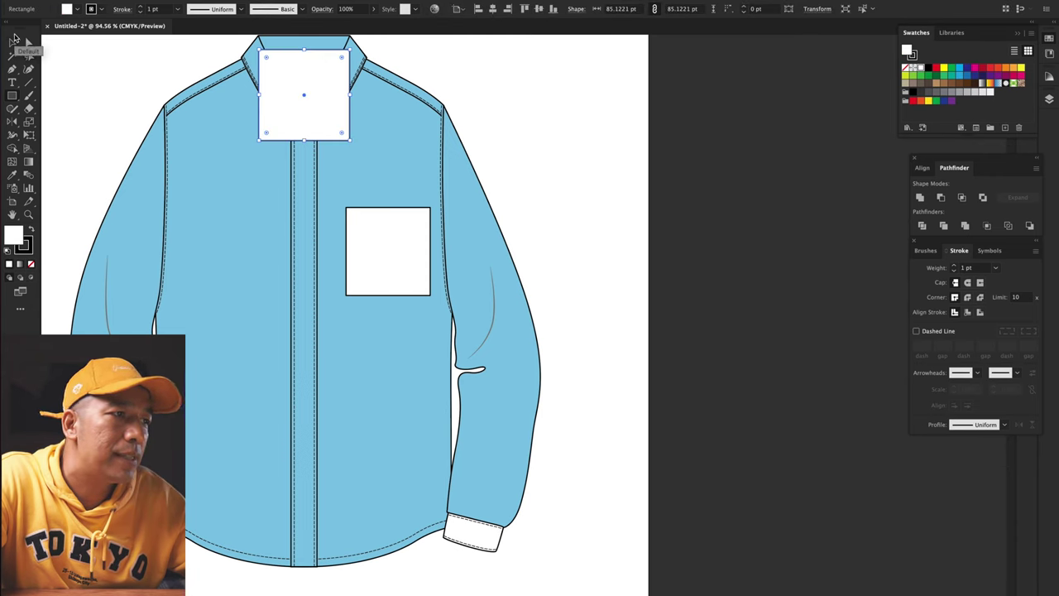
- Send the neck opening's square to the back, behind all the shirt parts
right_click(286, 99)
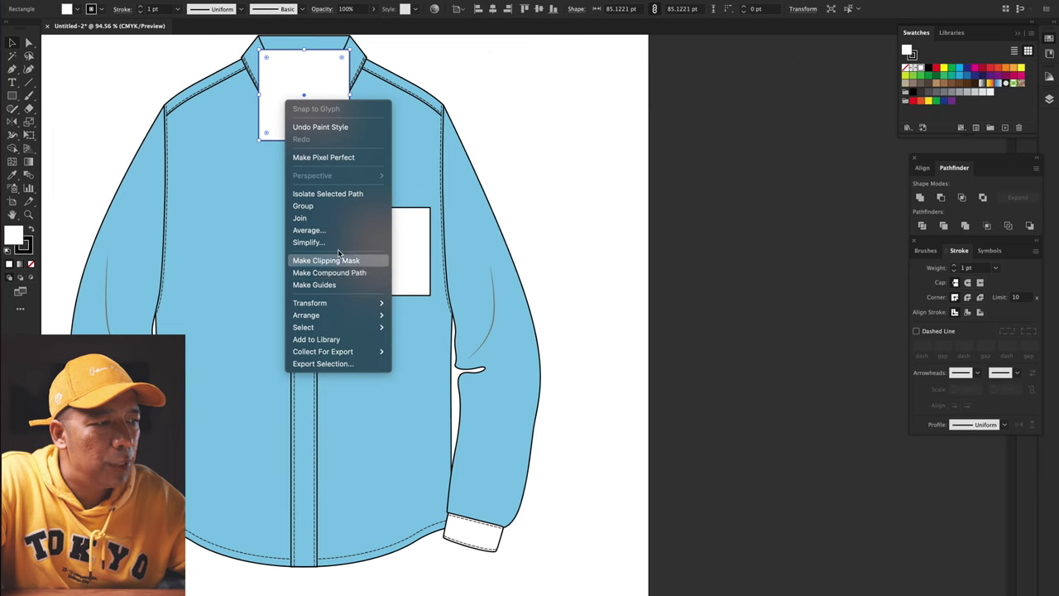
mouse_move(343, 316)
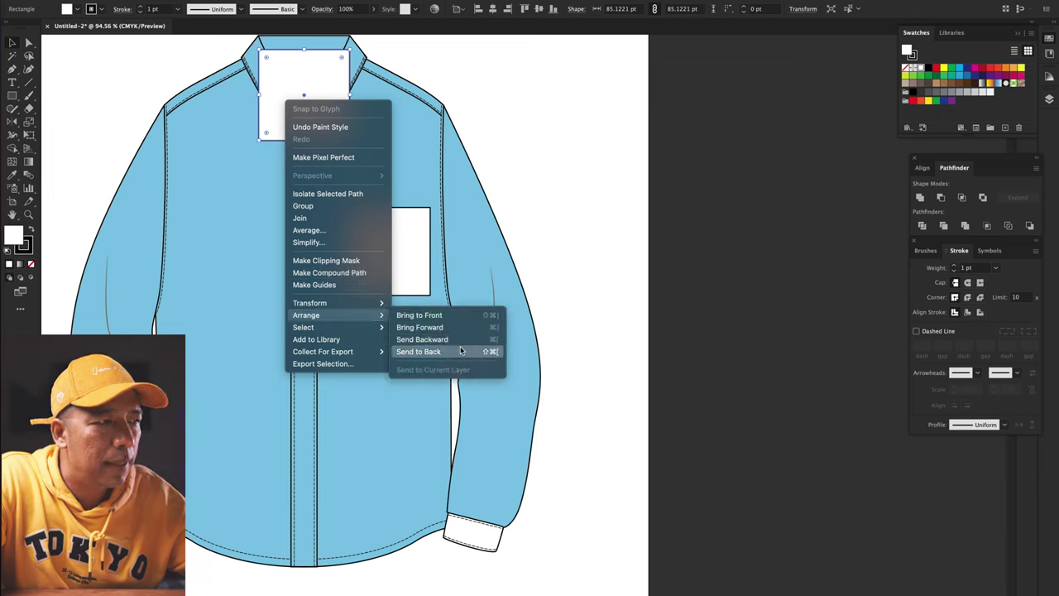
click(461, 351)
click(536, 166)
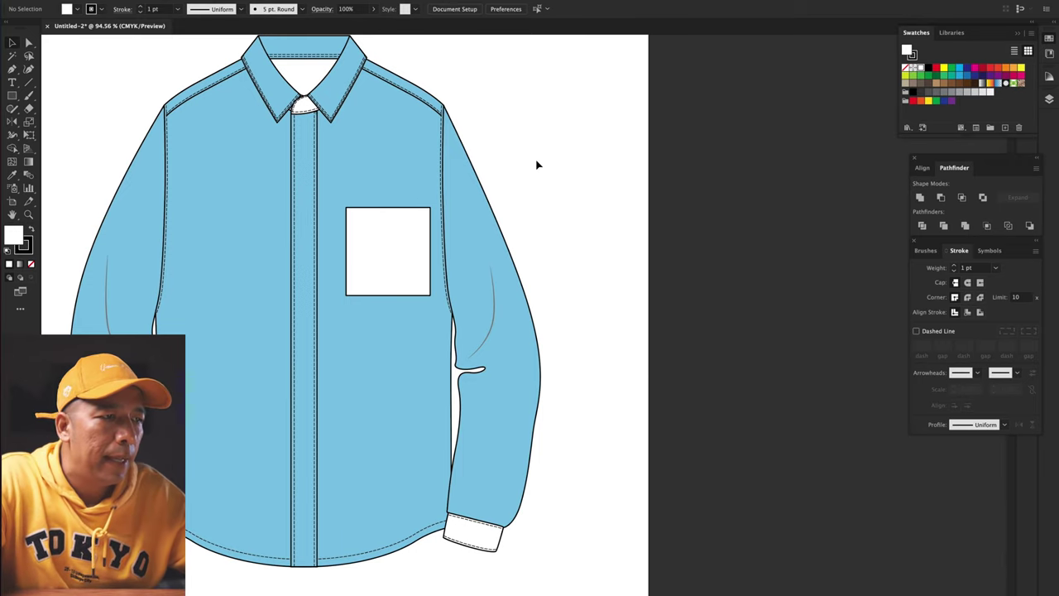
- Draw a circle about 9.12 pt in diameter on the collar stand as a button and set its stroke to 0.25 pt
scroll(622, 314, down, 3)
scroll(432, 226, up, 10)
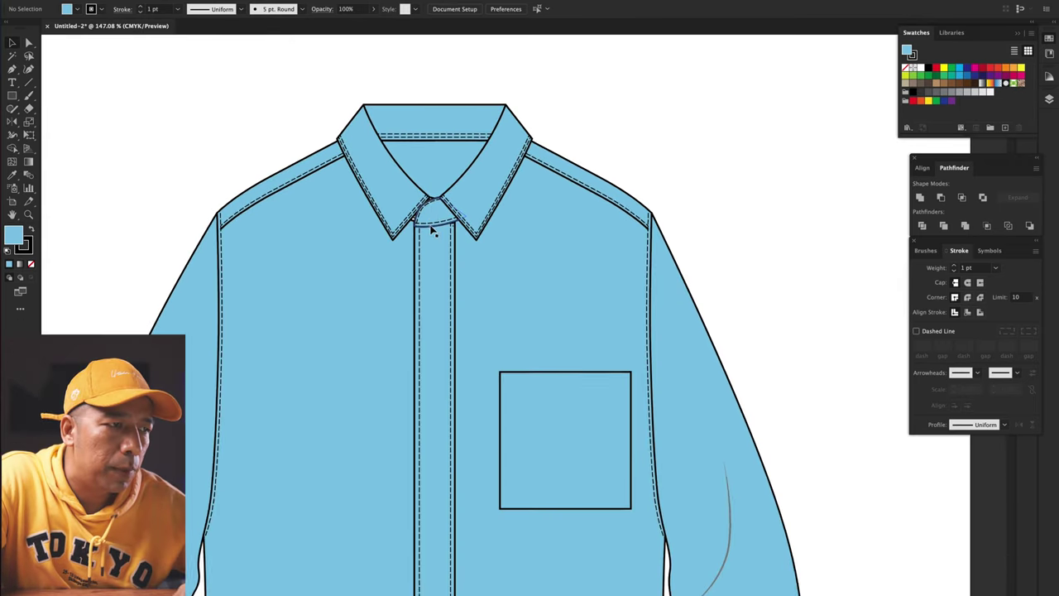
scroll(432, 226, up, 10)
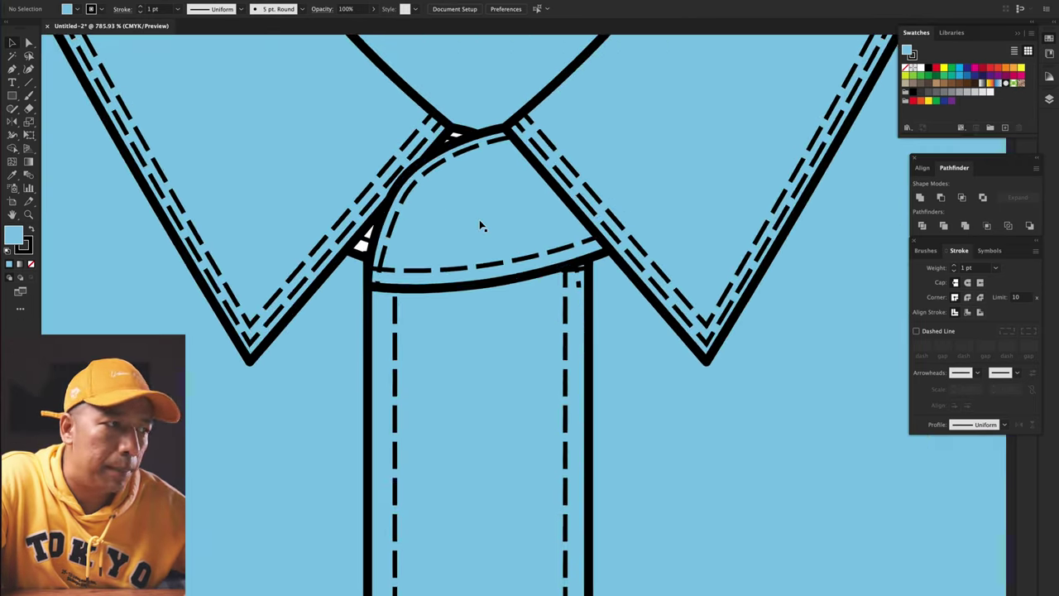
scroll(480, 192, up, 4)
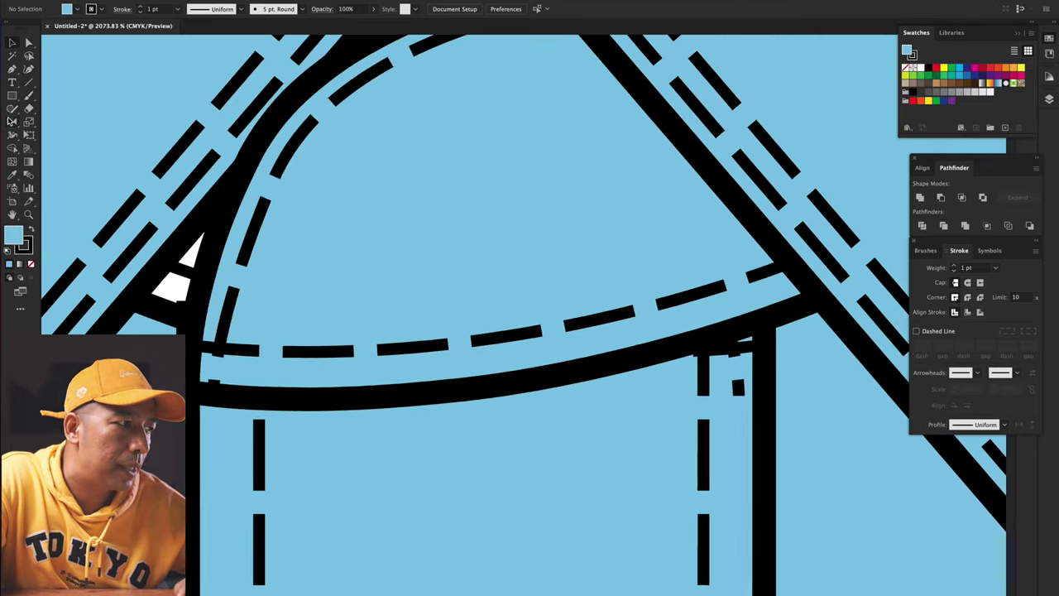
drag(13, 96, 91, 121)
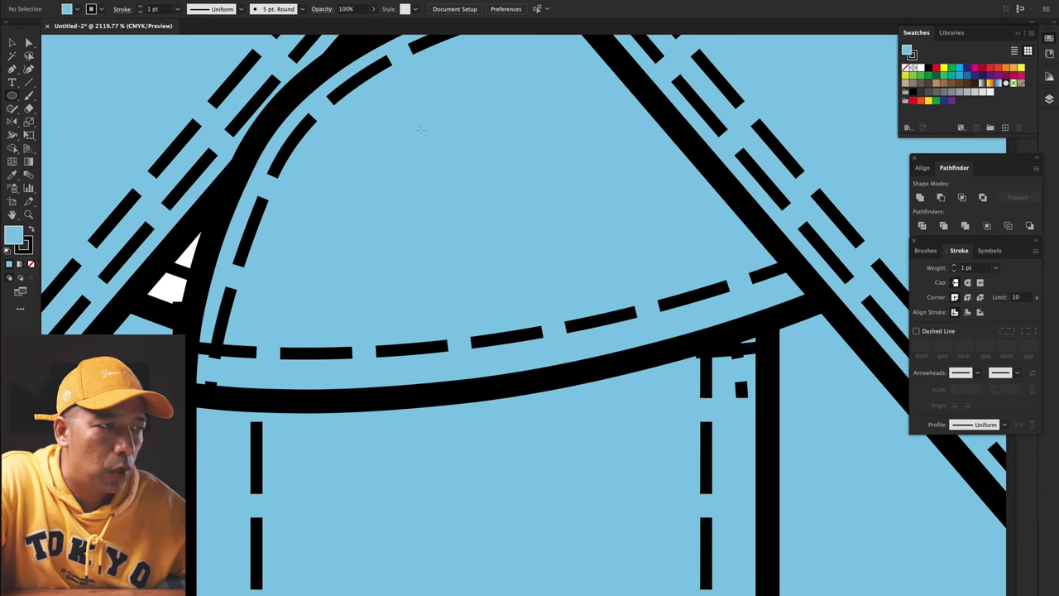
drag(470, 195, 582, 112)
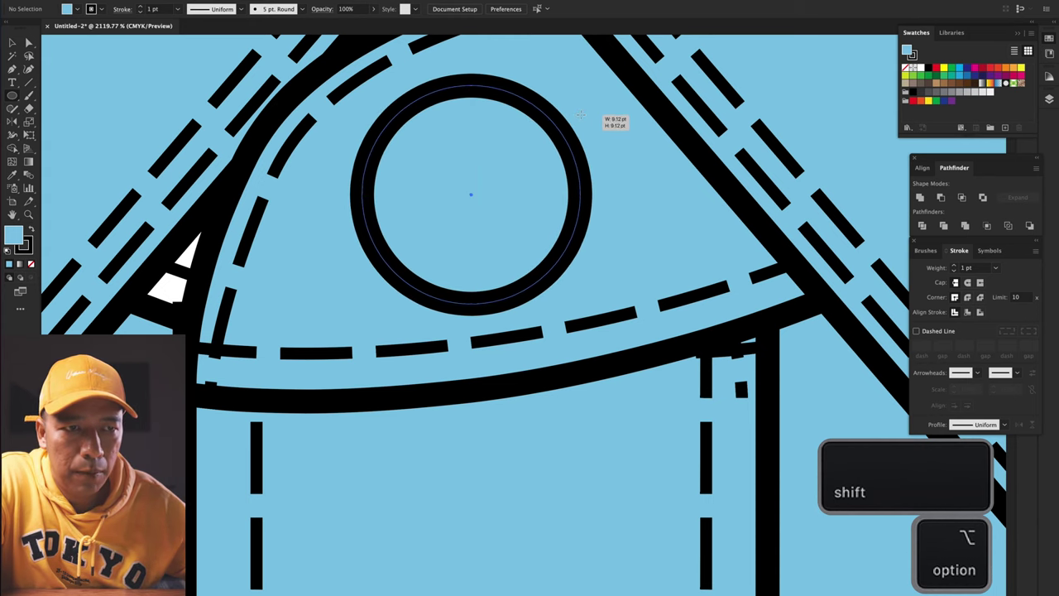
click(954, 270)
click(954, 271)
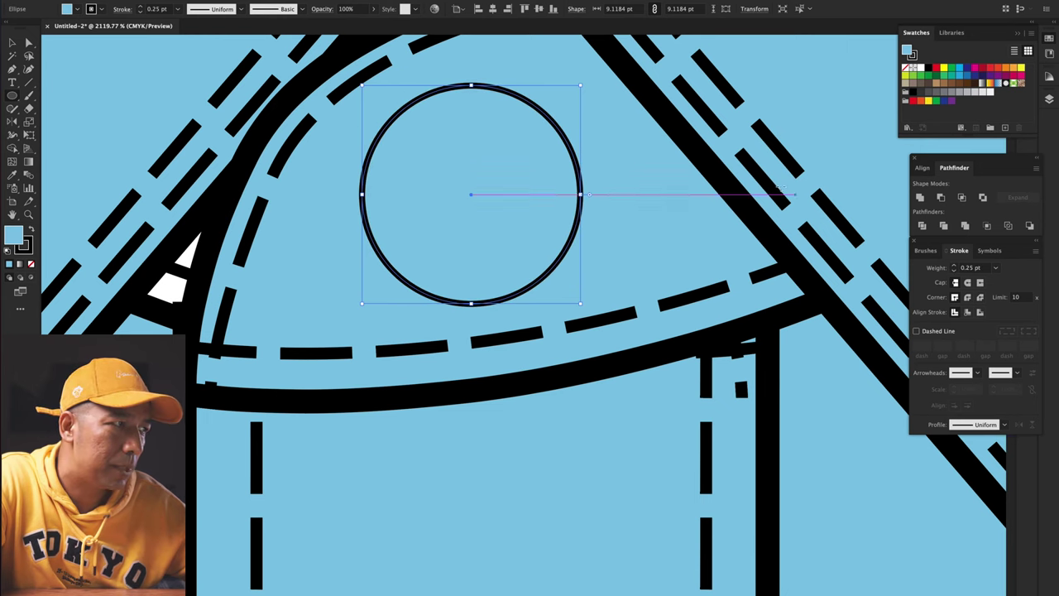
- Paste a copy of the button circle in front and scale it from its centre to about 7.28 pt
click(12, 44)
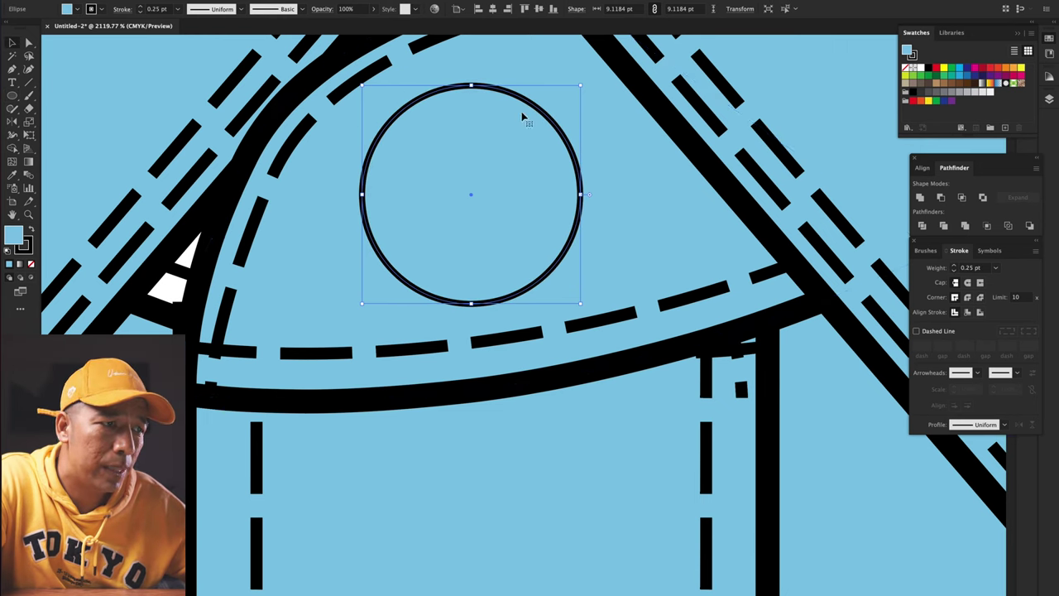
key(super+c)
key(super+f)
drag(582, 86, 568, 108)
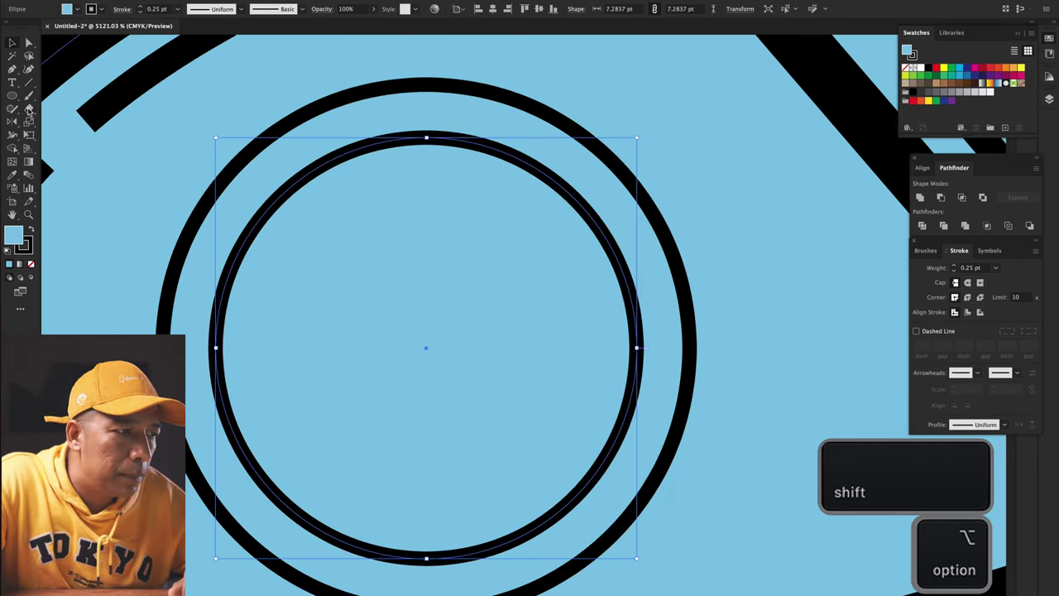
- Create four buttonholes about 1.07 pt in diameter inside the inner circle by drawing one and duplicating it across and down
click(13, 97)
mouse_move(358, 301)
mouse_down()
mouse_move(388, 331)
mouse_move(511, 312)
mouse_up()
key(v)
shift+click(364, 312)
drag(363, 313, 364, 427)
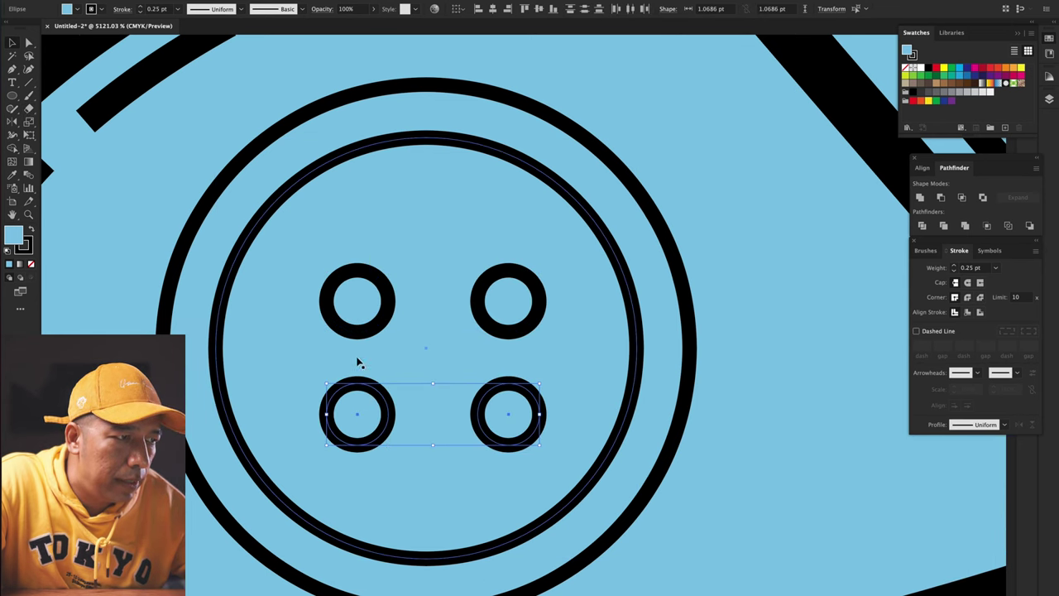
- Trim the outer button circle with the inner circle, and give the resulting shapes a white fill and a black 0.25 pt stroke
key(super+a)
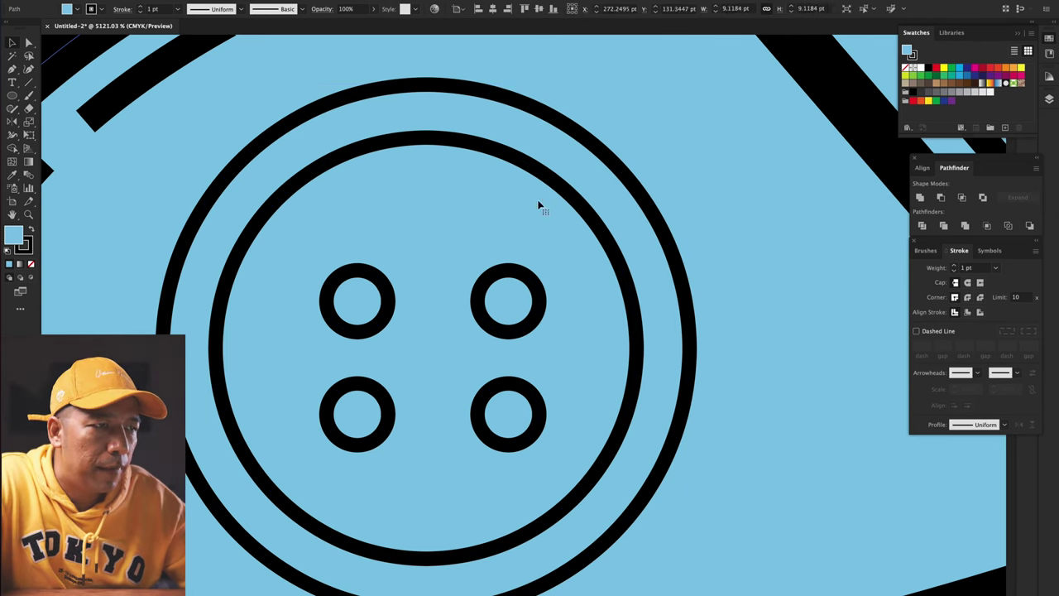
click(552, 174)
click(586, 146)
shift+click(553, 176)
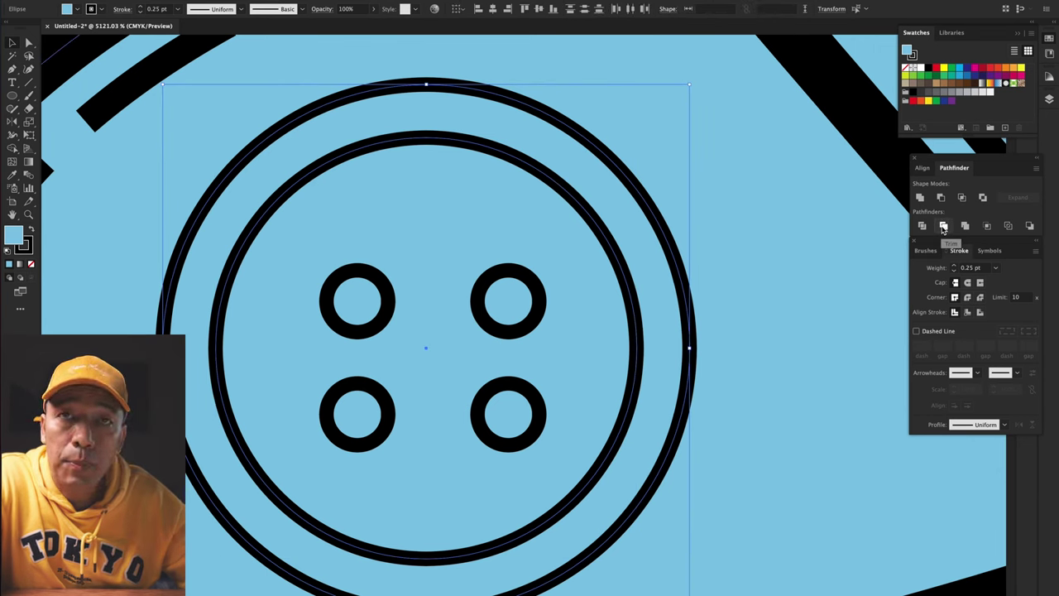
click(944, 227)
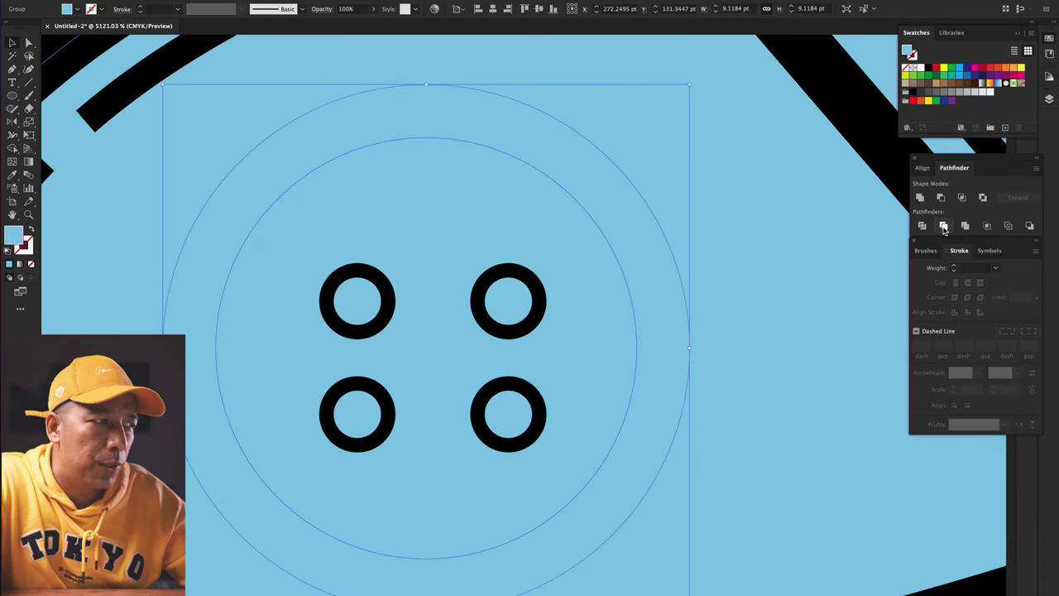
click(11, 251)
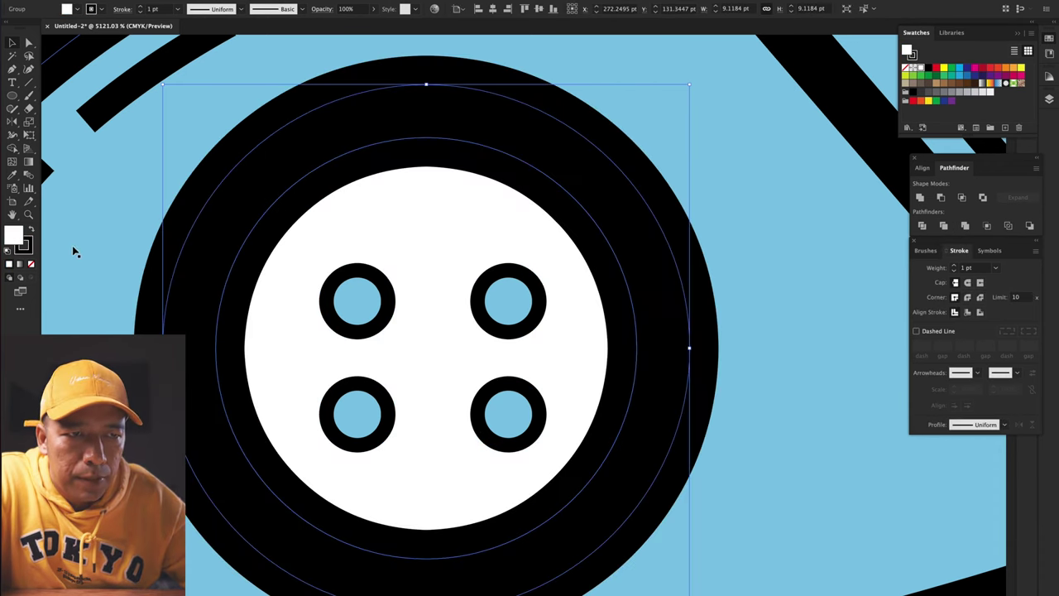
- Combine the four buttonholes into one compound path
click(372, 296)
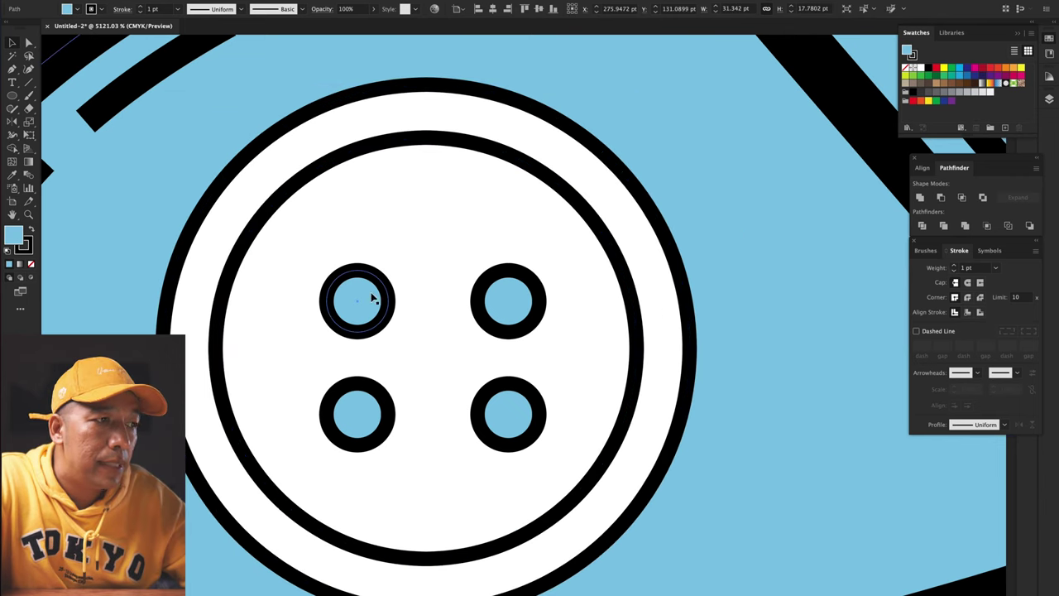
click(355, 305)
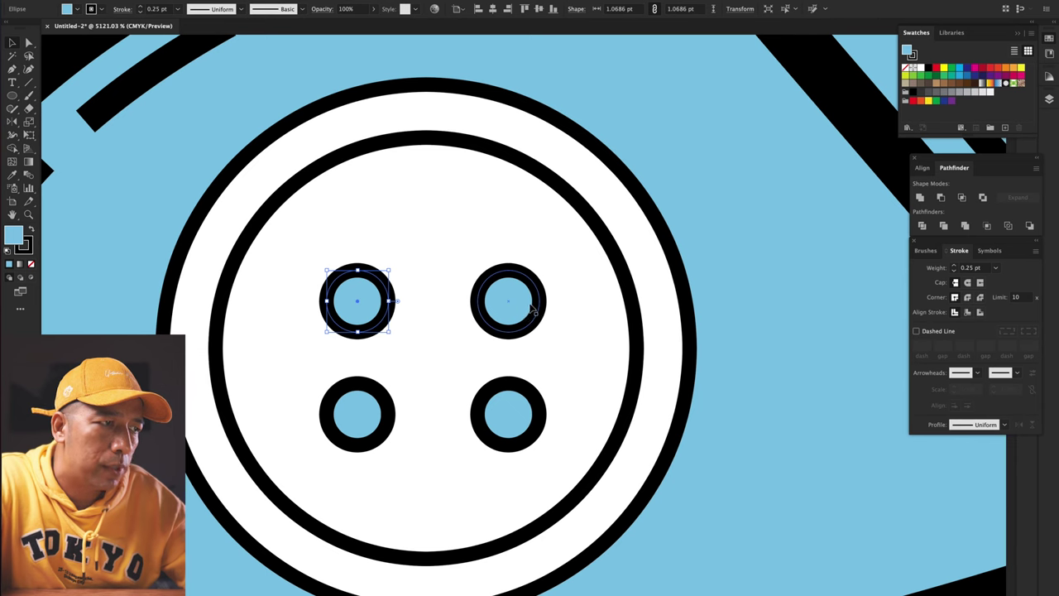
click(412, 191)
click(343, 295)
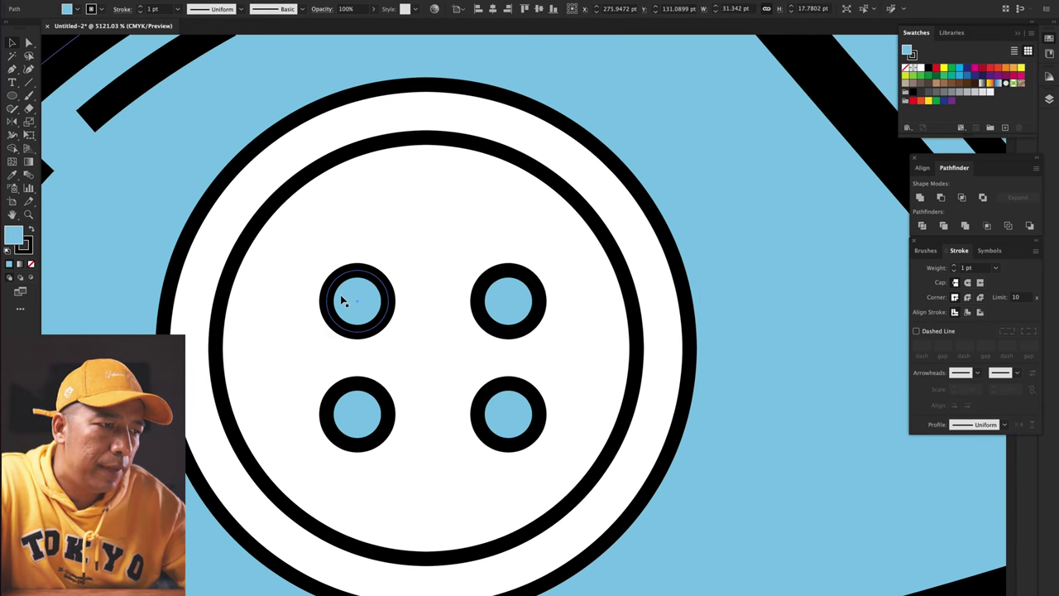
shift+click(497, 301)
shift+click(499, 385)
shift+click(347, 418)
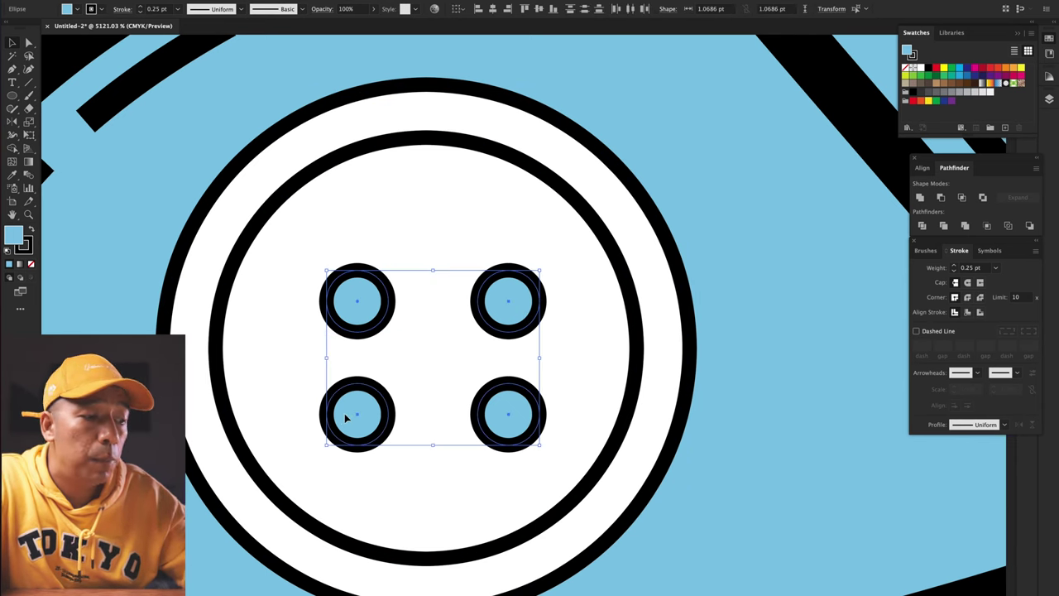
key(super+8)
key(a)
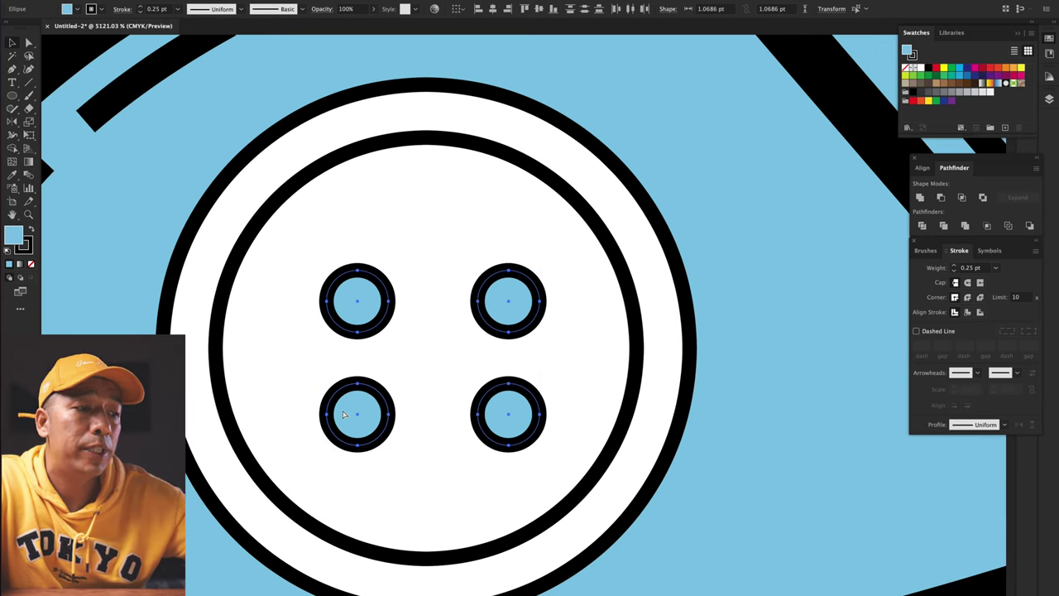
key(v)
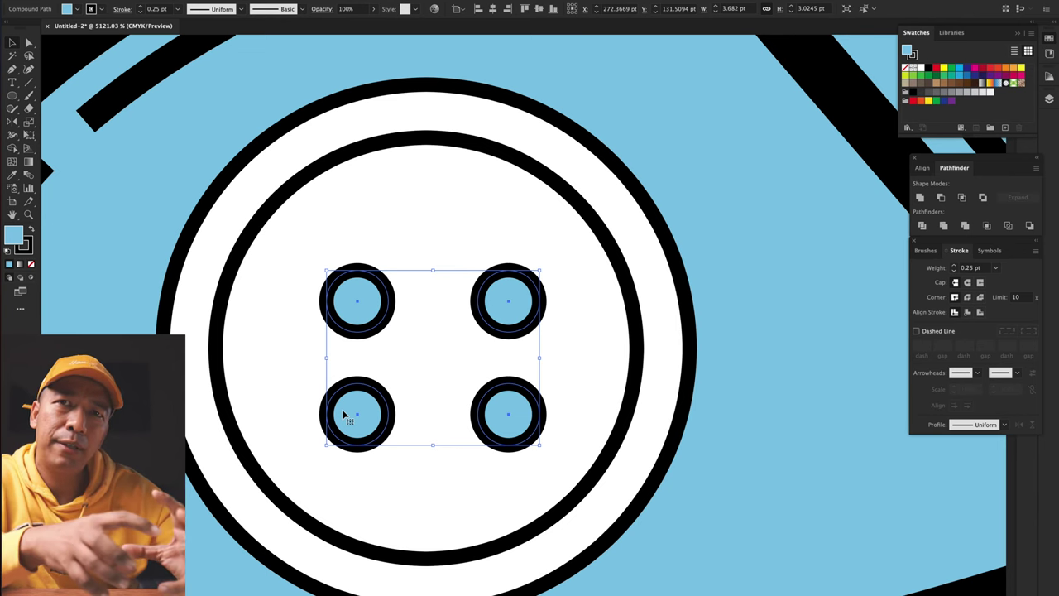
- Subtract the compound buttonholes from the inner white circle with Minus Front and check that the holes are cut through
click(405, 197)
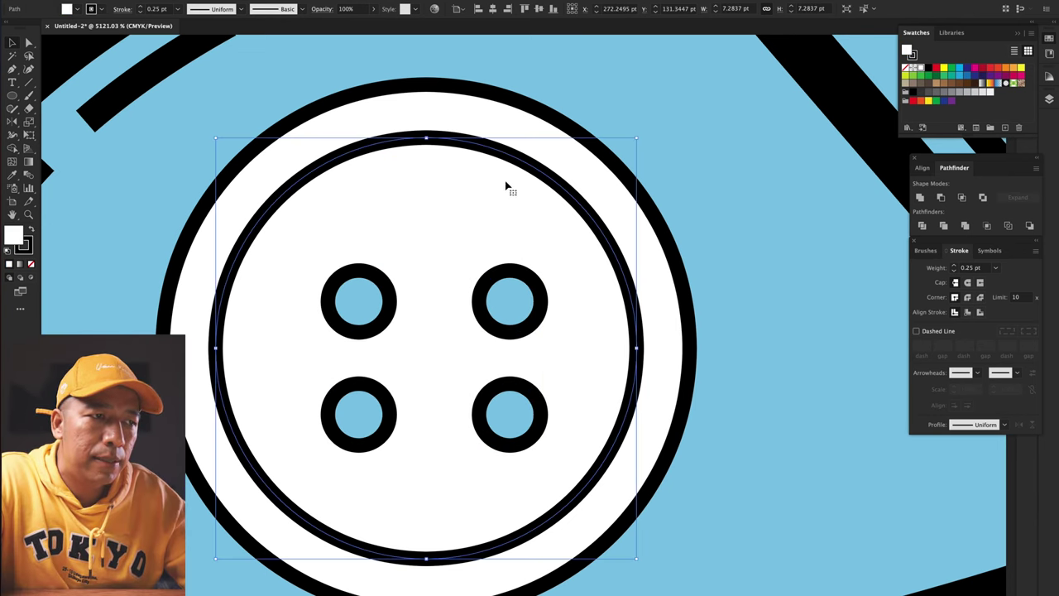
shift+click(508, 303)
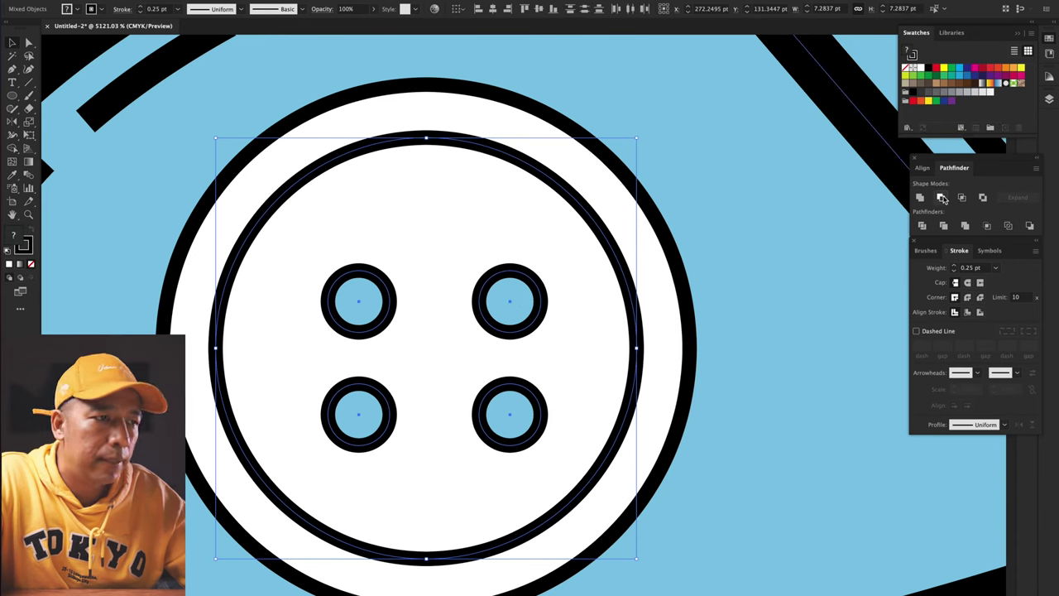
click(942, 198)
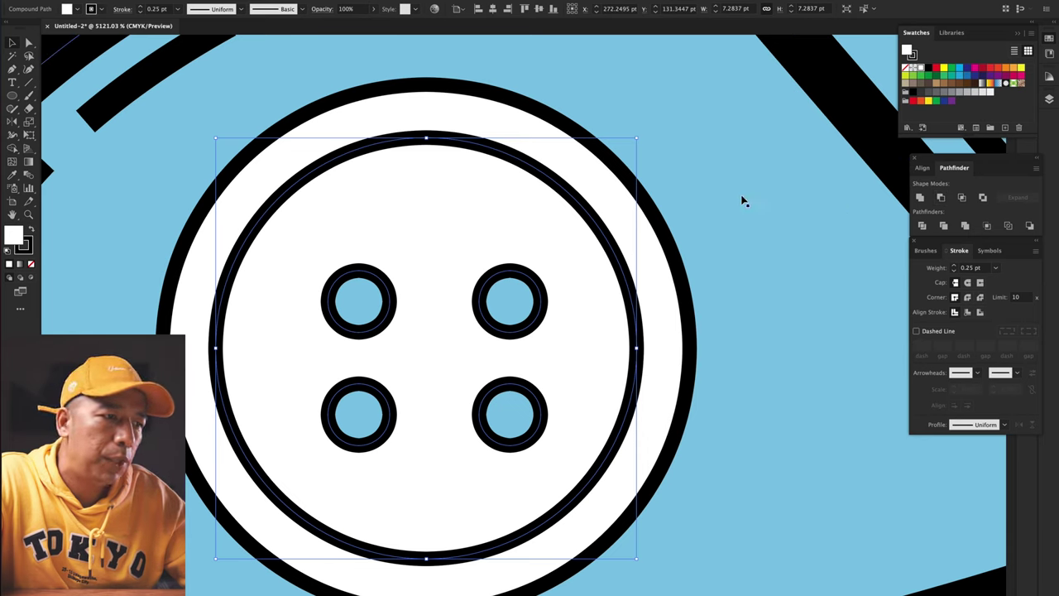
click(510, 298)
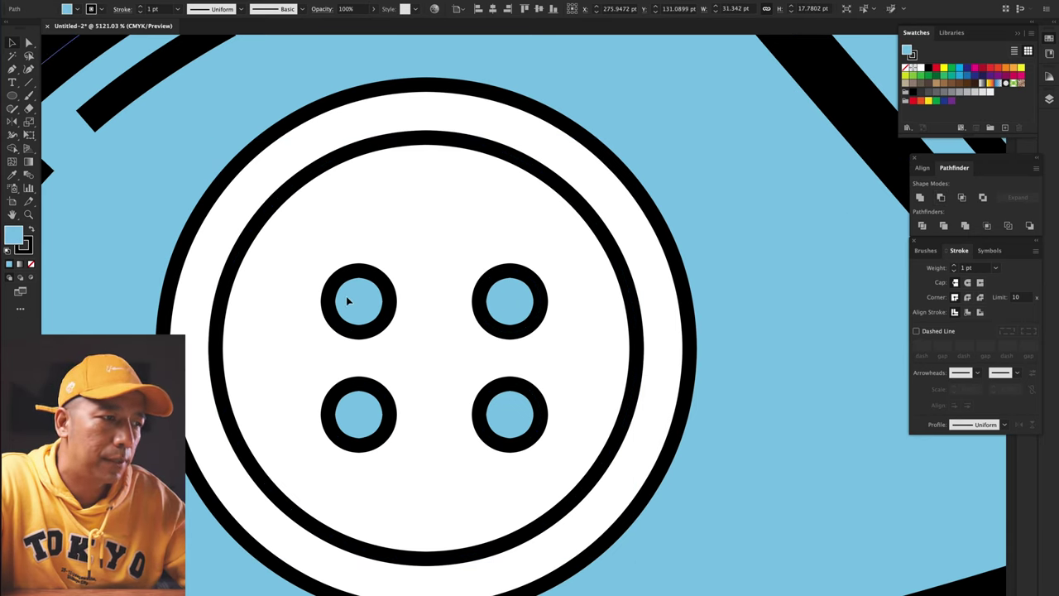
click(396, 242)
scroll(396, 242, down, 10)
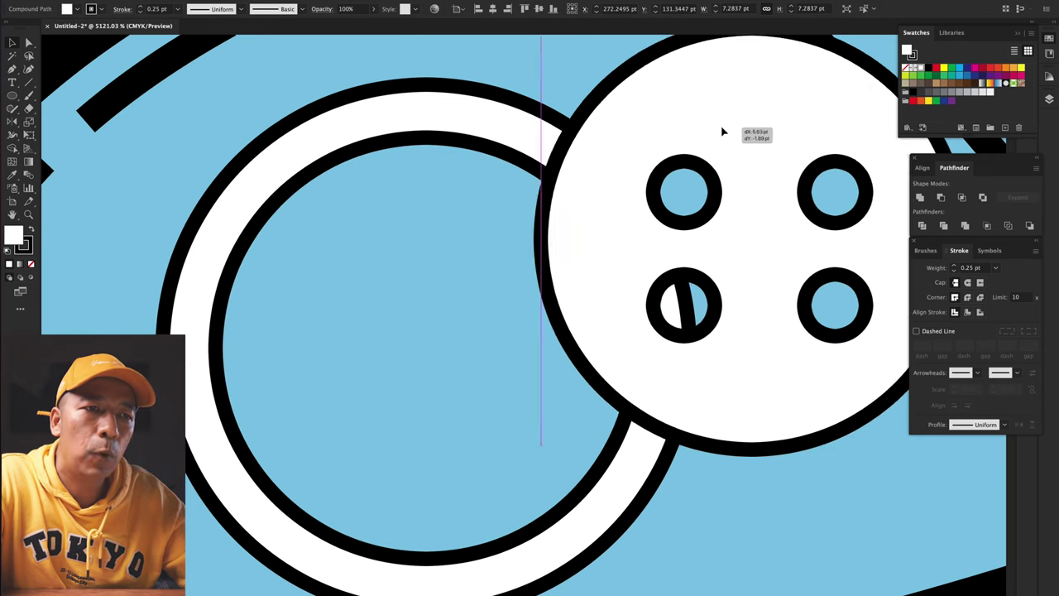
- Draw a diagonal thread line from the upper-left to the lower-right buttonhole with a 1 pt stroke, round cap and round join
drag(502, 329, 548, 364)
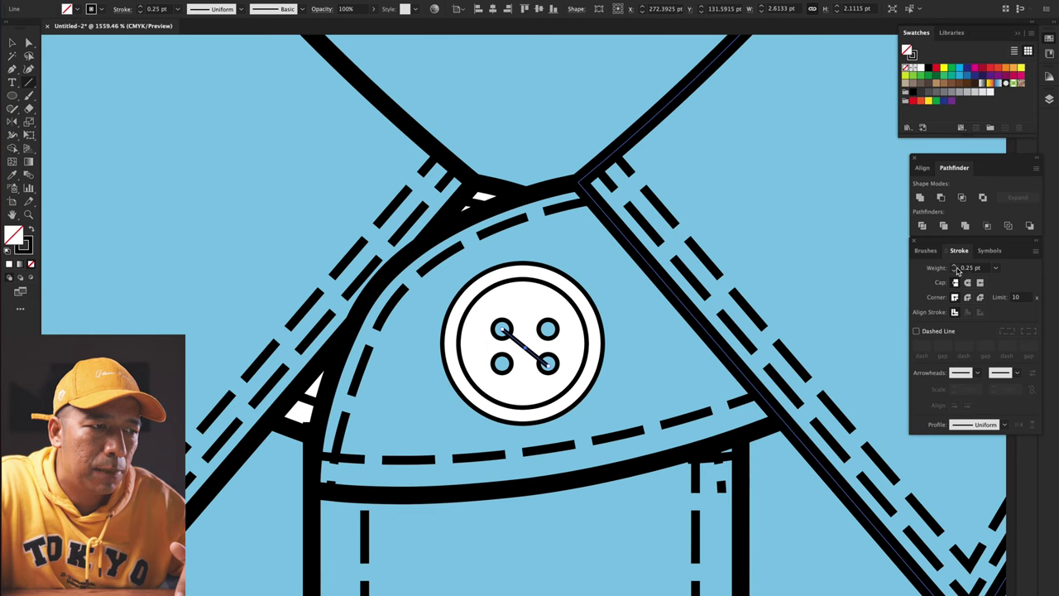
click(956, 267)
click(956, 268)
click(968, 283)
click(968, 297)
click(13, 43)
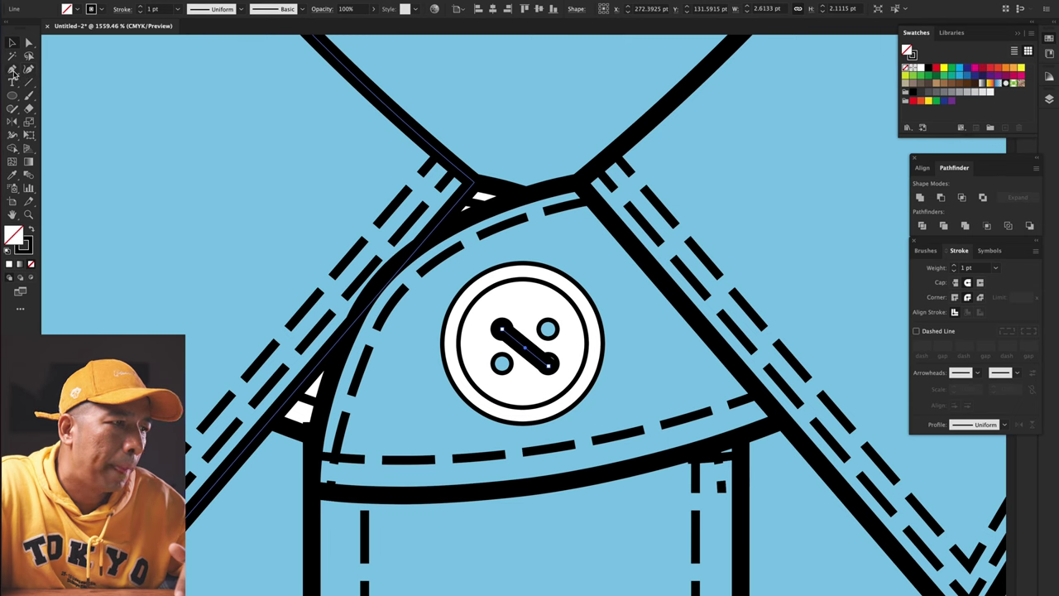
- Reflect a copy of the thread line across the vertical axis to form a cross
double_click(12, 121)
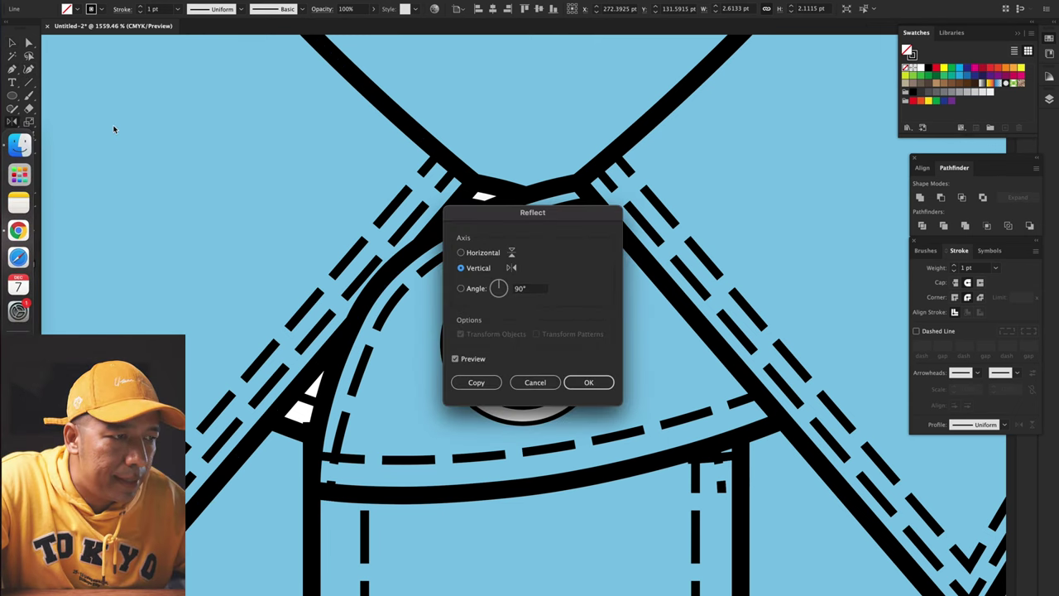
click(476, 383)
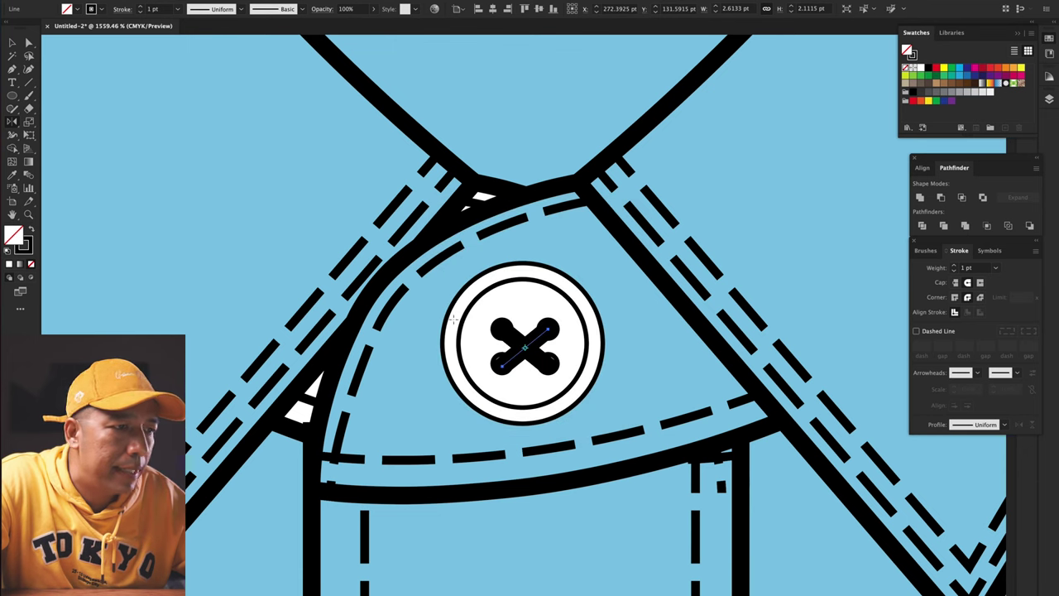
key(v)
- Group both button circles and the crossed thread lines into one button
click(502, 318)
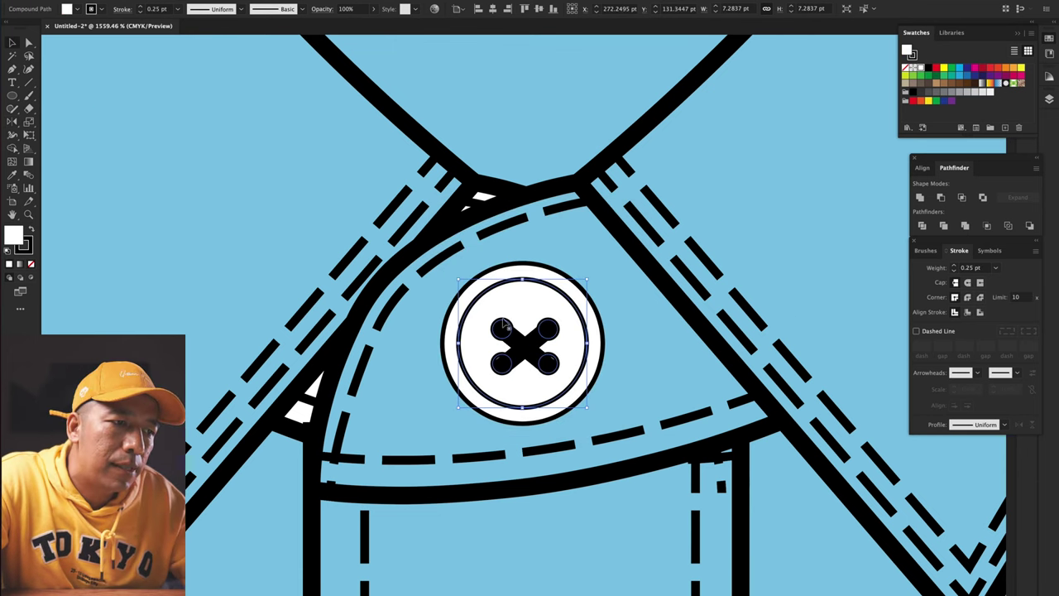
shift+click(508, 334)
shift+click(529, 303)
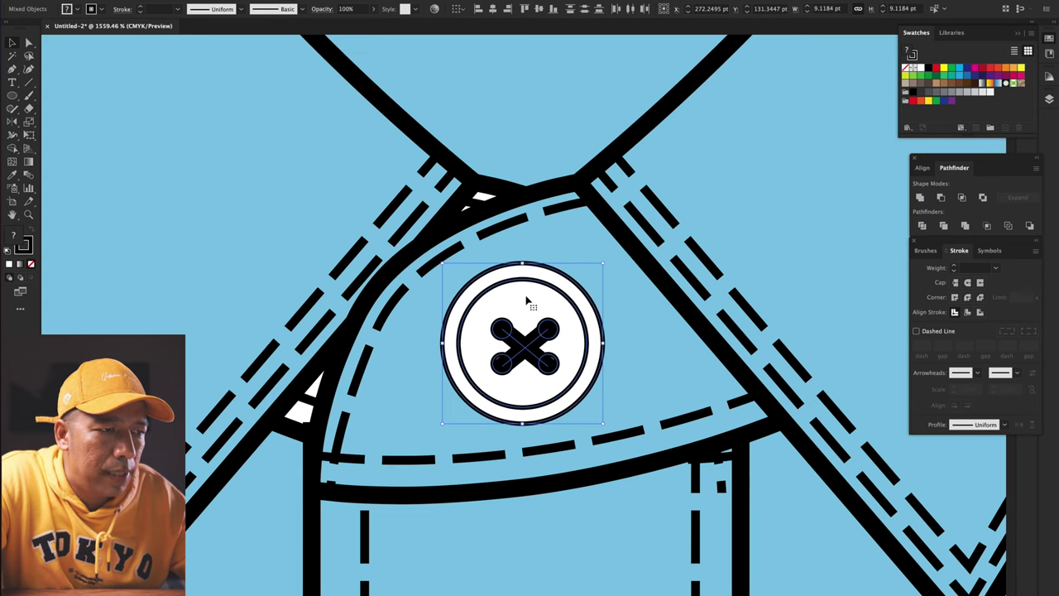
right_click(527, 302)
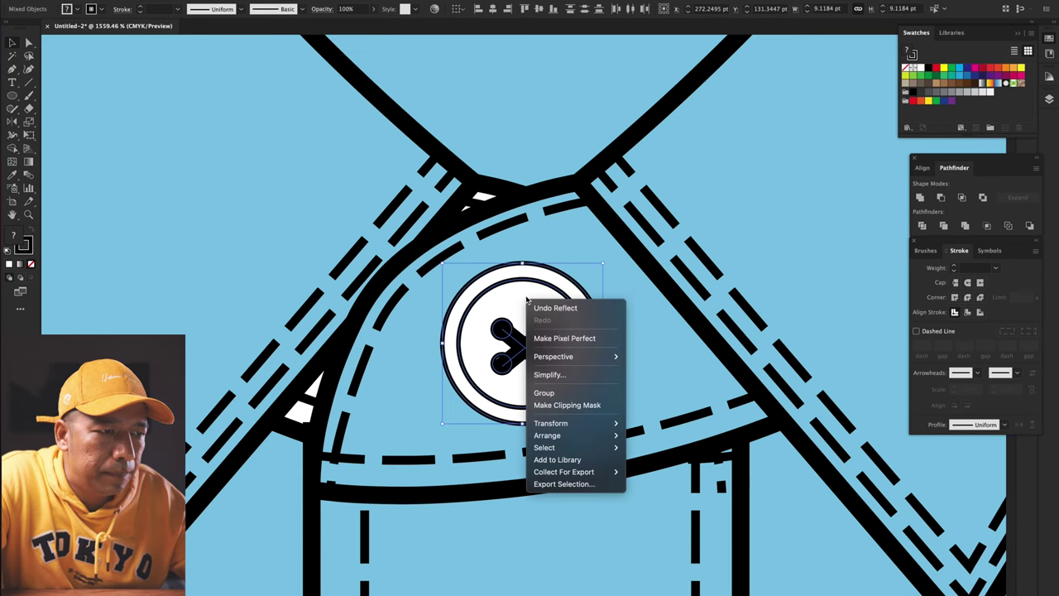
click(549, 392)
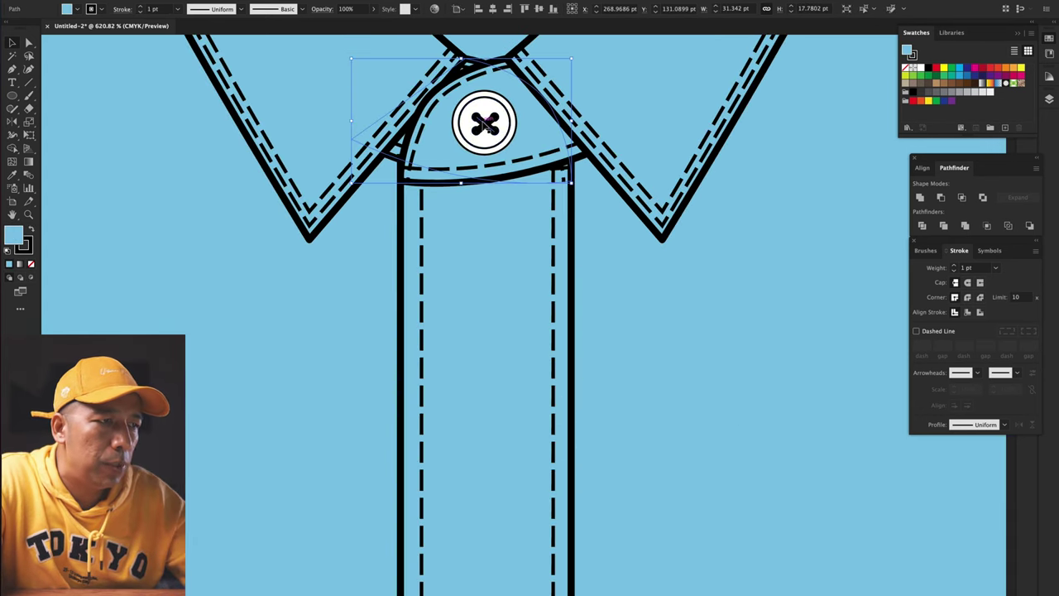
- Place a copy of the button straight below the collar stand on the placket, at a Y position of about 180.66 pt
click(485, 128)
drag(489, 134, 483, 223)
key(super+z)
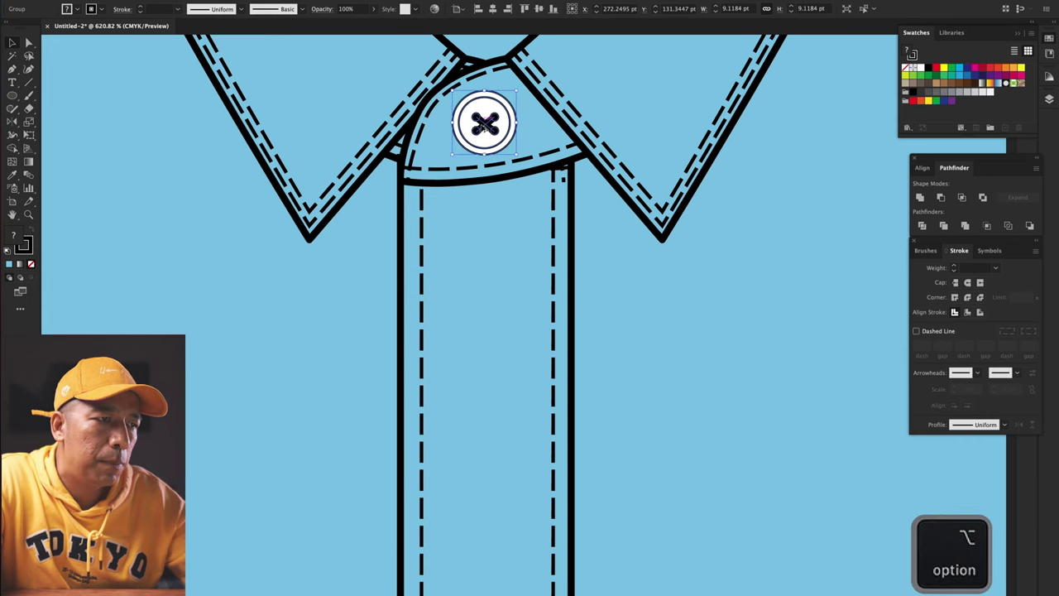
drag(494, 130, 494, 423)
scroll(624, 359, down, 5)
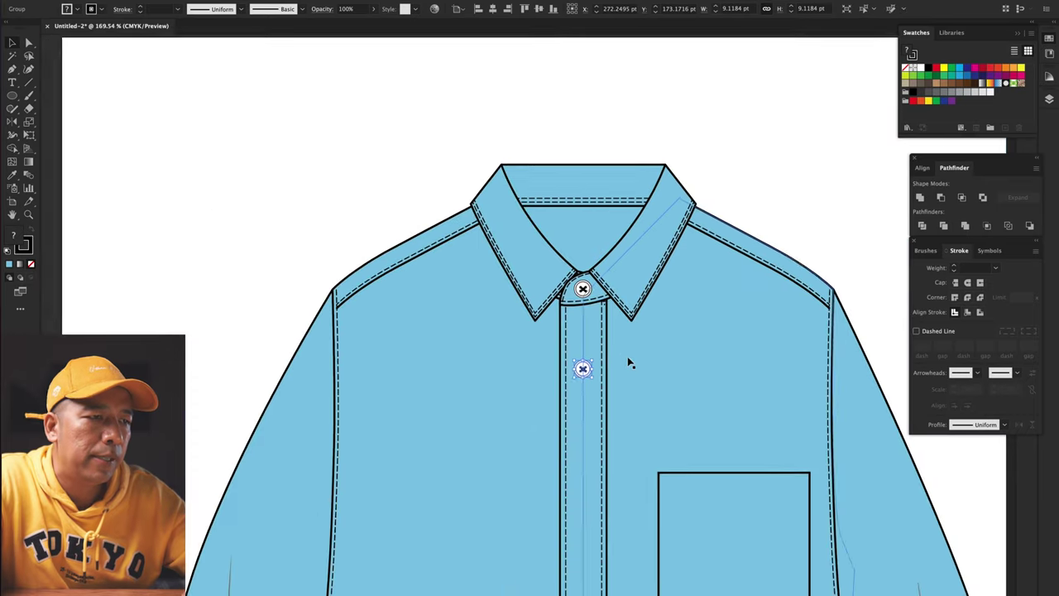
scroll(629, 357, down, 3)
scroll(632, 354, down, 4)
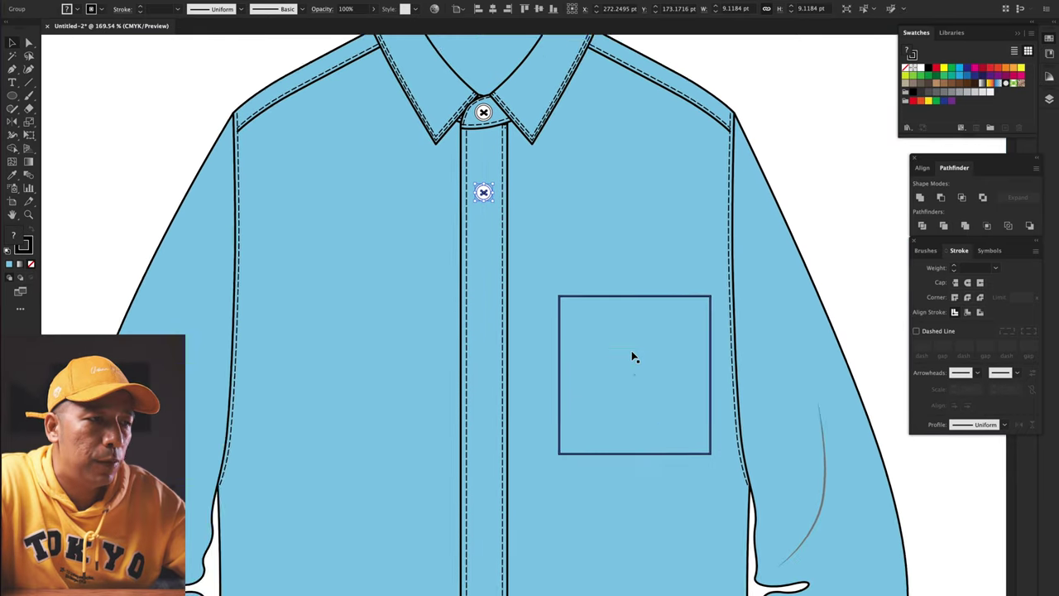
scroll(495, 196, down, 4)
drag(469, 165, 470, 174)
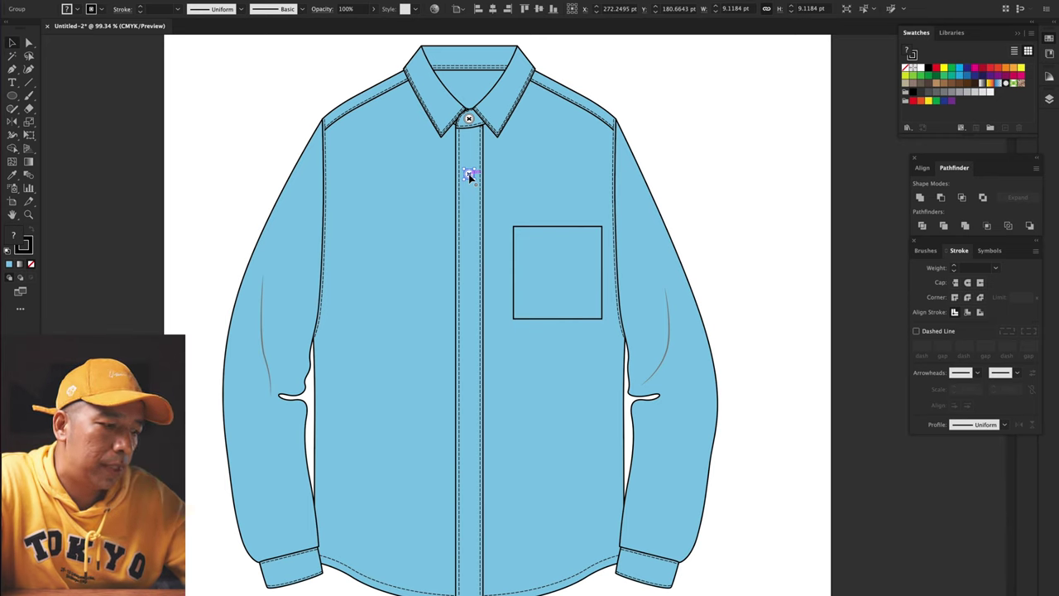
- Duplicate the placket button about 56 pt straight down and repeat the duplication to space buttons evenly along the placket
key(alt)
drag(469, 176, 468, 194)
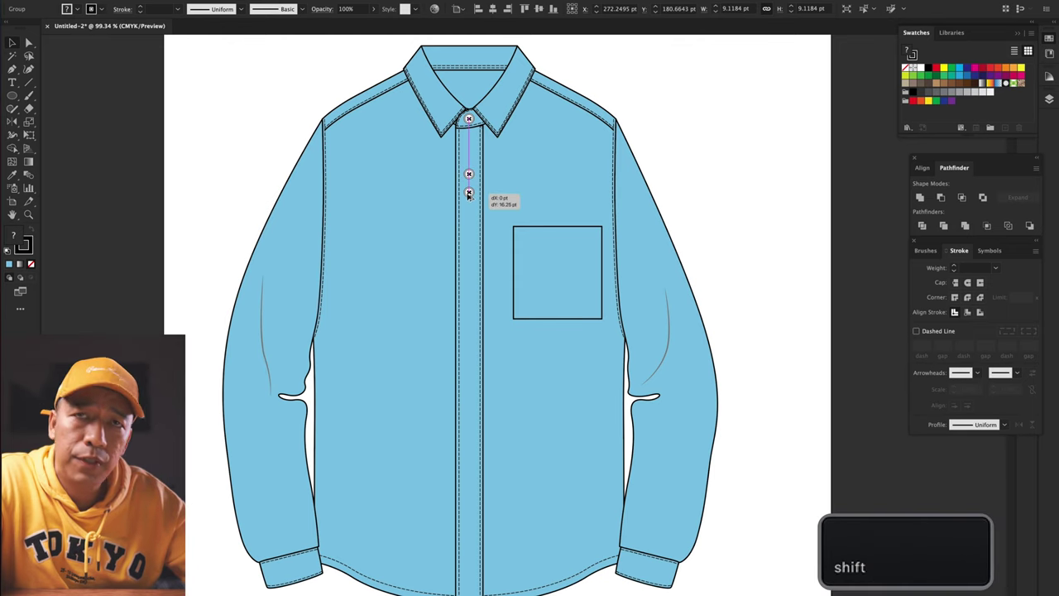
drag(468, 193, 468, 237)
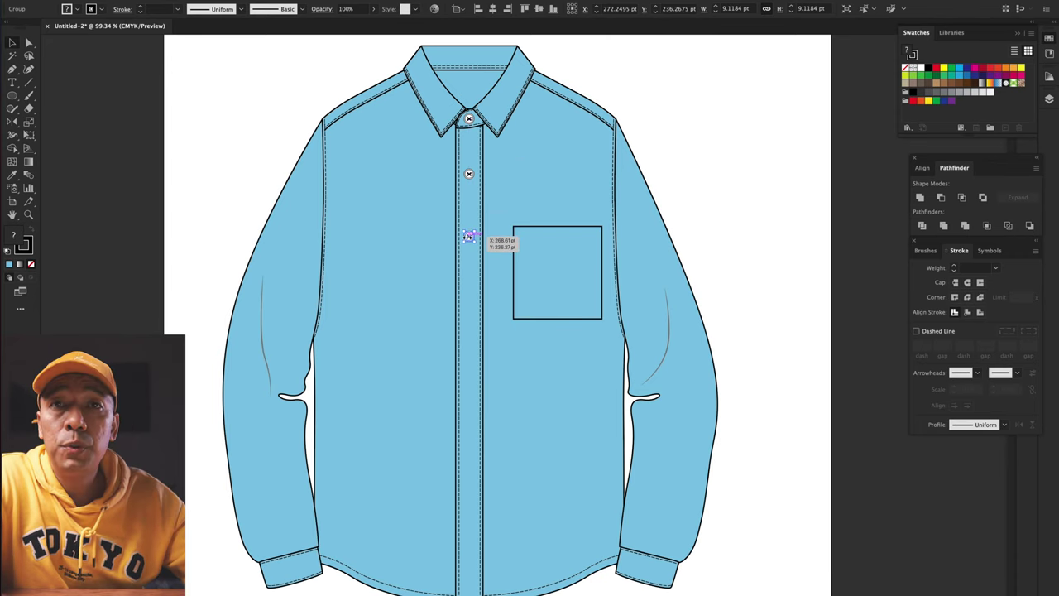
key(super+d)
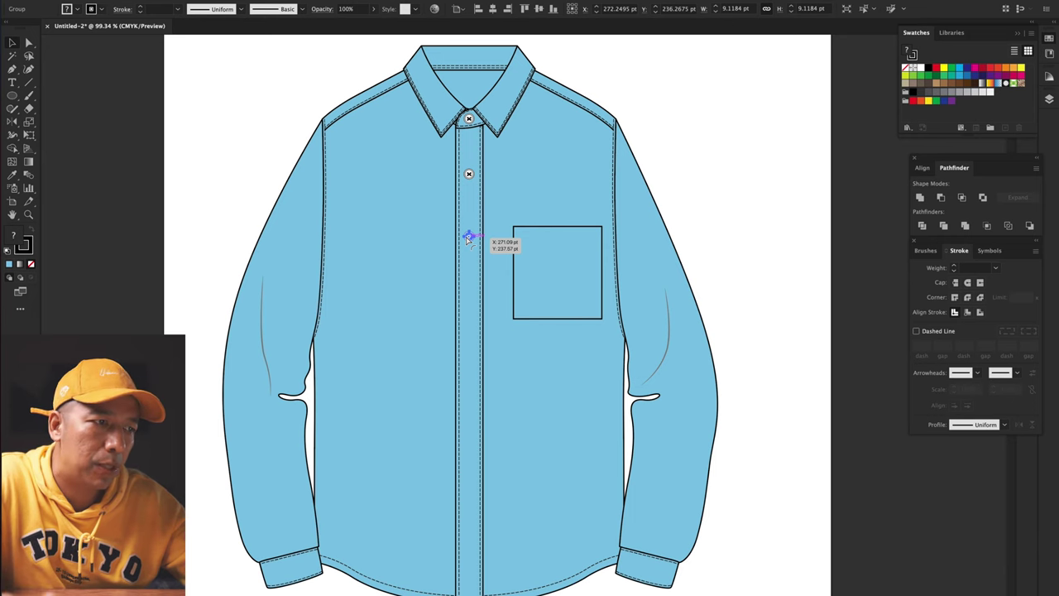
key(super+d)
key(super+d)
key(super+d)
key(super+d)
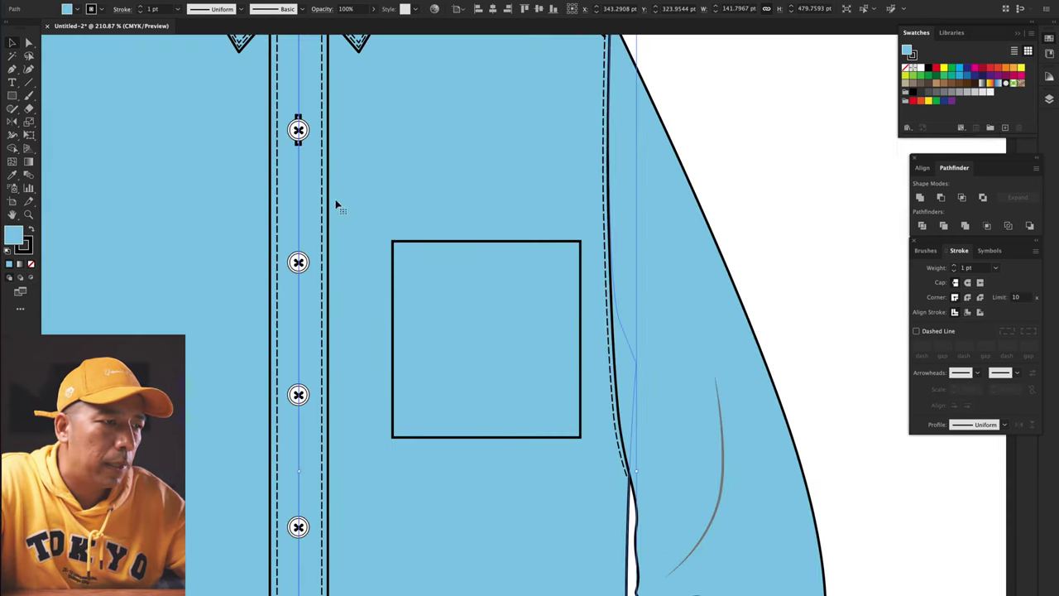
- Add an anchor point at the middle of the pocket's lower edge and pull it down about 11 pt to form a point
click(29, 43)
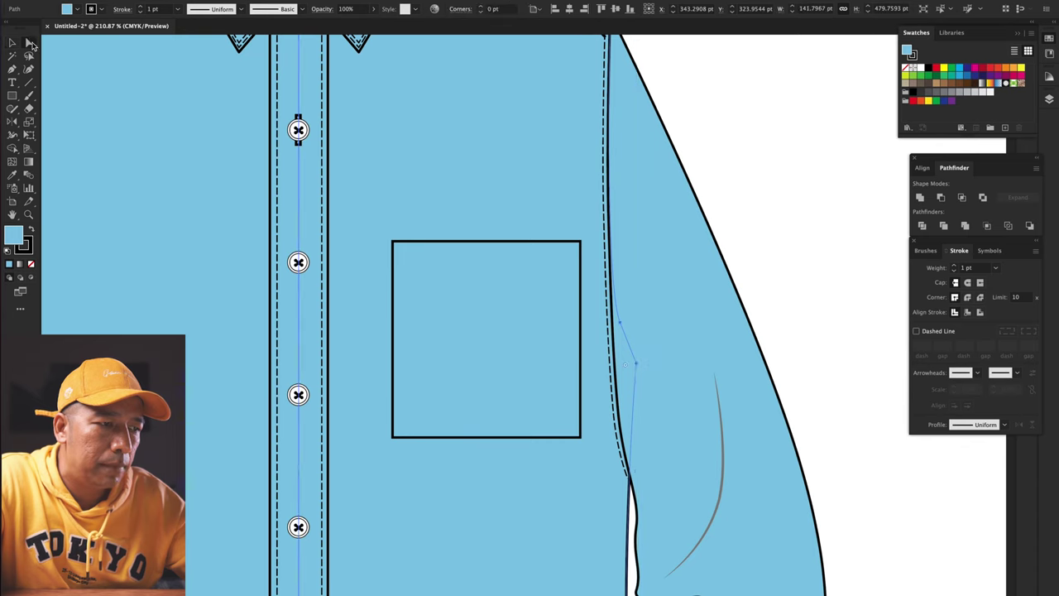
click(500, 437)
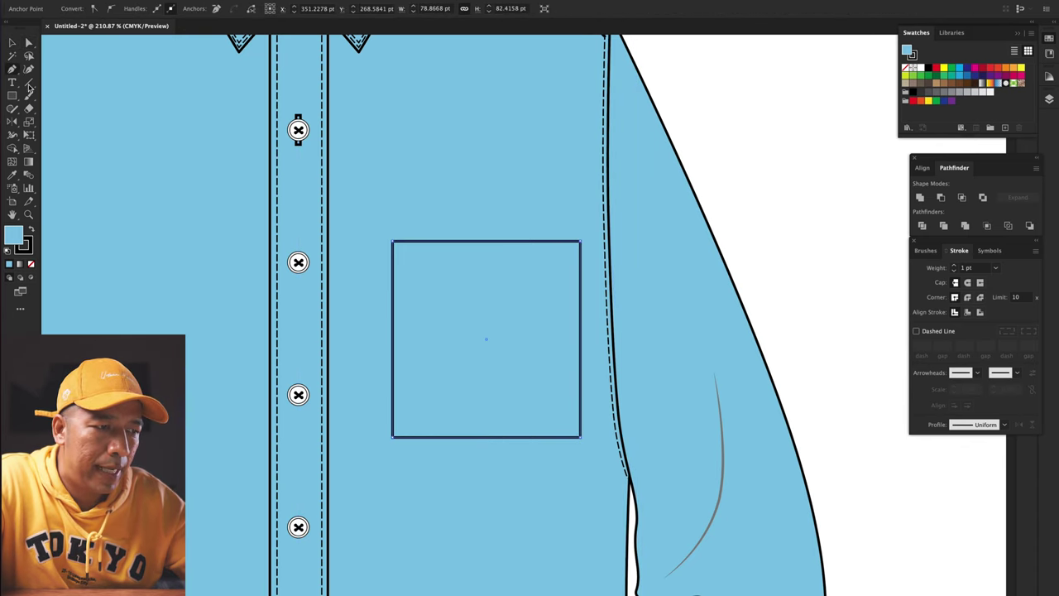
click(487, 438)
click(29, 44)
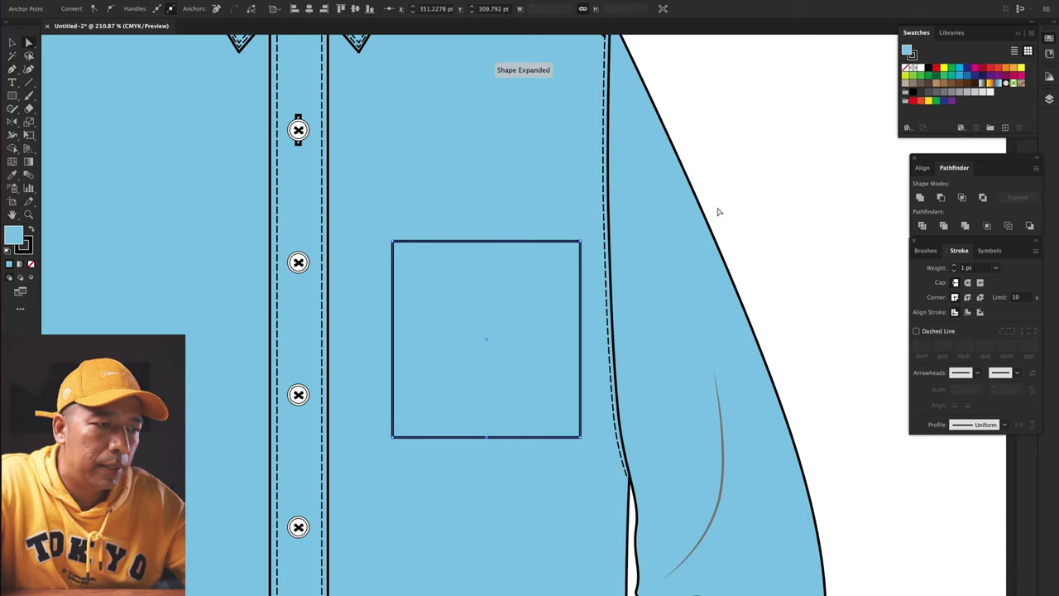
click(769, 142)
drag(488, 437, 489, 461)
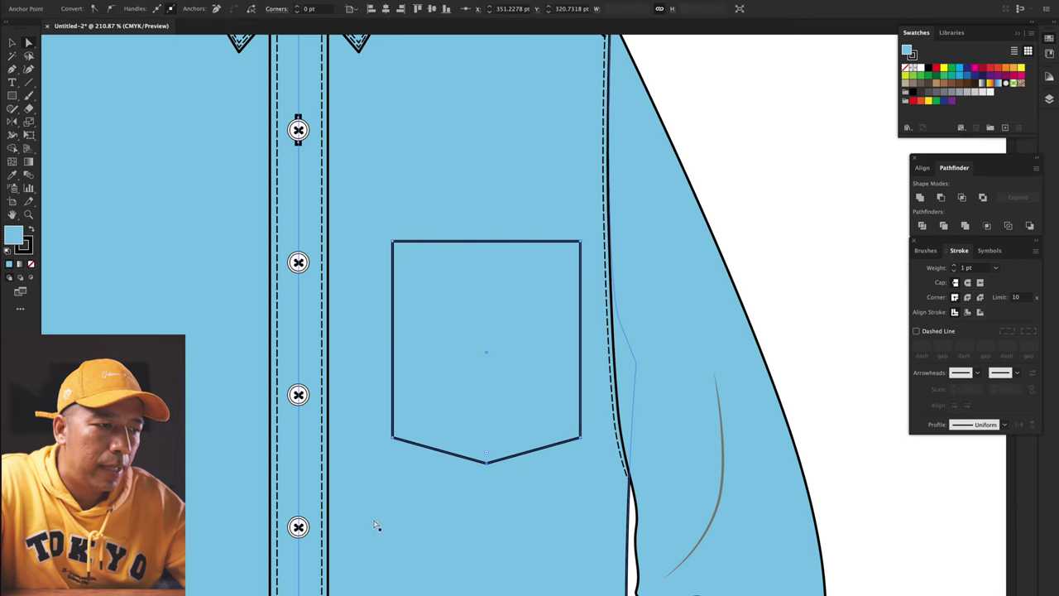
- Copy the pocket's side and lower edges in place and scale the copy inward to about 75.6 by 89.5 pt
click(393, 437)
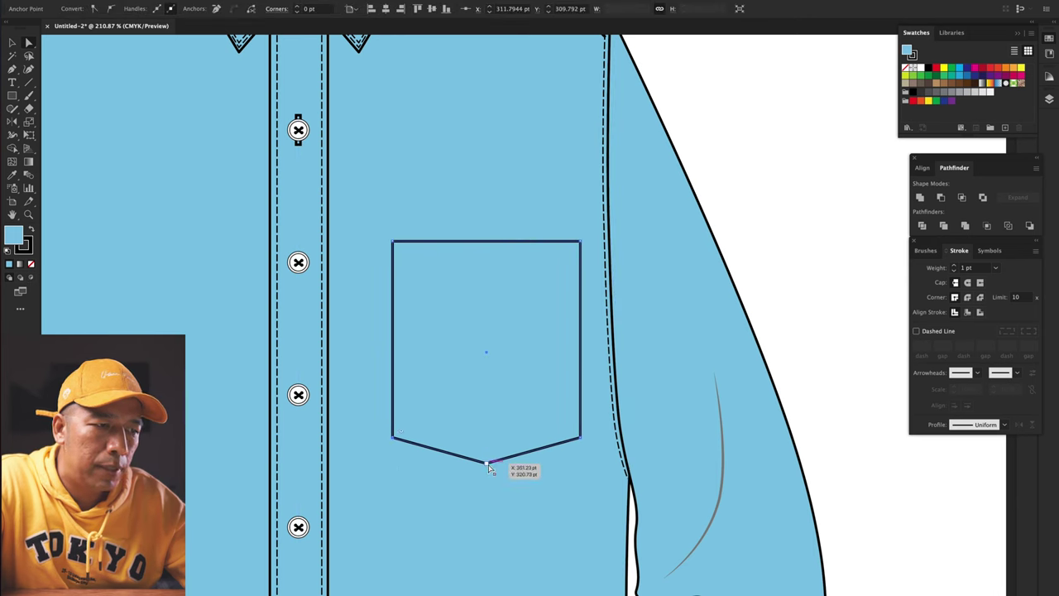
shift+click(486, 463)
key(super+c)
key(super+f)
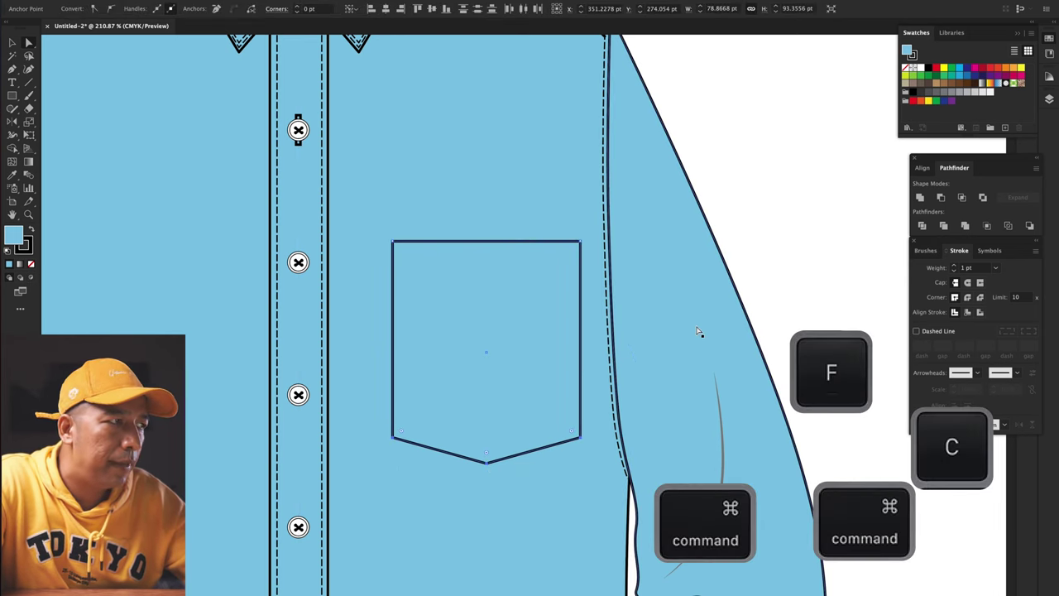
key(super+f)
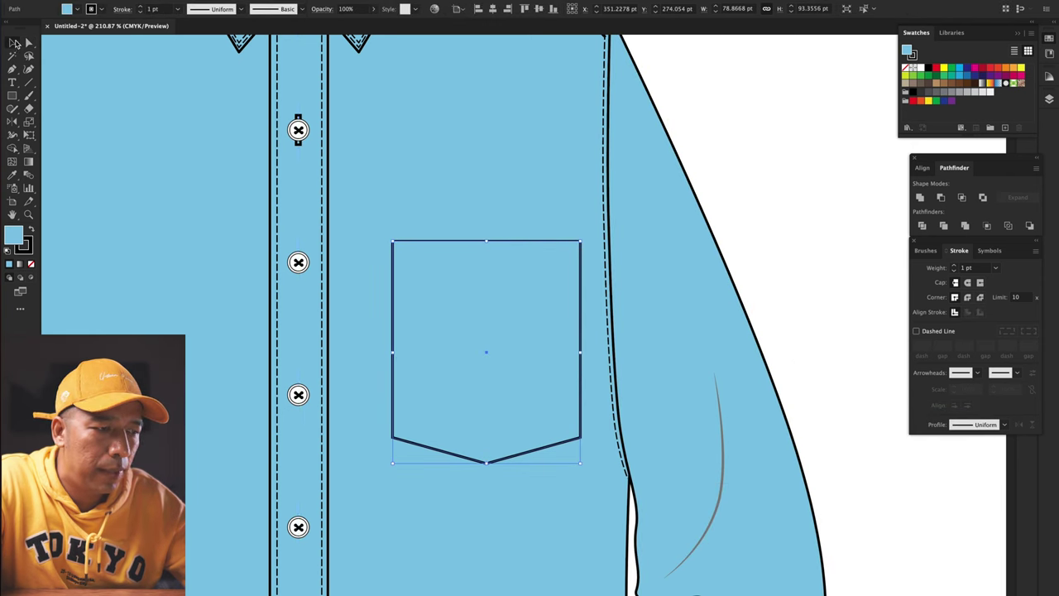
drag(580, 468, 576, 466)
- Match the inset pocket line to the armhole's dashed stitching and draw a horizontal stitch line about 78.9 pt long across the upper pocket
key(l)
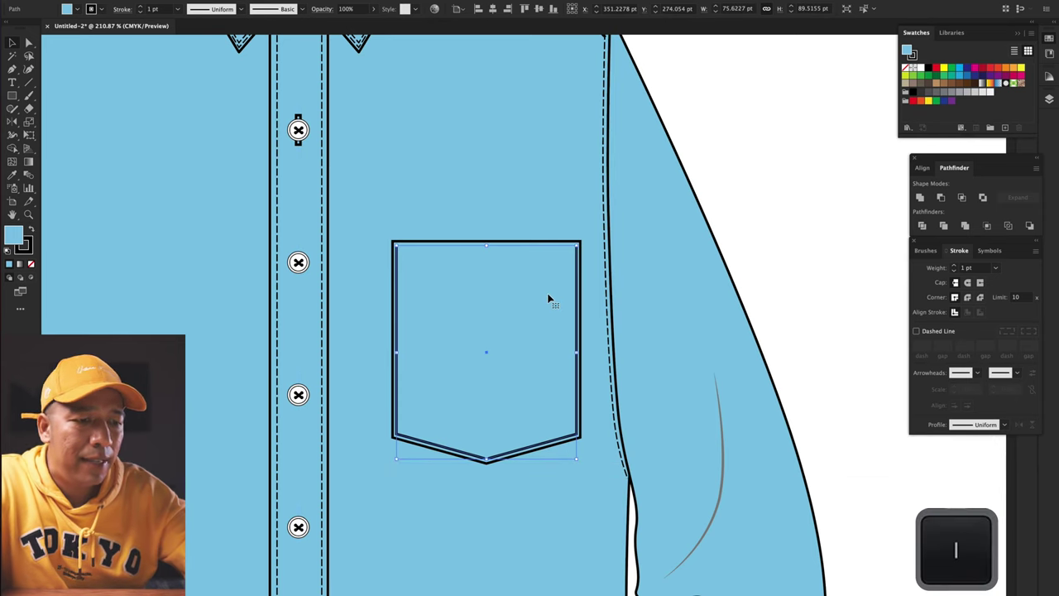
click(606, 183)
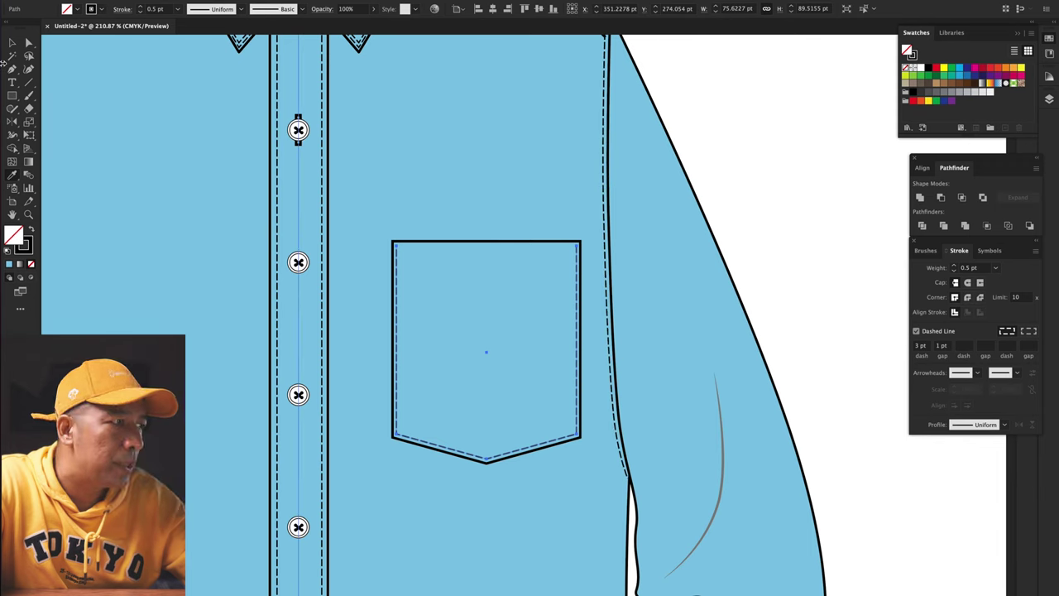
click(29, 87)
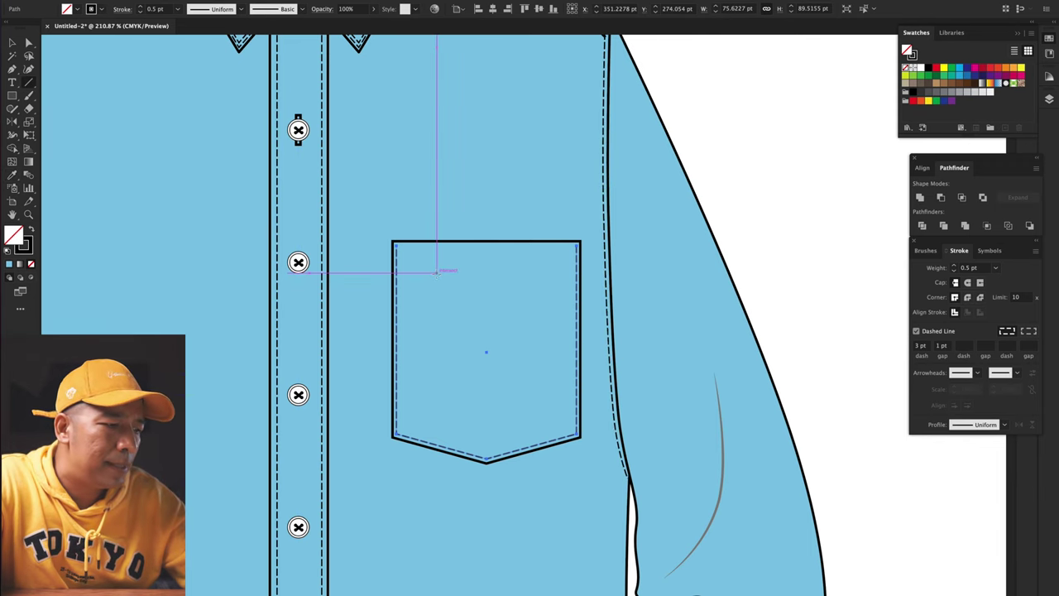
drag(397, 269, 581, 272)
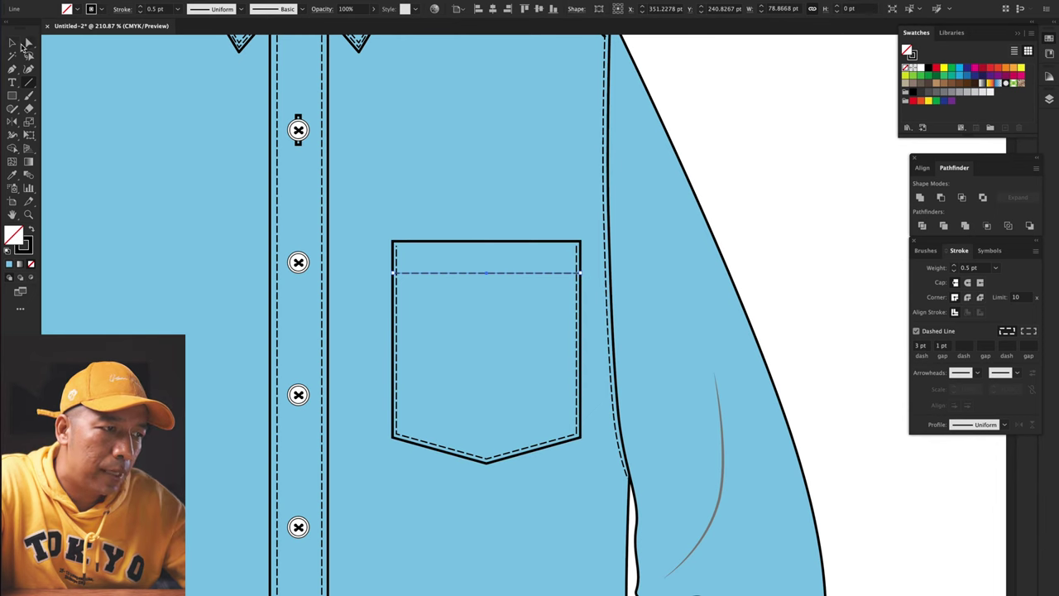
- Copy the pocket's dashed stitch outline in place and scale the copy inward to about 72.2 by 85.5 pt for double stitching
click(23, 46)
click(397, 380)
key(super+c)
key(super+f)
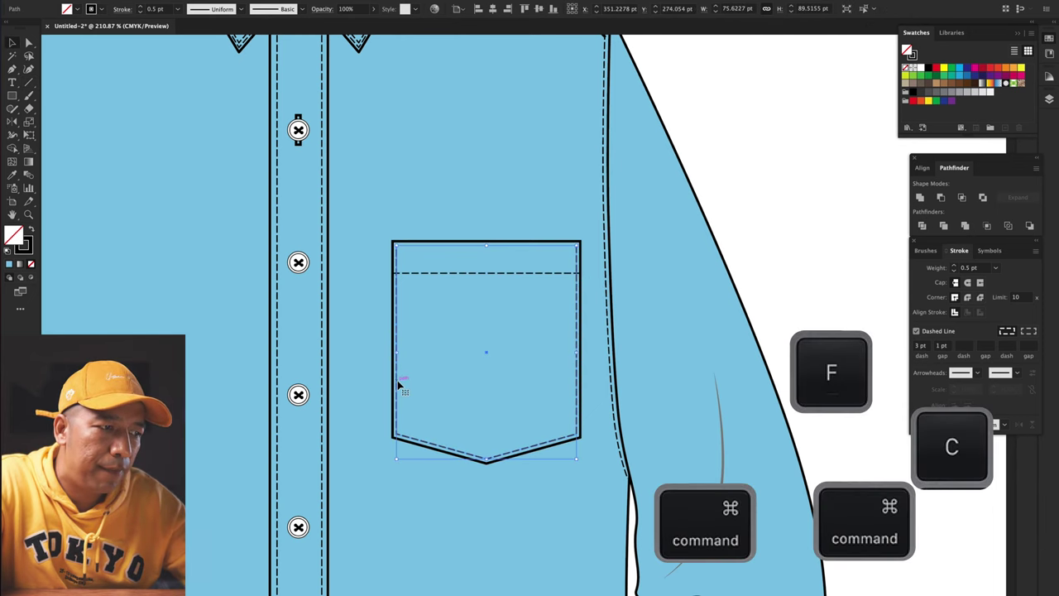
key(shift)
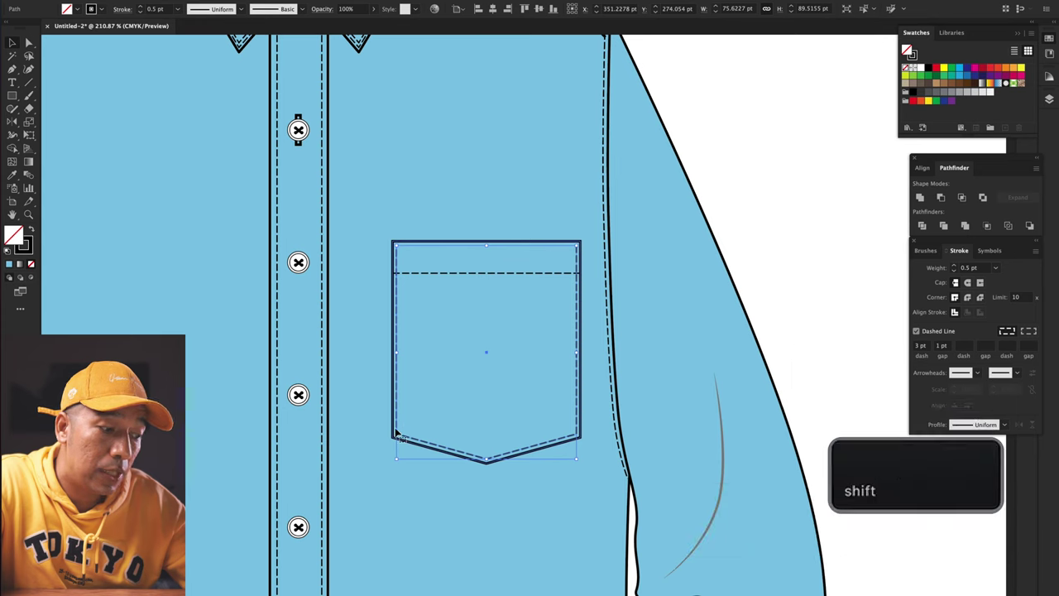
drag(395, 458, 401, 456)
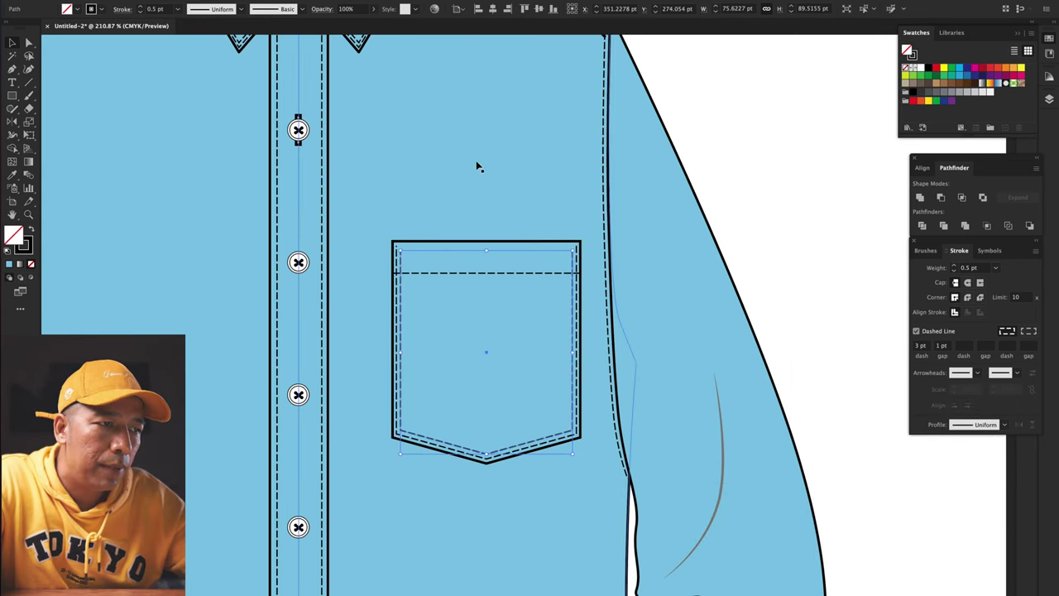
- Extend the upper ends of the inner pocket stitching up to the level of the outer stitch line's ends
scroll(480, 267, up, 2)
scroll(487, 270, up, 2)
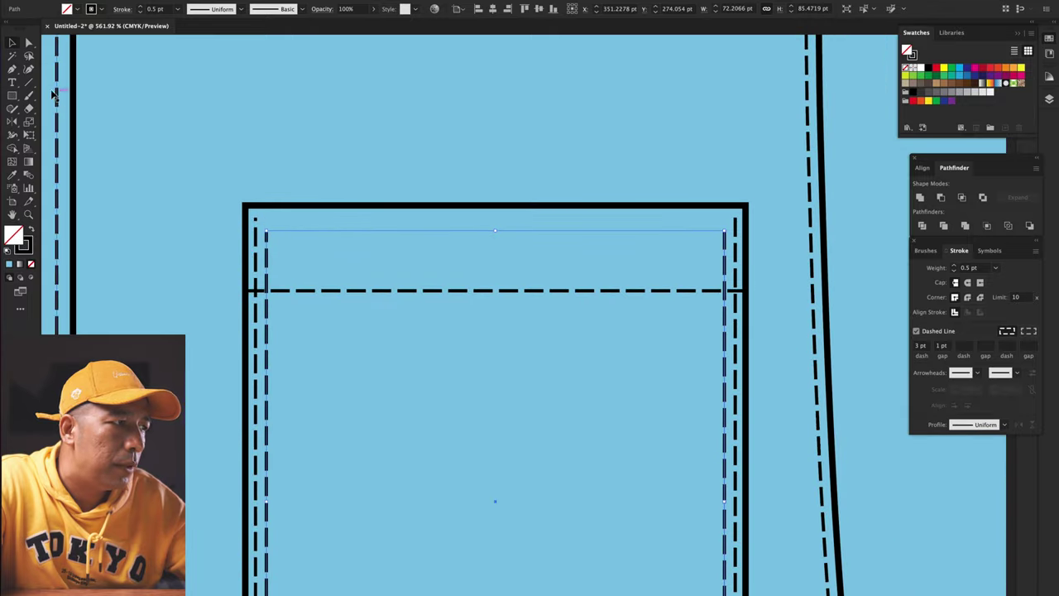
click(28, 43)
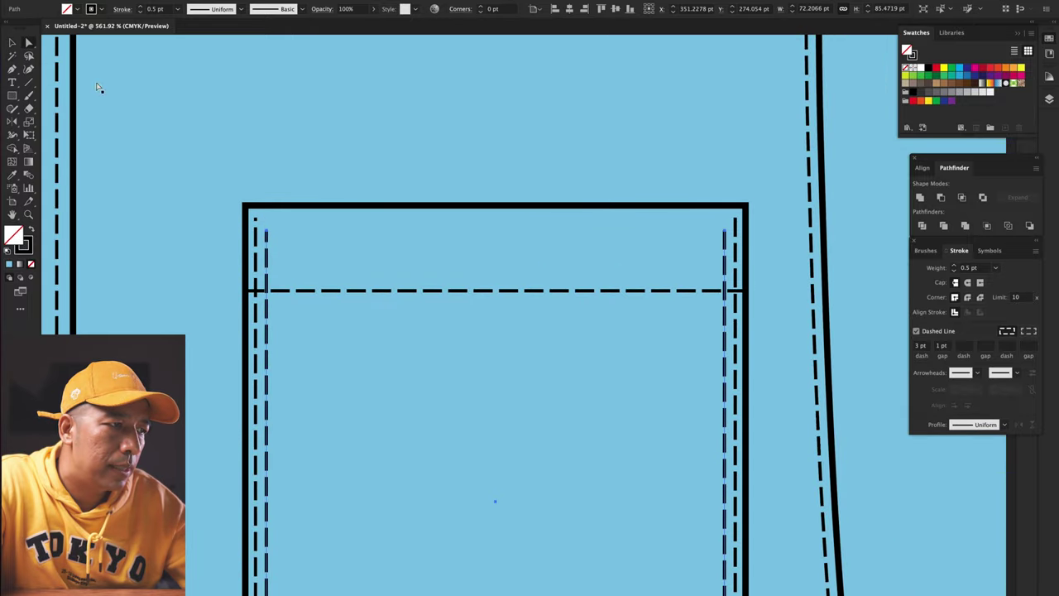
click(297, 241)
drag(271, 236, 268, 219)
key(backslash)
click(727, 237)
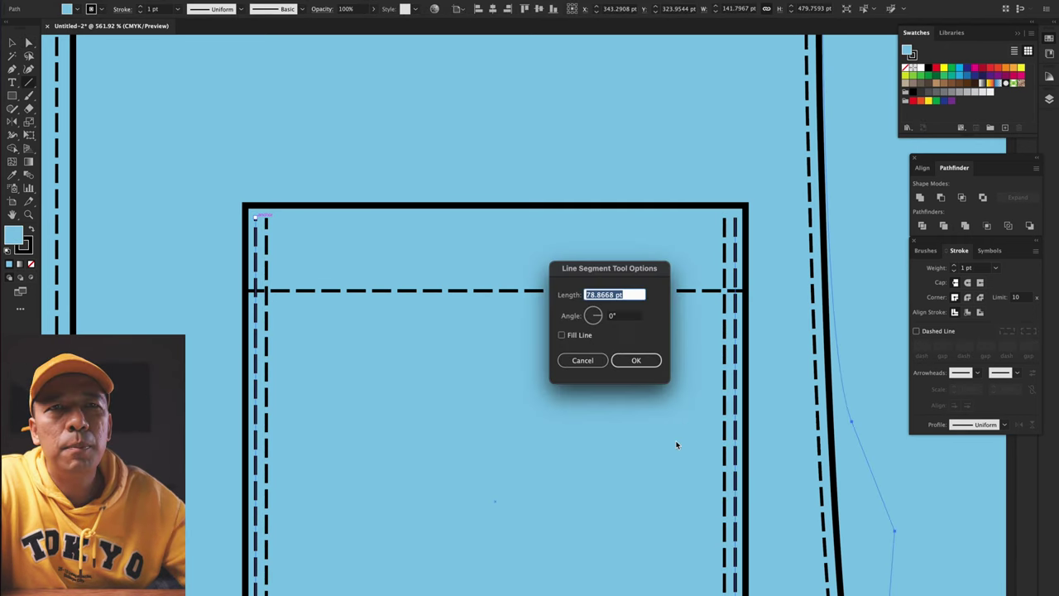
click(582, 360)
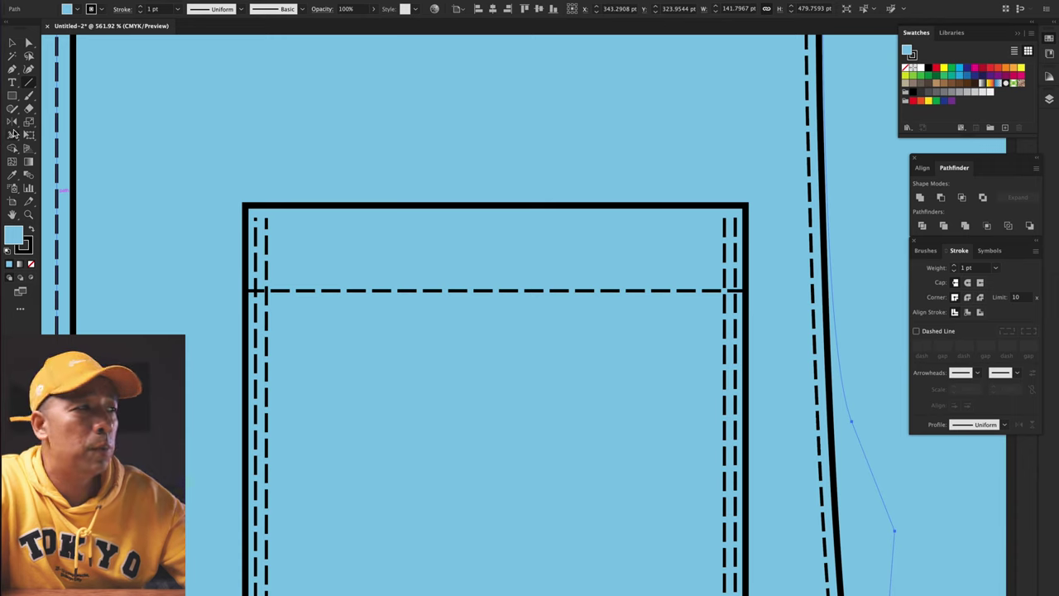
- Add a row of capital Vs as 12 pt Myriad Pro text above the pocket
click(12, 82)
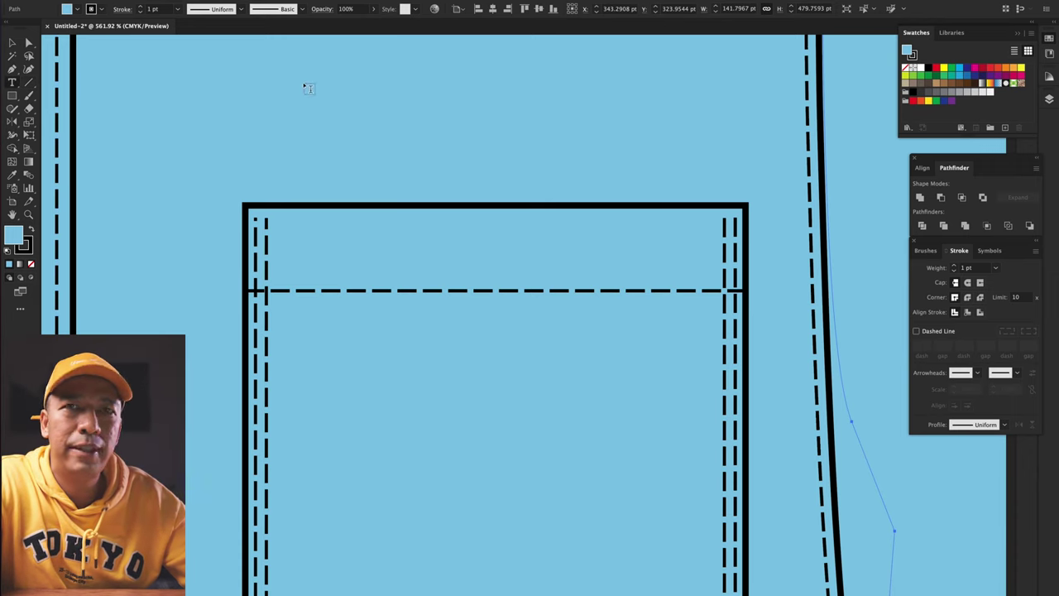
click(365, 106)
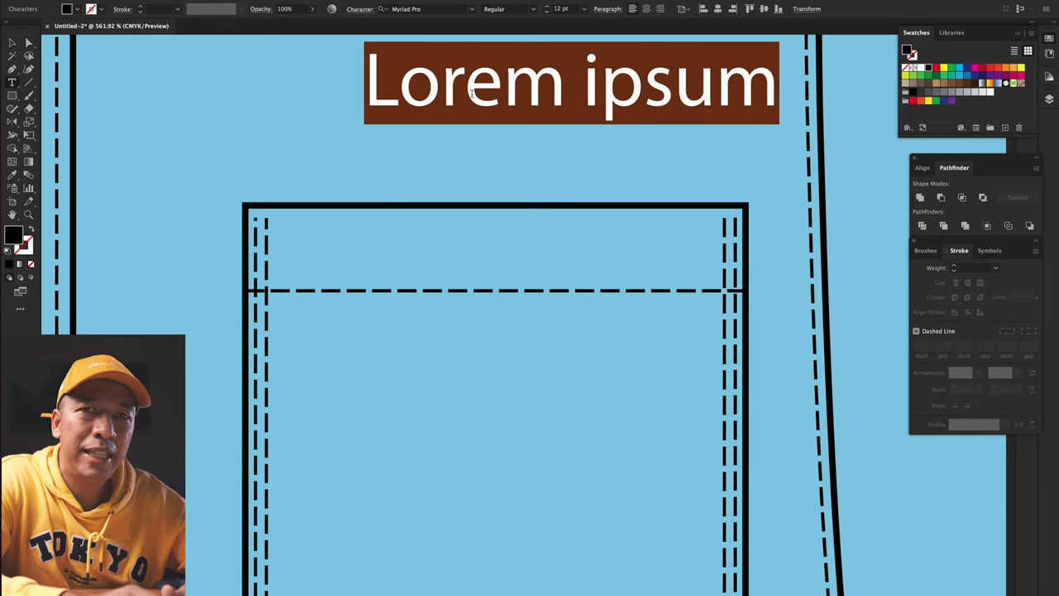
text(VVVVVVVVVVVVV)
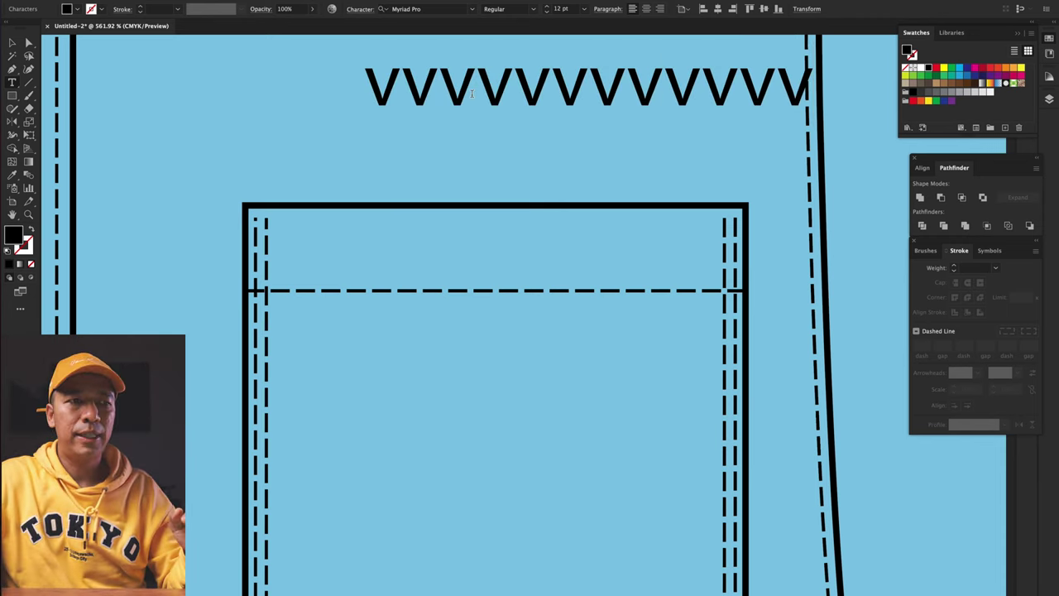
- Tighten the tracking of the V text until the letters join into a zigzag, and squeeze it to a much narrower width
click(12, 42)
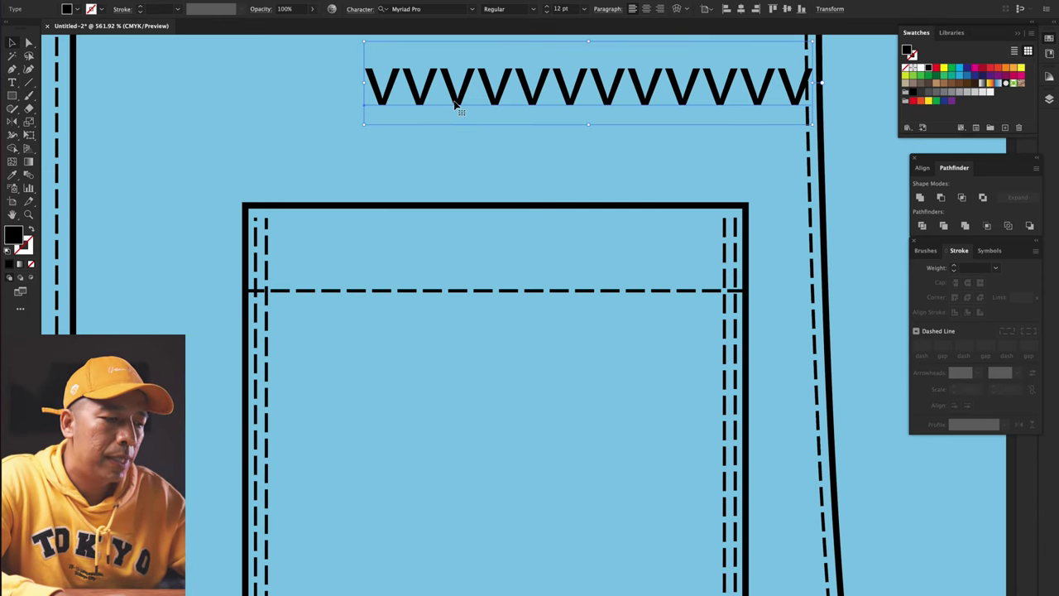
key(Left)
key(Right)
key(alt+Left)
key(alt+Left)
key(alt+Left)
key(alt+Left)
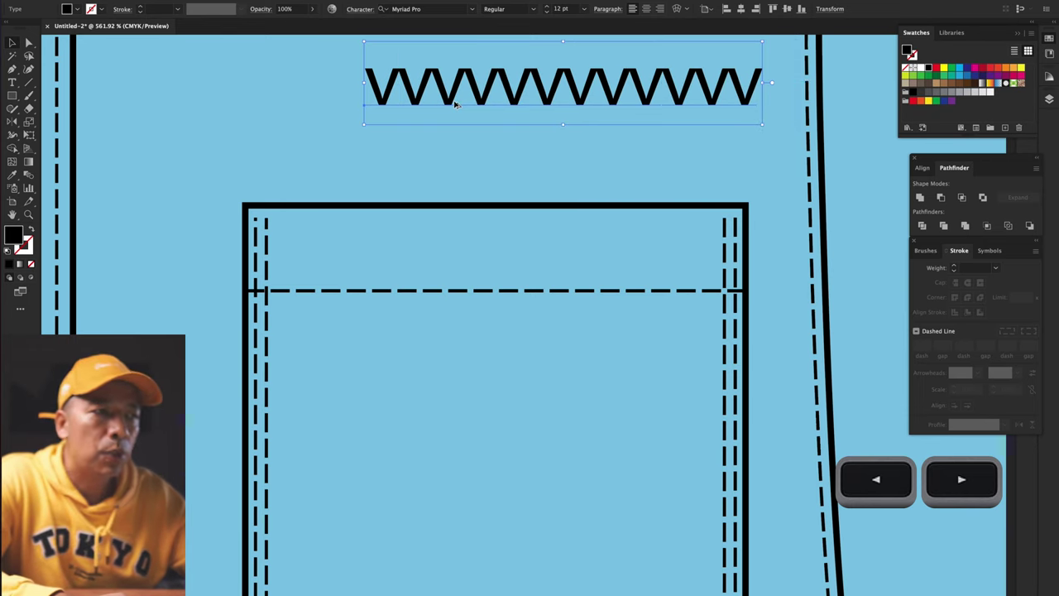
key(alt+Left)
key(alt+Left)
key(alt+Left)
key(alt+Left)
key(alt+Left)
key(alt+Left)
key(alt+Left)
key(alt+Left)
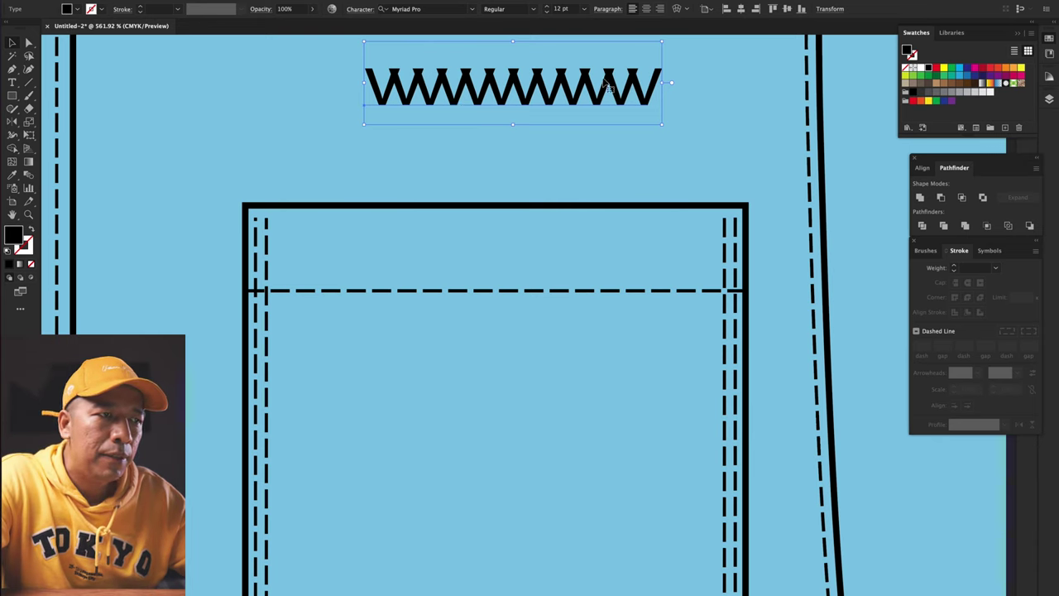
drag(663, 82, 418, 86)
- Lengthen the zigzag text with more letters and scale it down to a small bar-tack stitch
double_click(395, 97)
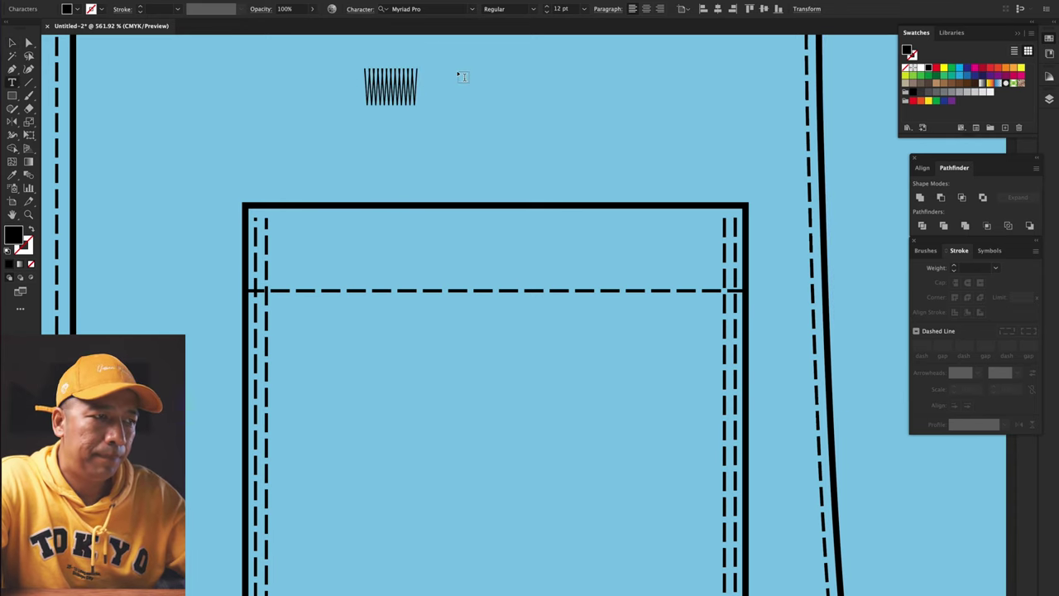
text(WWWWWWW)
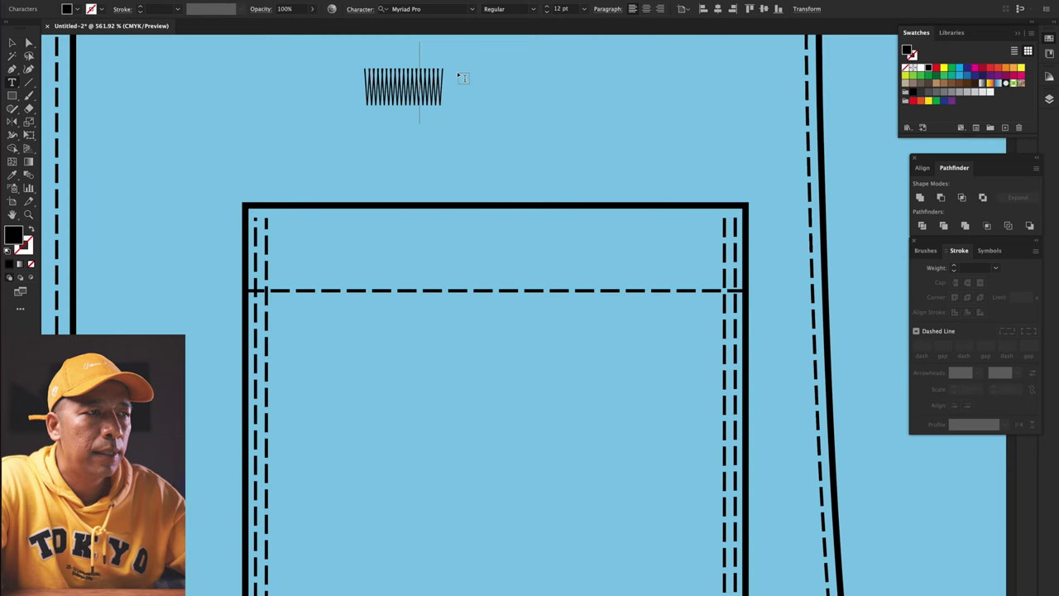
text(WWWWW)
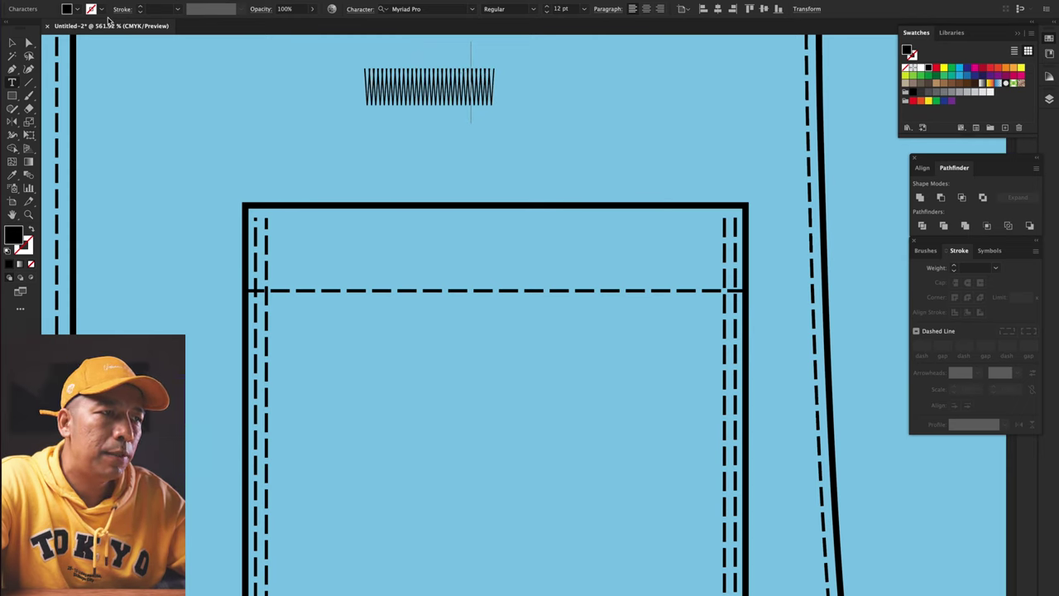
click(28, 43)
drag(496, 41, 390, 113)
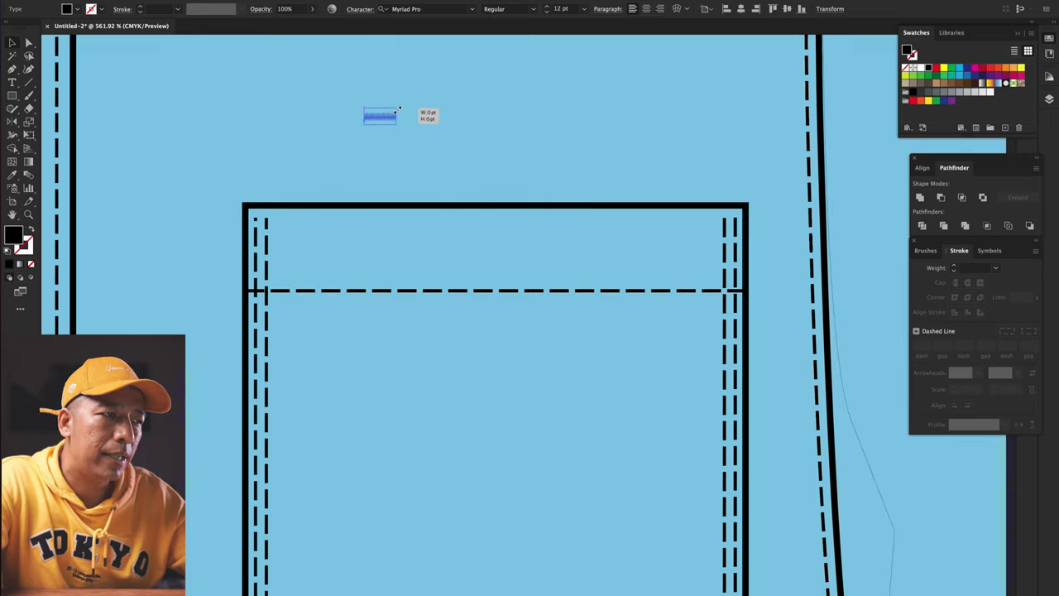
- Draw a curved fold line with the Pen tool from beside the placket's lowest button up to the chest opposite the pocket
click(13, 72)
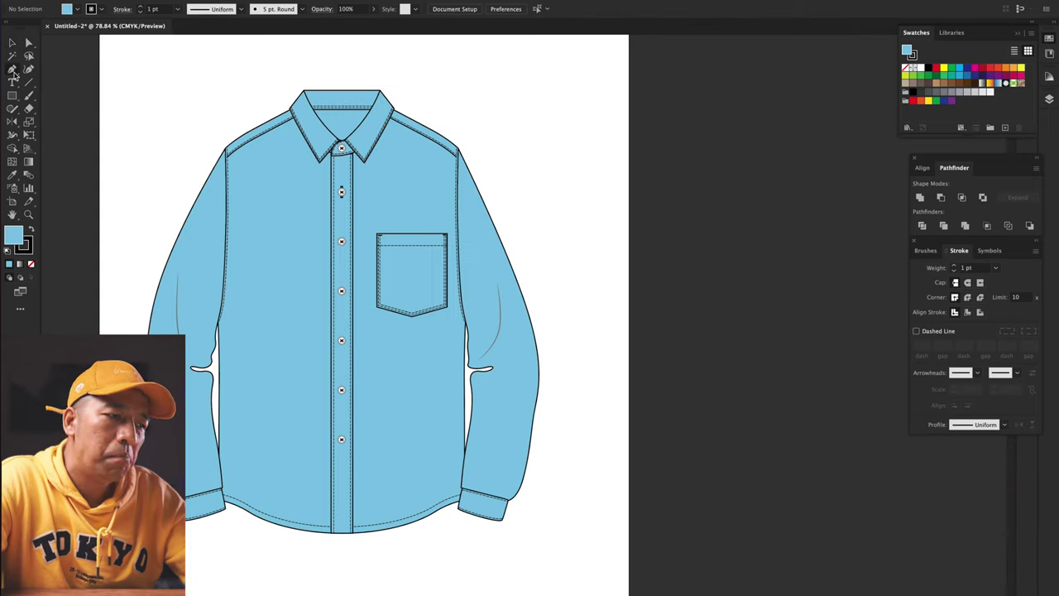
click(13, 71)
click(387, 446)
drag(303, 378, 266, 280)
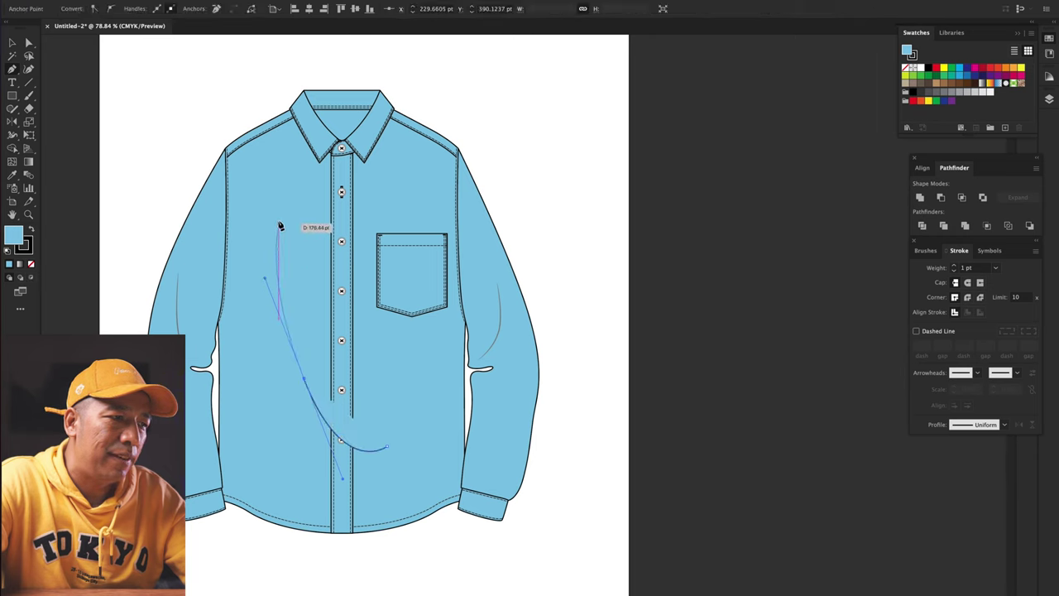
click(289, 197)
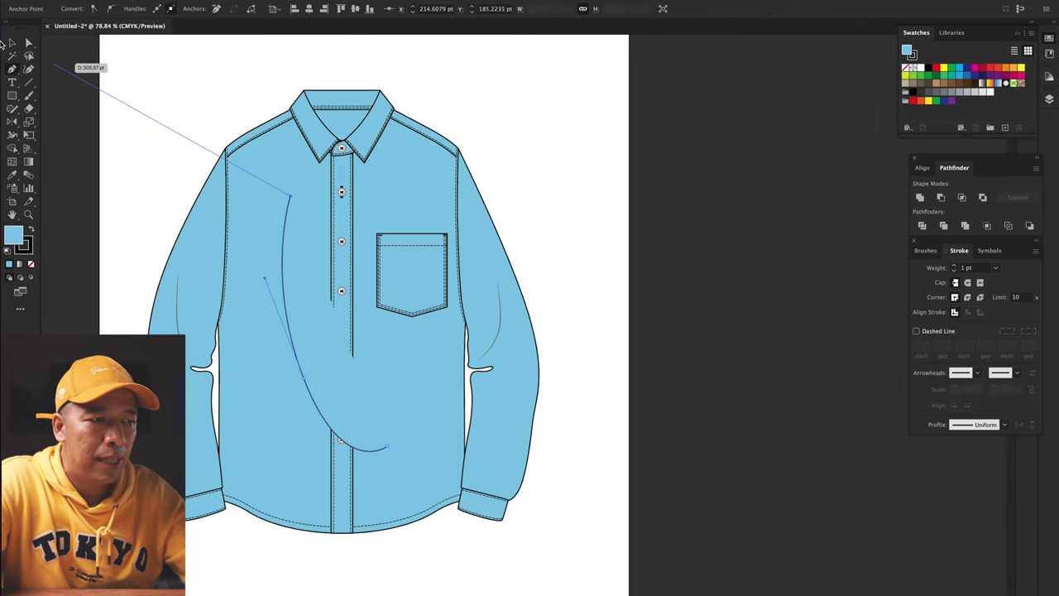
click(12, 43)
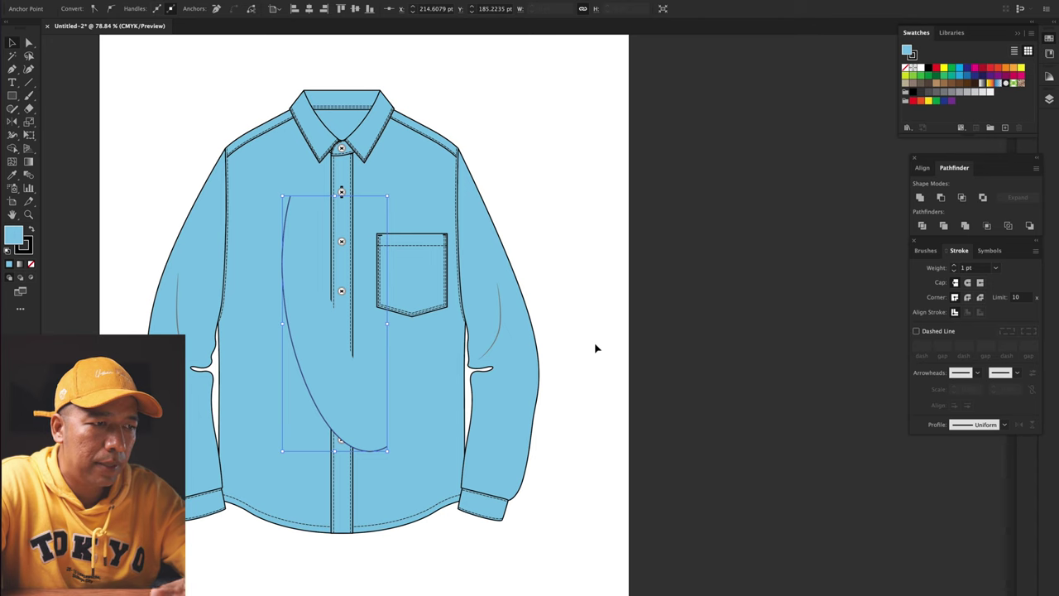
- Give the body fold line the sleeve fold's grey 1 pt stroke style and a width profile tapered at both ends
key(p)
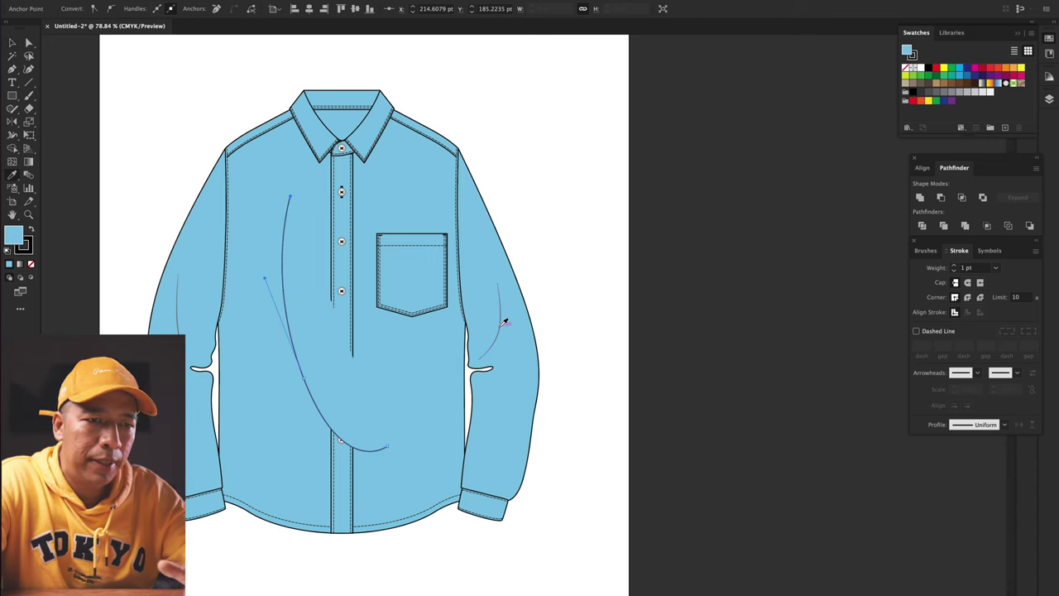
click(501, 325)
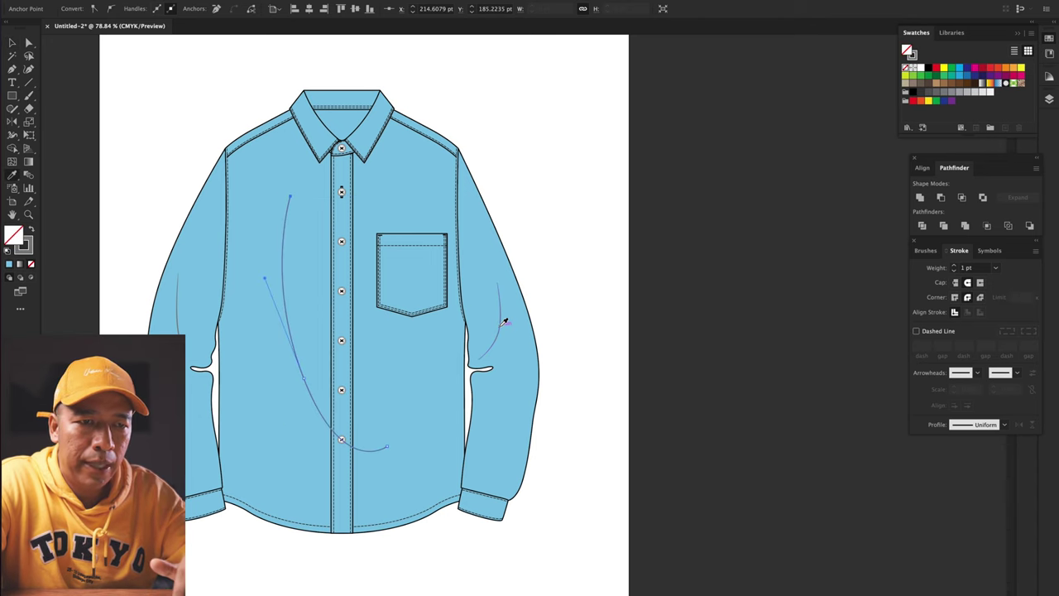
click(1002, 426)
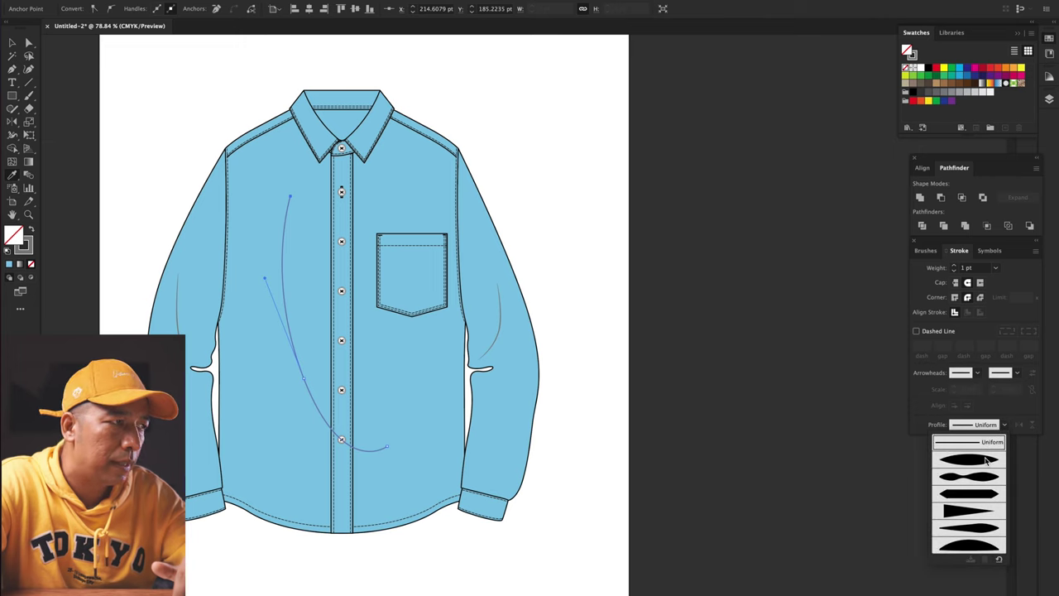
click(969, 459)
click(12, 43)
click(185, 285)
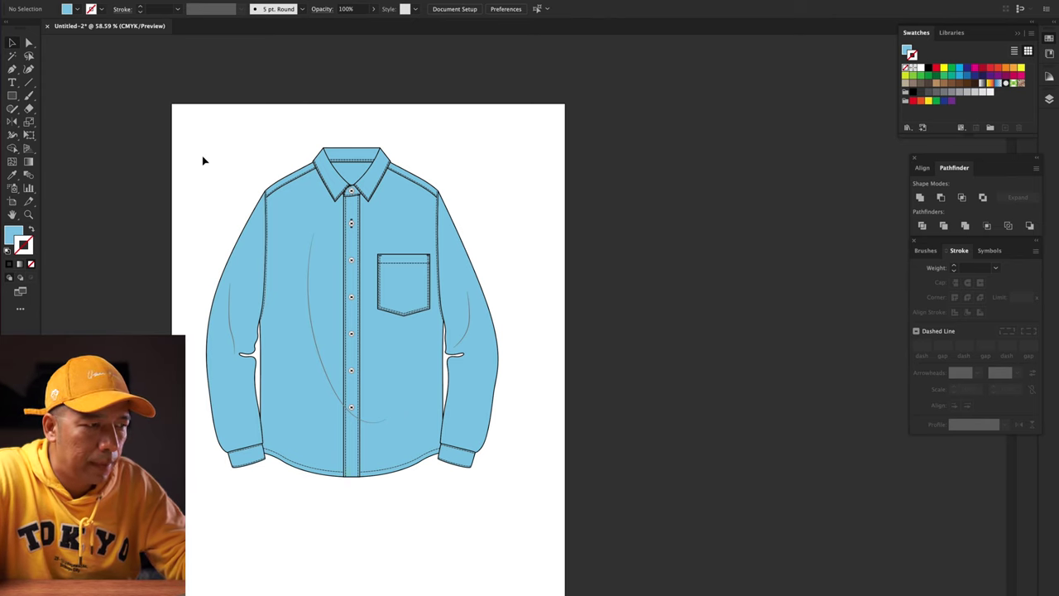
- Duplicate the whole shirt beside the artboard, centring the copy at about X 765.4 pt, Y 378.5 pt
key(ctrl+a)
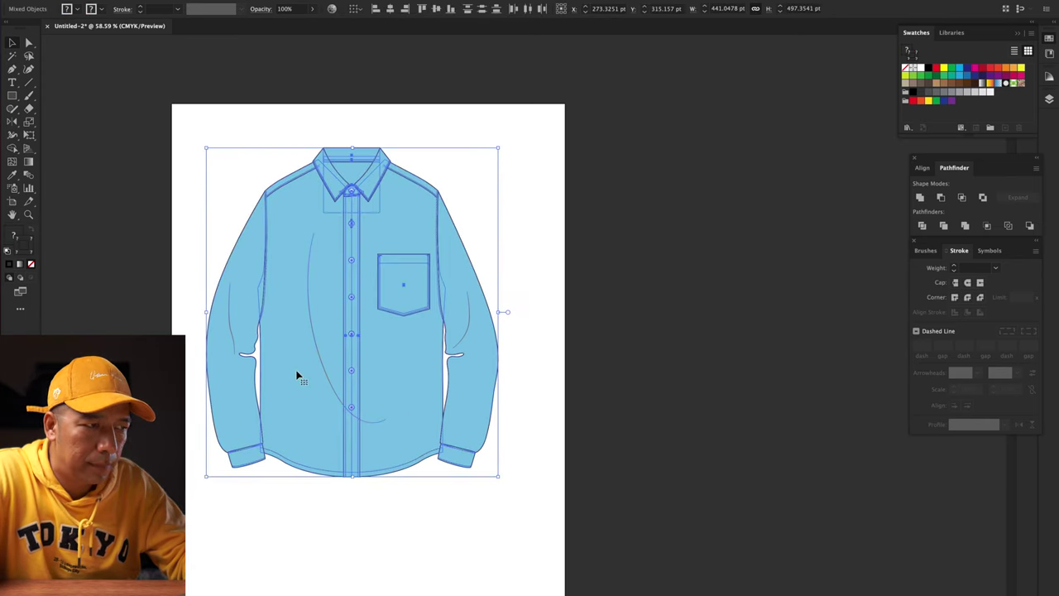
drag(441, 404, 624, 408)
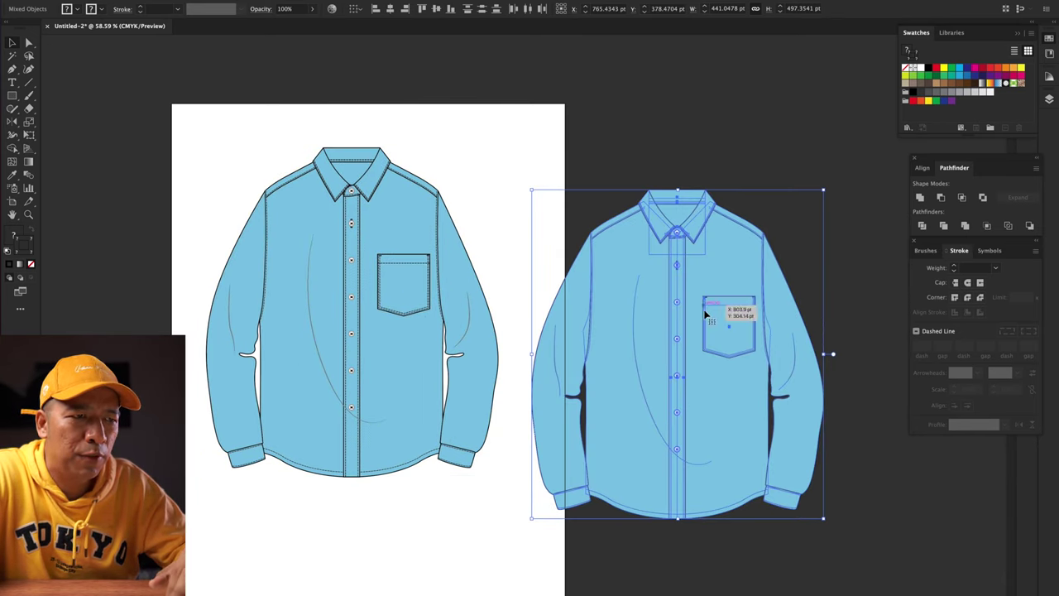
scroll(702, 315, up, 5)
scroll(703, 315, right, 4)
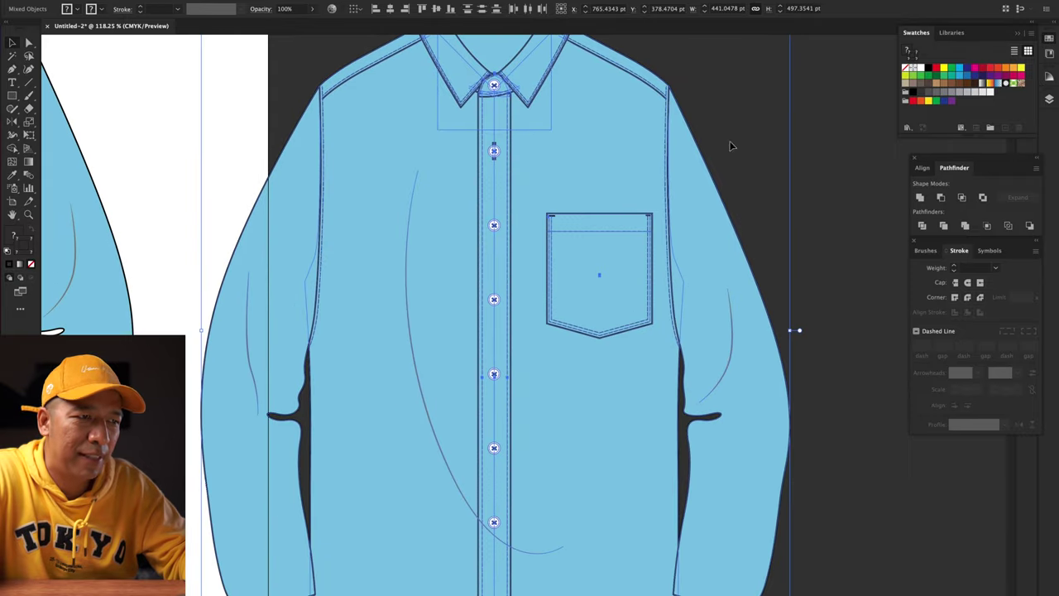
- Delete the chest pocket together with its dashed stitching and bar tacks from the shirt copy
click(737, 139)
click(582, 231)
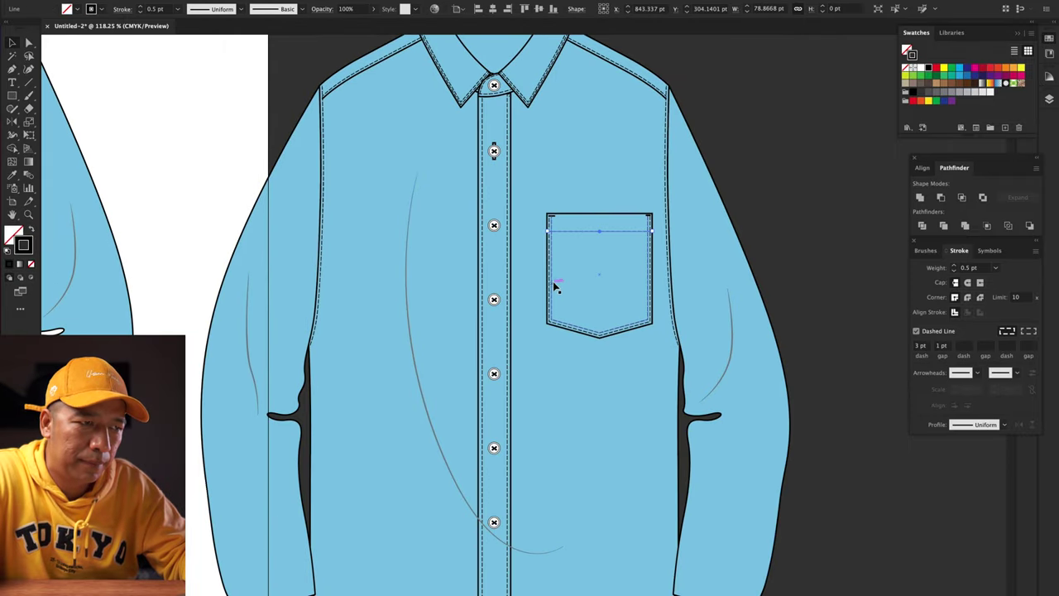
click(549, 293)
key(Delete)
click(652, 228)
key(Delete)
- Delete the button placket with its buttons and stitching, and the front collar pieces, from the shirt copy
click(506, 329)
key(Delete)
key(Delete)
click(488, 91)
key(Delete)
key(Delete)
- Pull the collar band's lower-left corner out to the shoulder line, near X 705.4 pt, and extend both dashed stitch lines to the slanted edge
scroll(521, 146, up, 5)
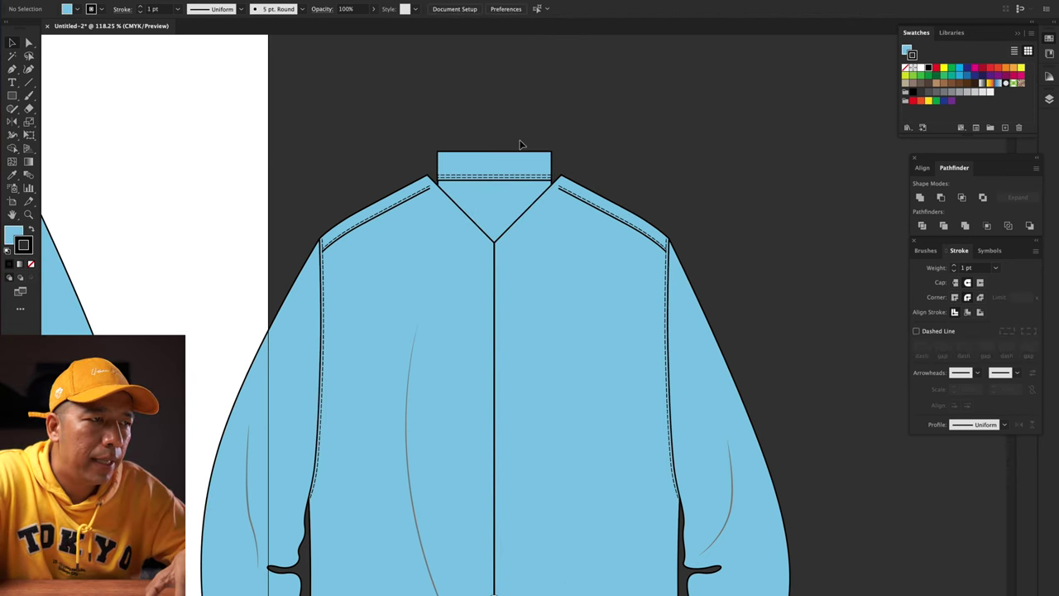
scroll(446, 184, up, 3)
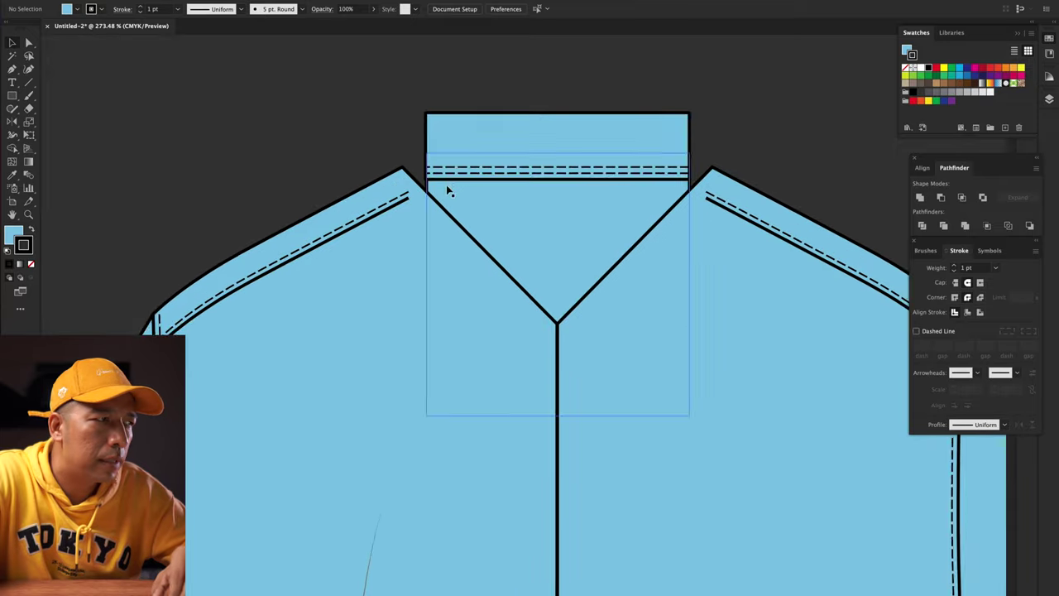
scroll(446, 185, up, 3)
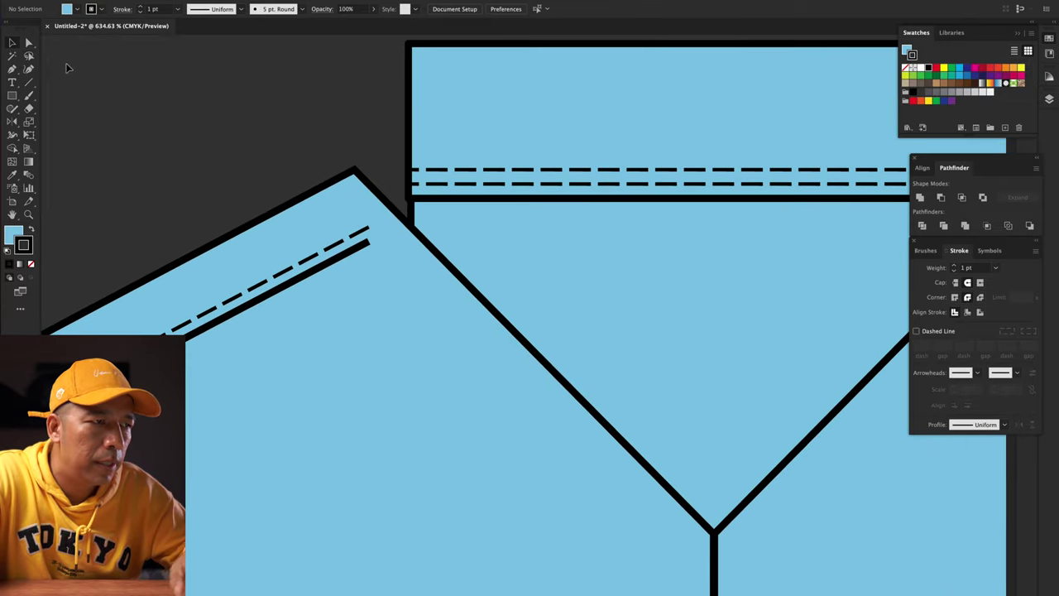
click(28, 44)
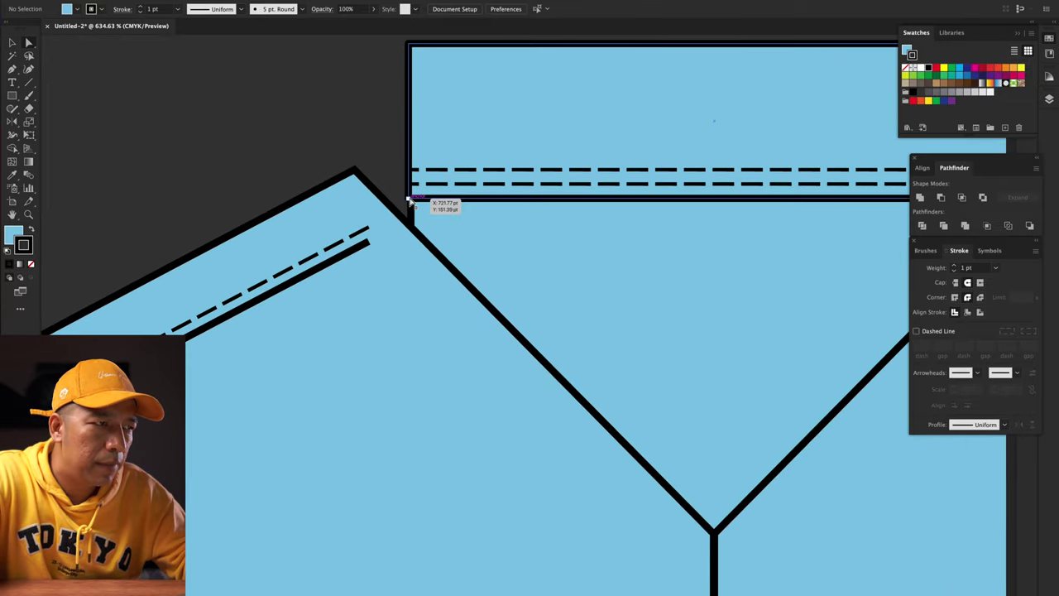
drag(410, 199, 291, 198)
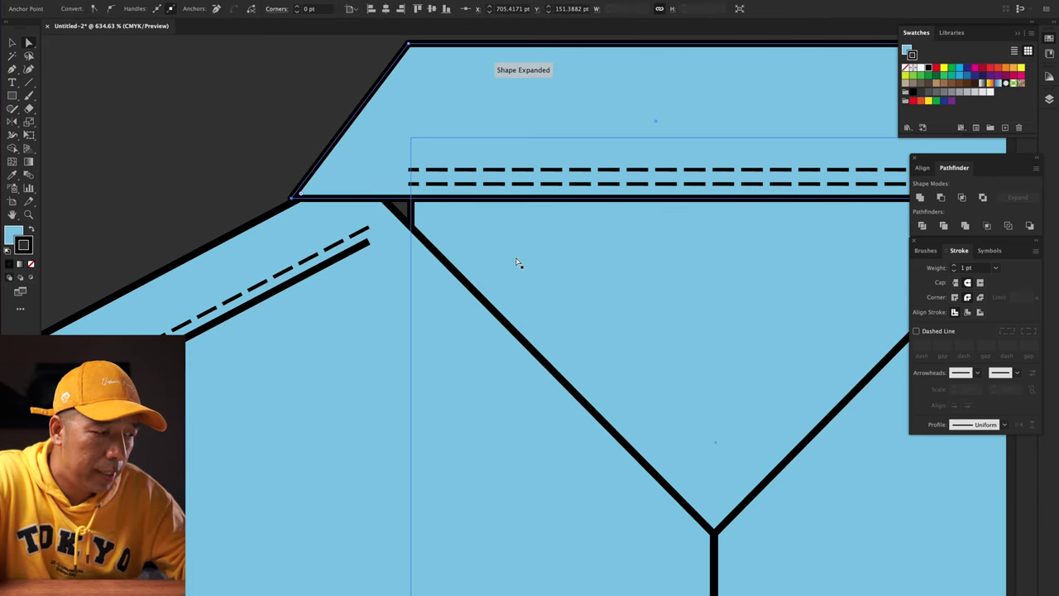
scroll(517, 262, down, 2)
drag(442, 206, 369, 207)
drag(445, 200, 377, 204)
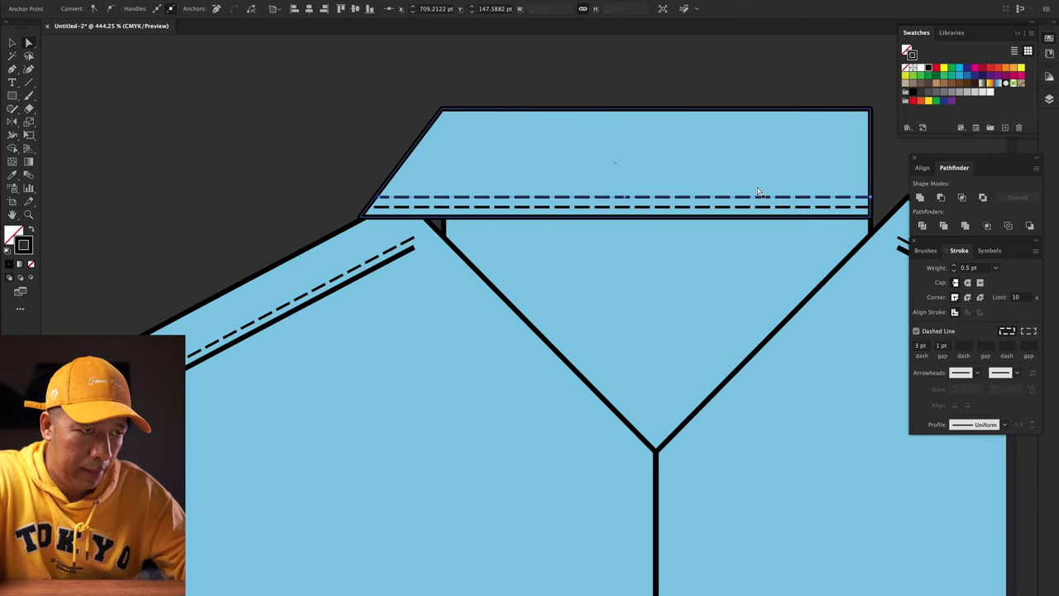
- Pull the collar band's lower-right corner out to the shoulder line and extend both dashed stitch lines to match the opposite side
scroll(580, 207, right, 5)
scroll(743, 208, right, 3)
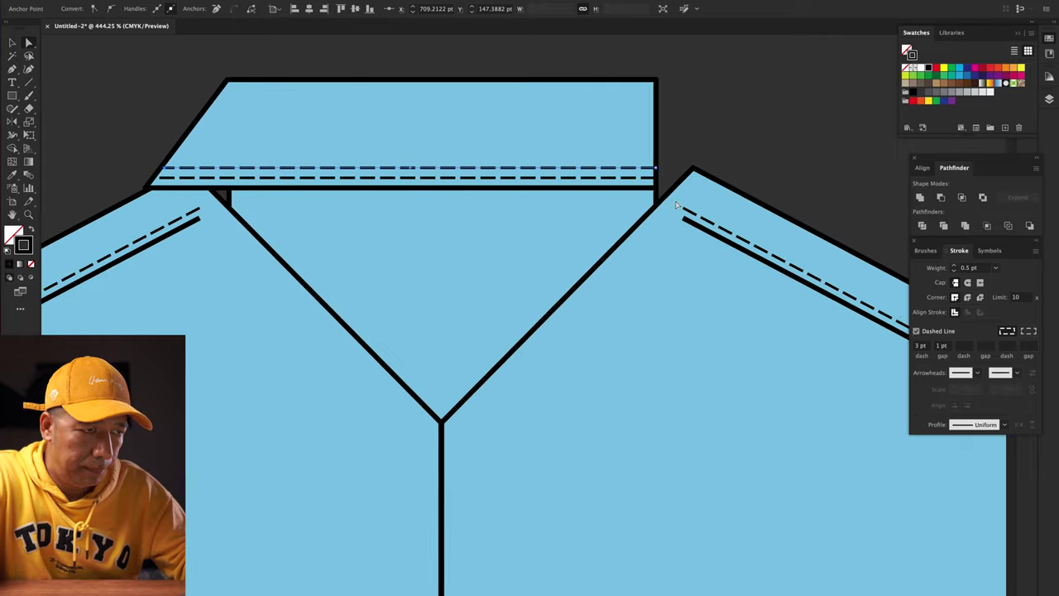
drag(644, 196, 713, 180)
drag(643, 171, 706, 174)
- Widen the blue rectangle behind the neck opening on both sides so it fills the gaps beneath the collar corners
click(397, 251)
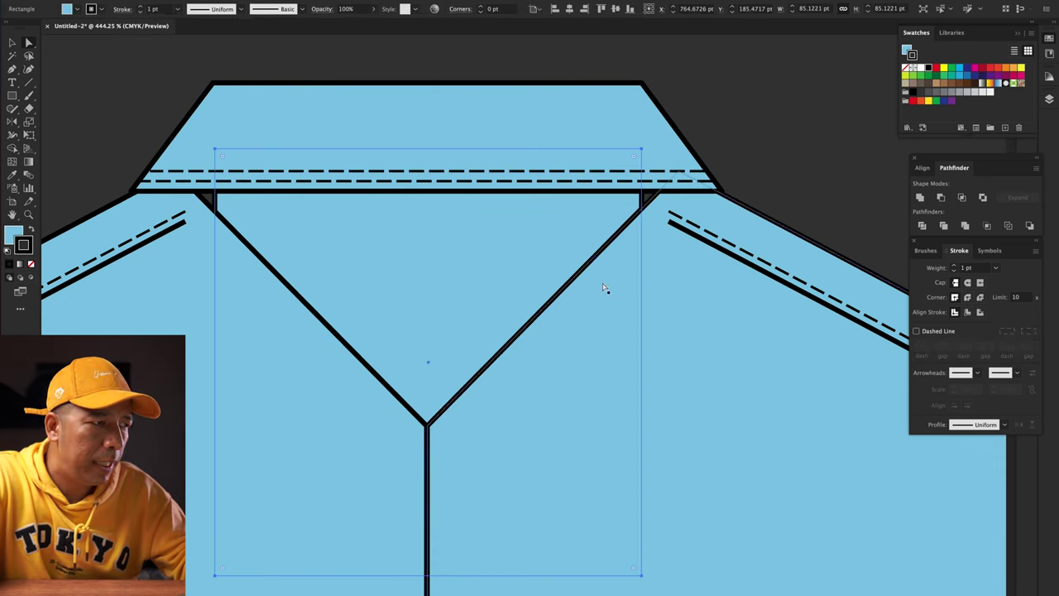
click(777, 127)
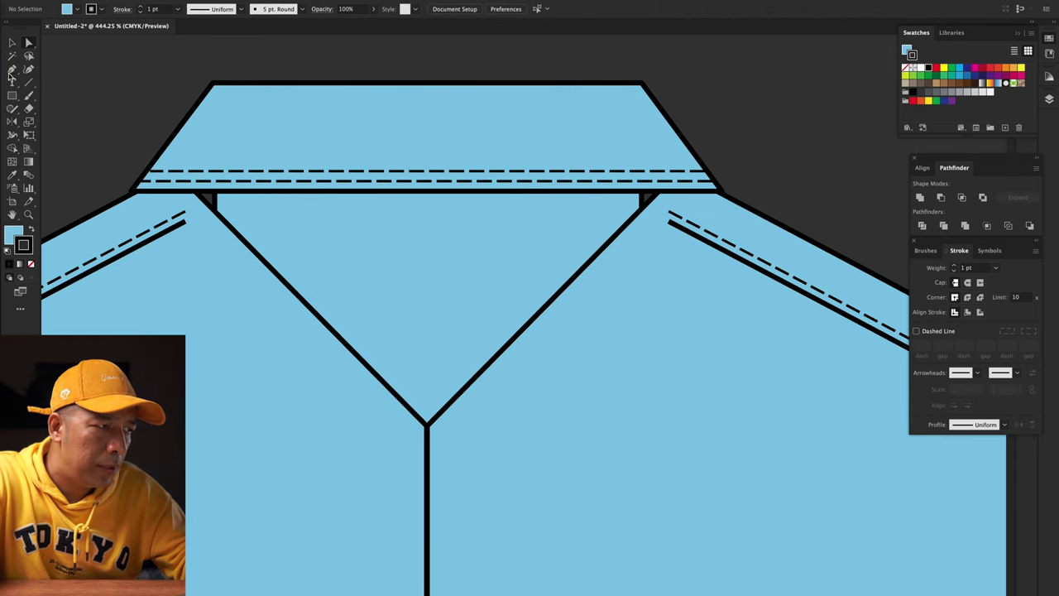
click(226, 206)
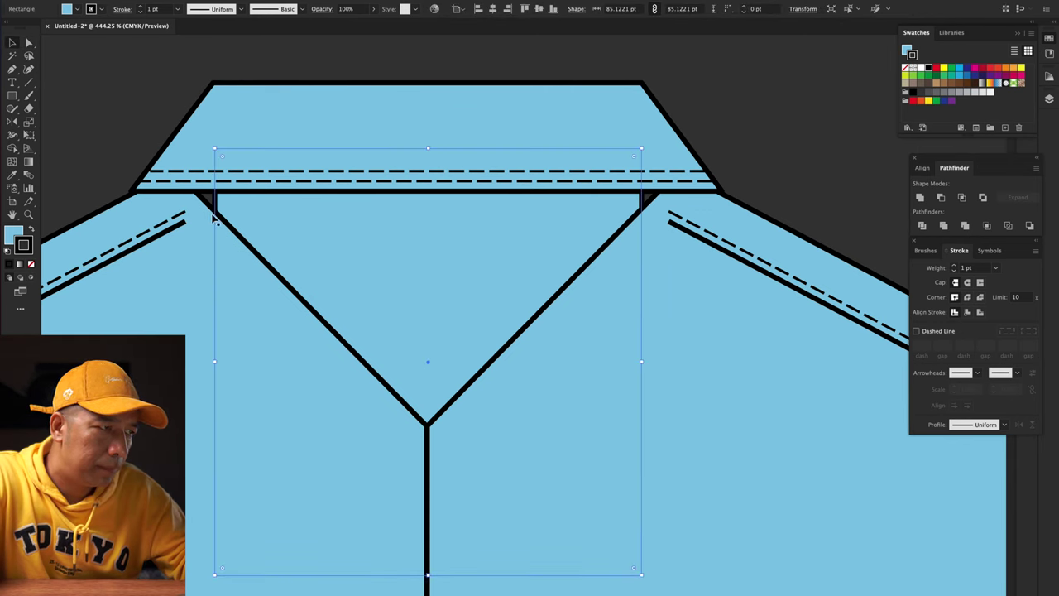
drag(212, 362, 168, 363)
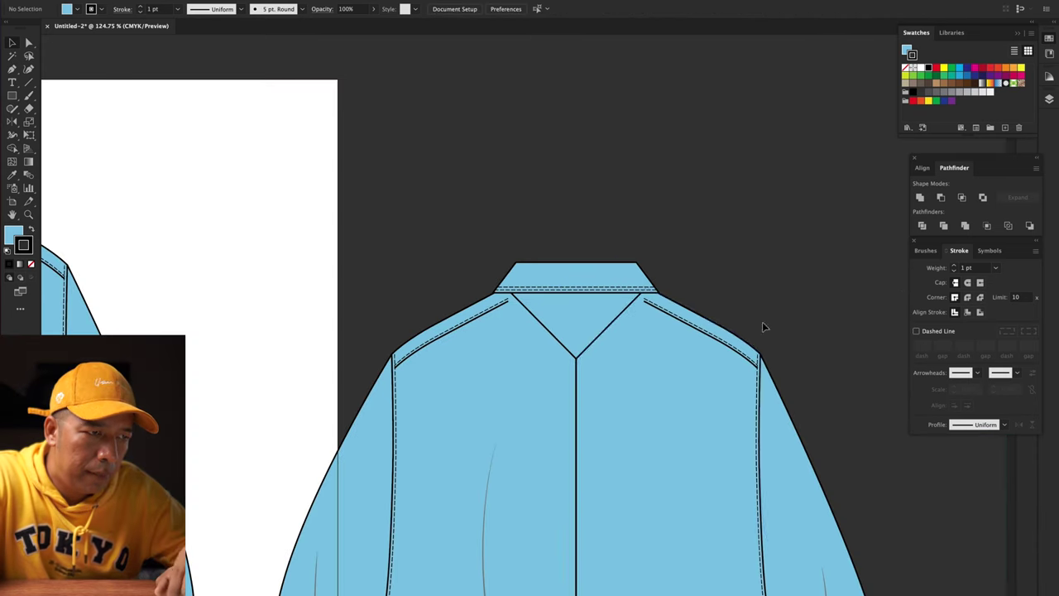
- Move the right body panel's centre edge slightly to the left so it overlaps the left body panel
scroll(584, 428, up, 5)
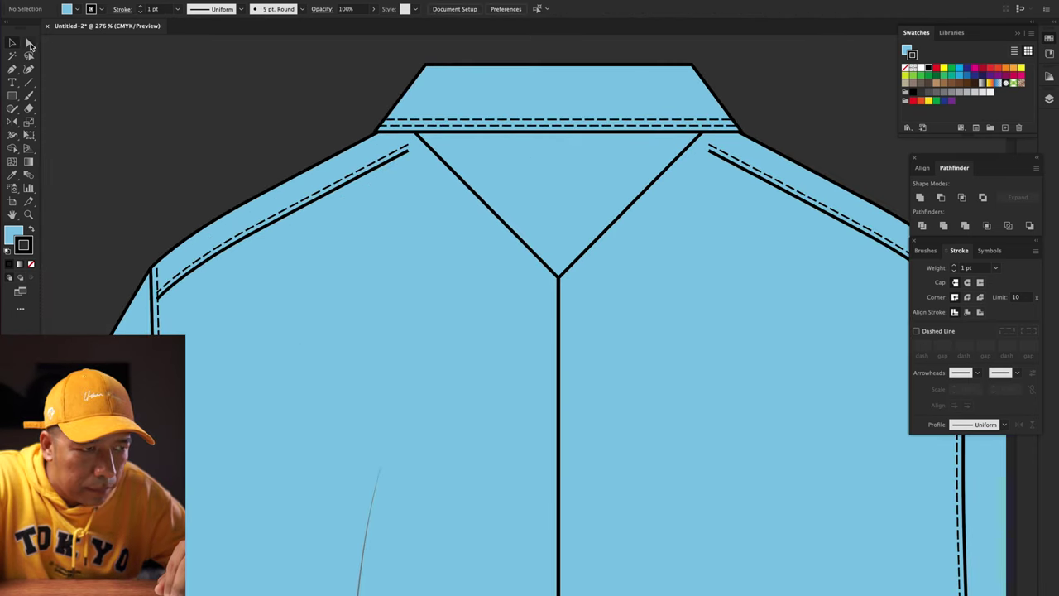
click(562, 389)
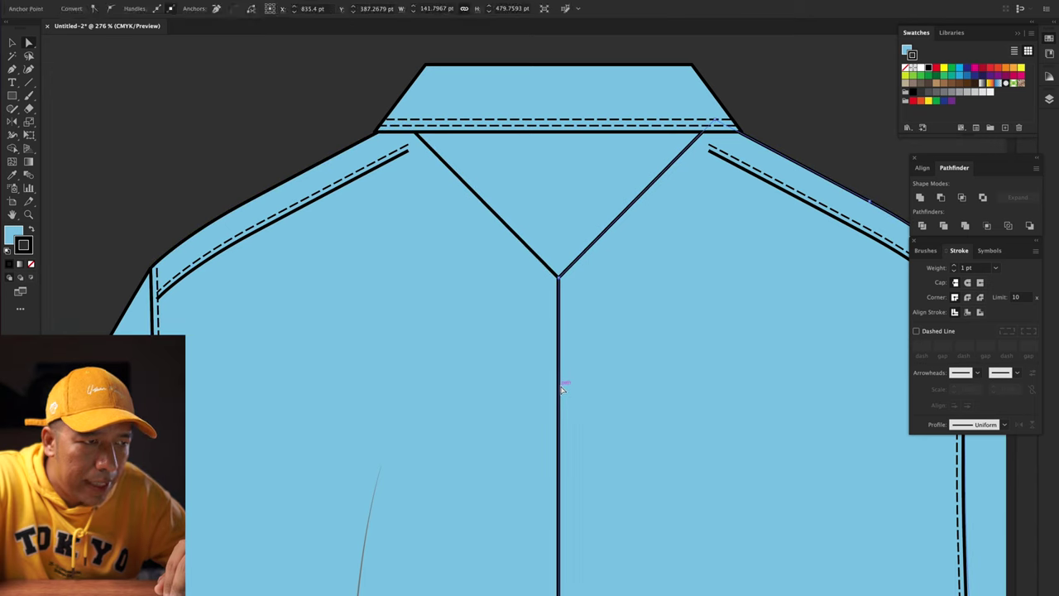
drag(561, 389, 551, 390)
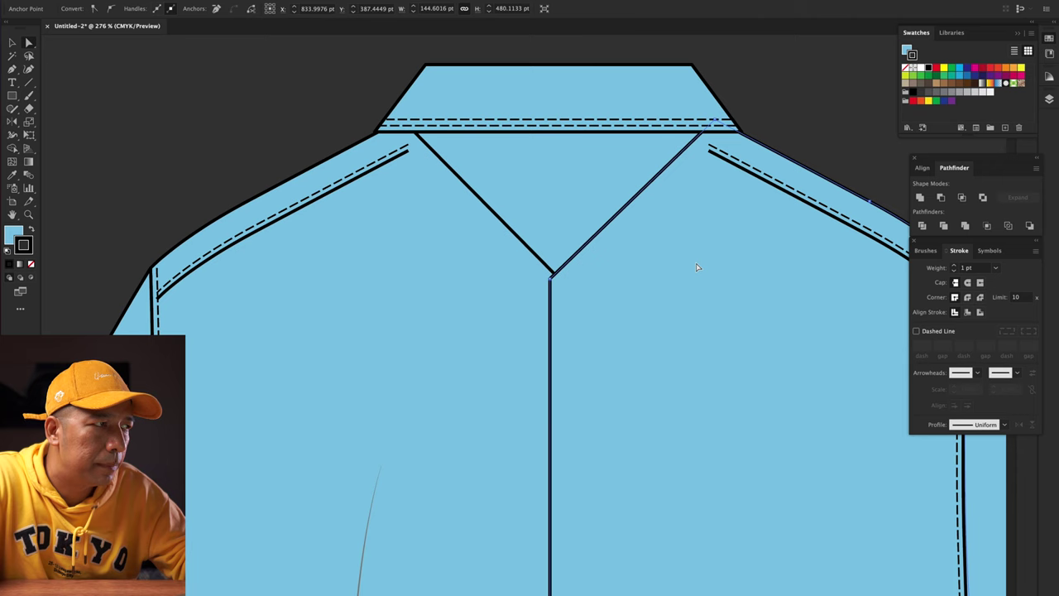
- Unite both body panels and the neck rectangle into one back-body shape with the Pathfinder
click(14, 45)
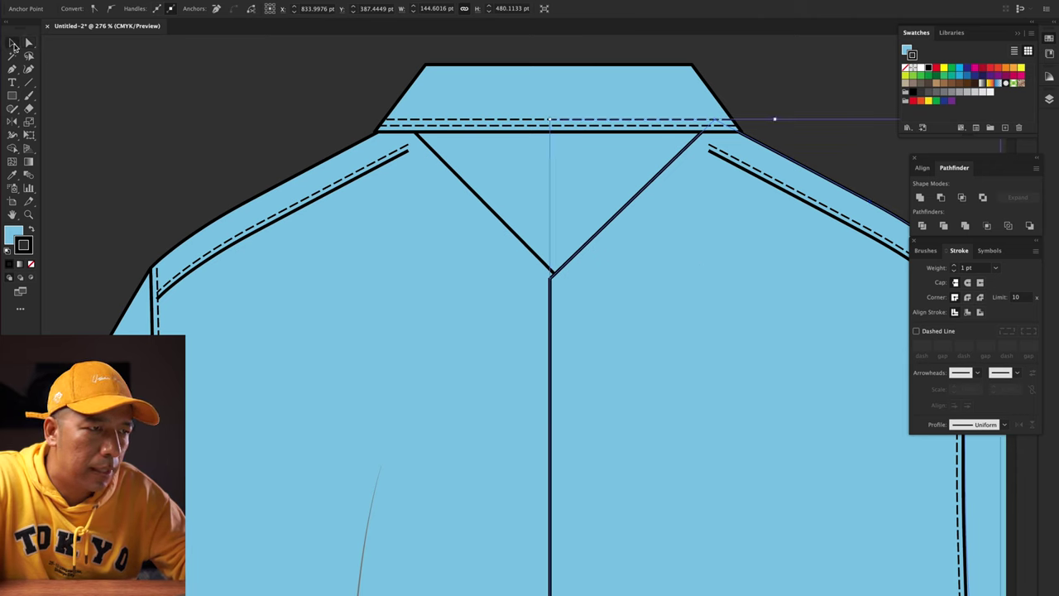
click(673, 318)
shift+click(440, 317)
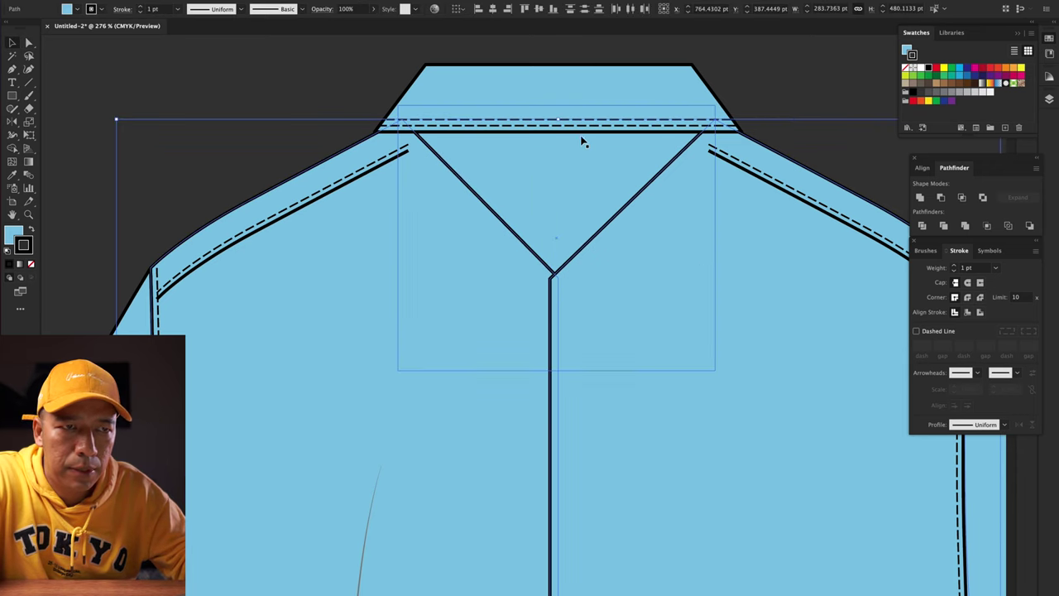
shift+click(562, 180)
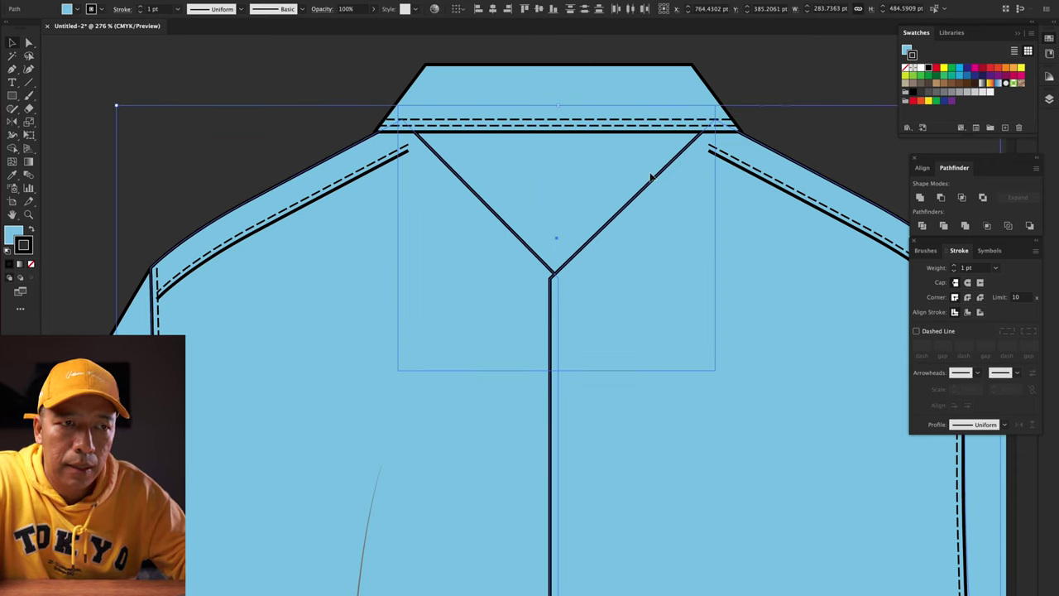
click(920, 199)
- Send the united back body to the back of the stacking order, behind the seams and stitching
scroll(720, 238, down, 5)
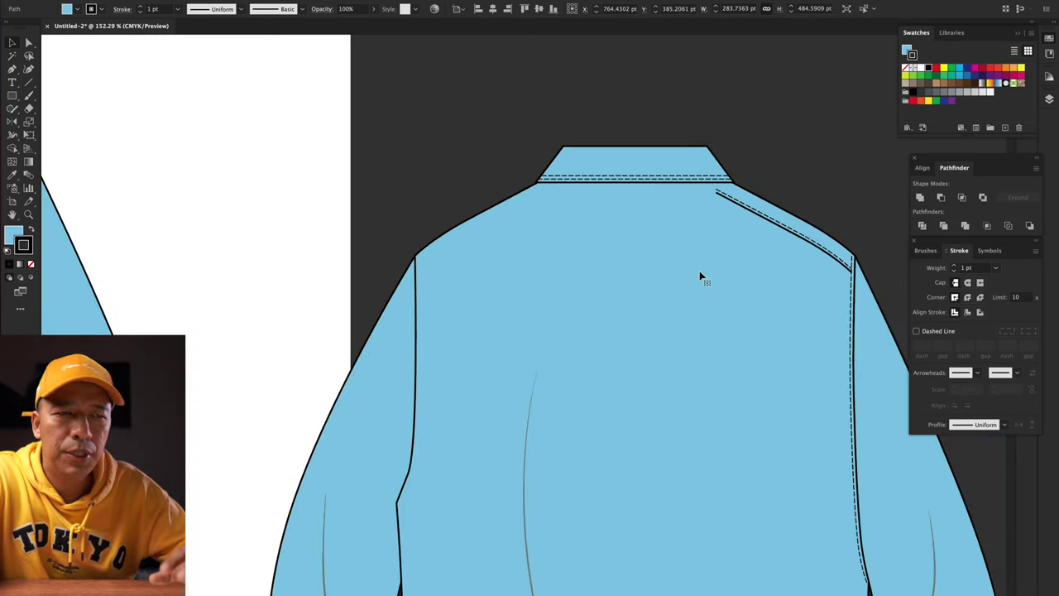
scroll(648, 378, down, 2)
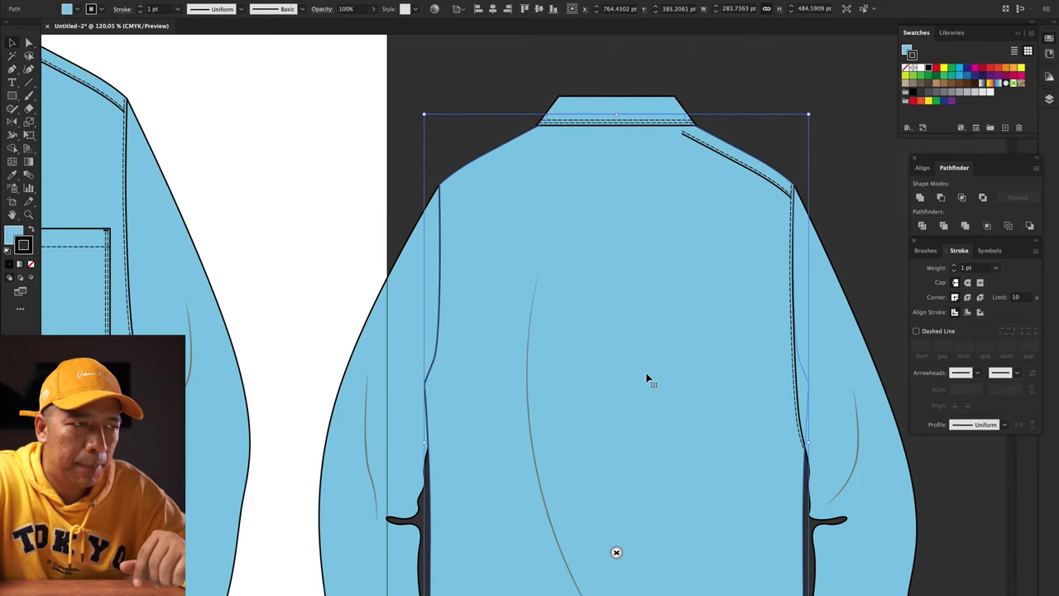
right_click(650, 315)
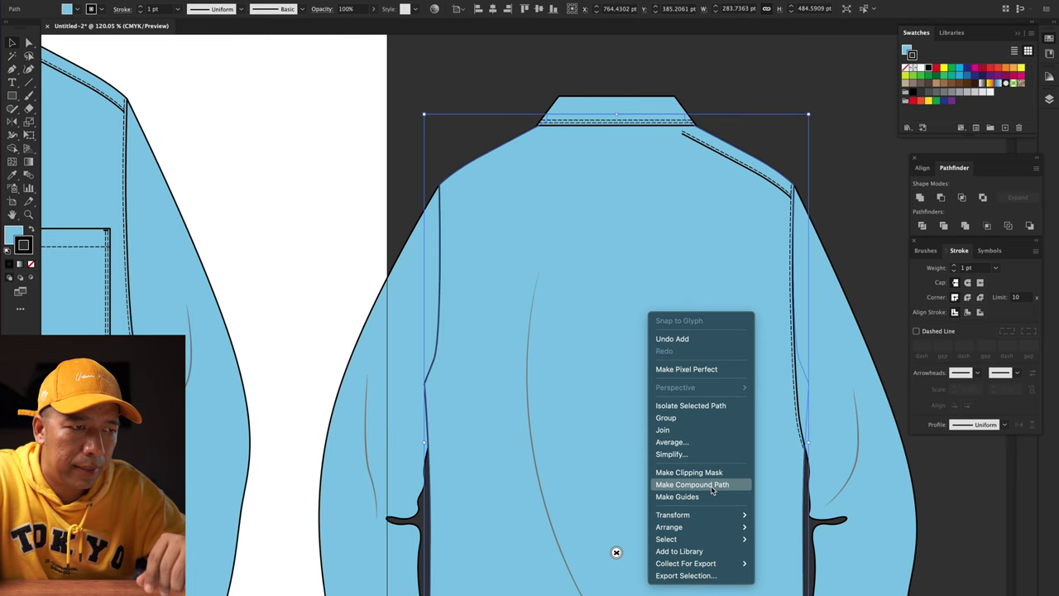
mouse_move(704, 524)
click(807, 564)
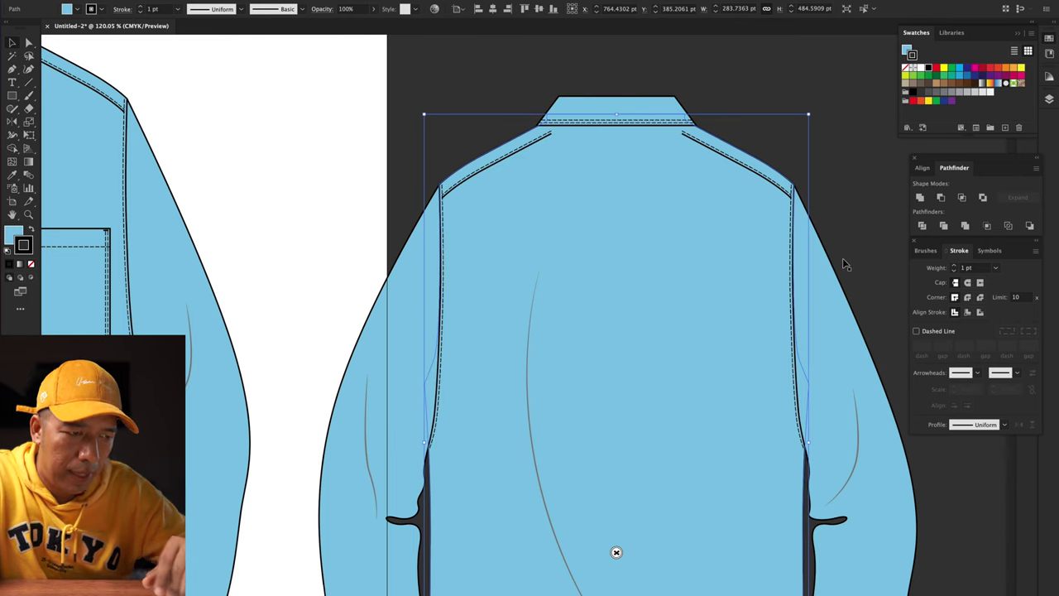
- Delete the leftover upper button and both shoulder seam lines with their dashed stitching from the back view
click(616, 552)
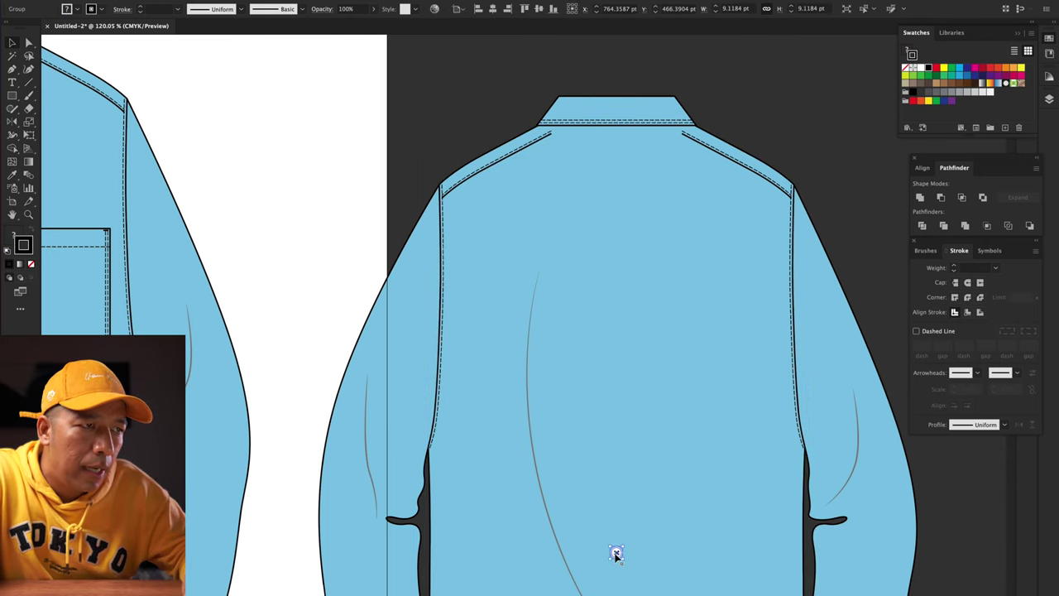
key(Delete)
click(514, 154)
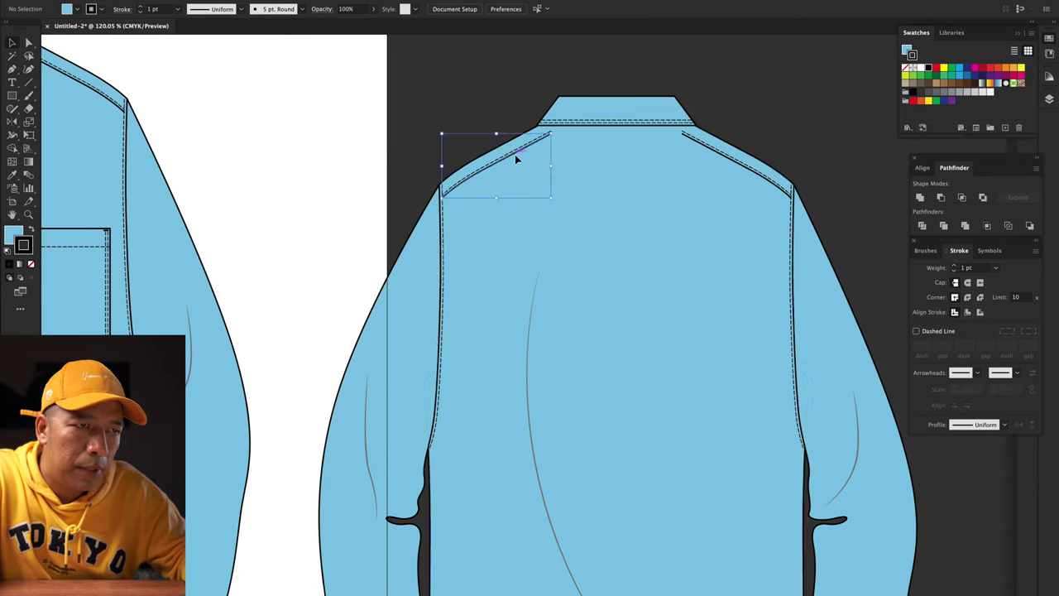
shift+click(749, 175)
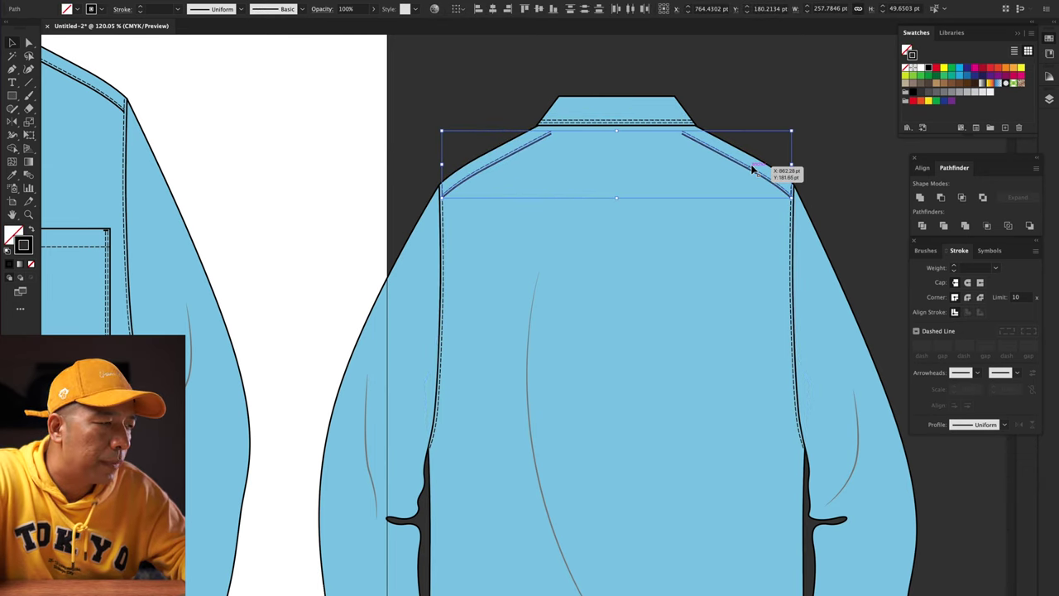
key(Delete)
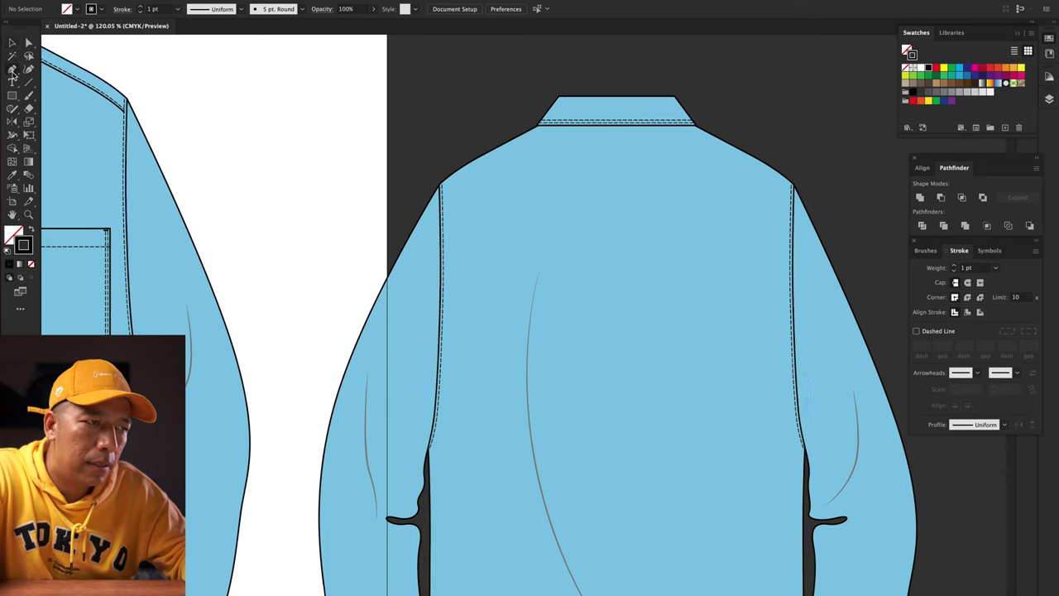
- Draw a straight yoke seam across the upper back from armhole to armhole, and add two 0.5 pt dashed stitch lines above it
click(442, 240)
click(794, 242)
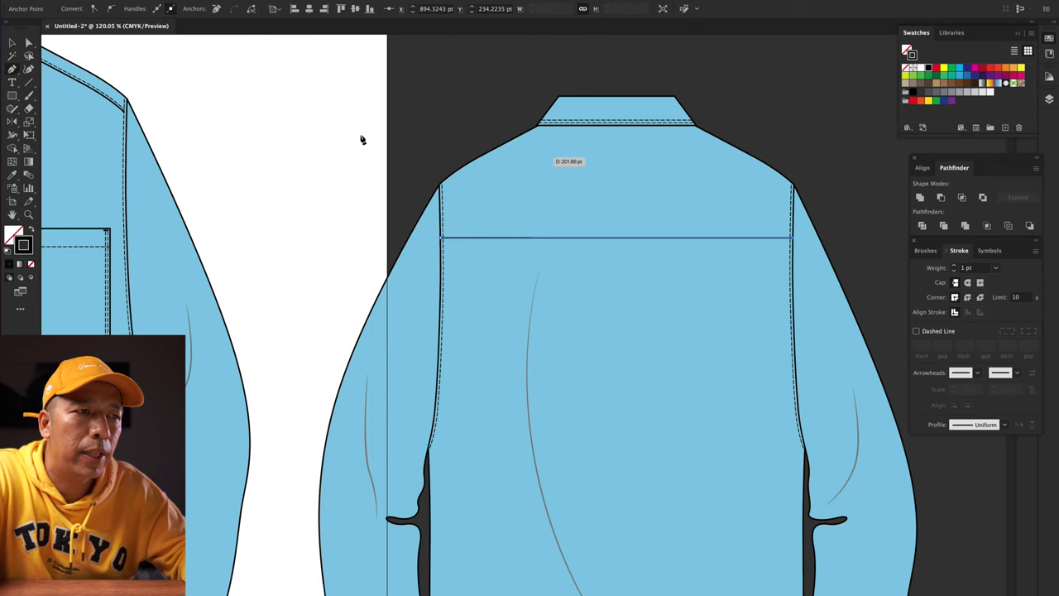
key(v)
click(414, 78)
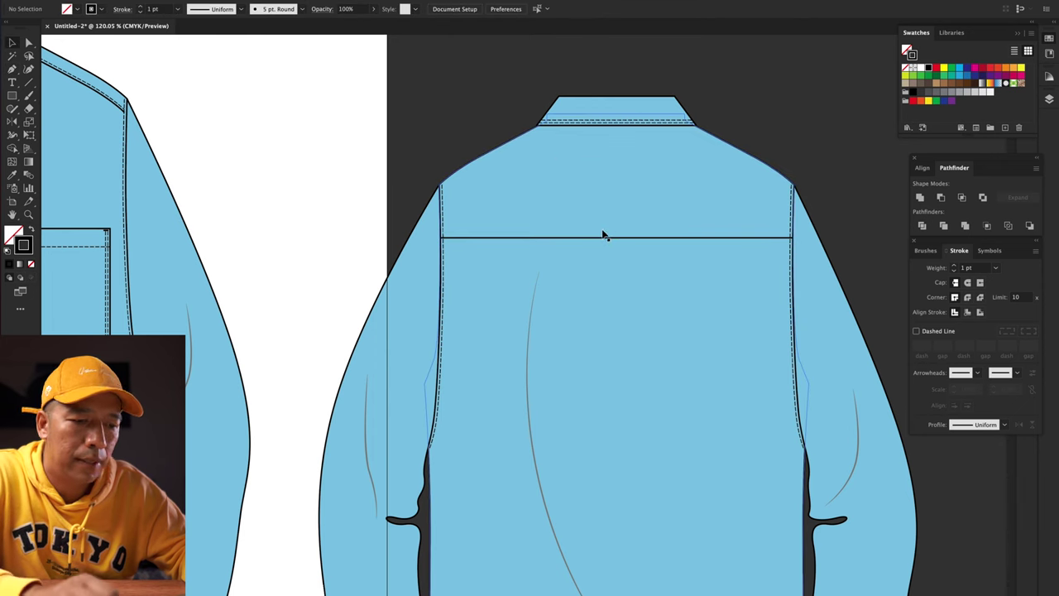
click(605, 238)
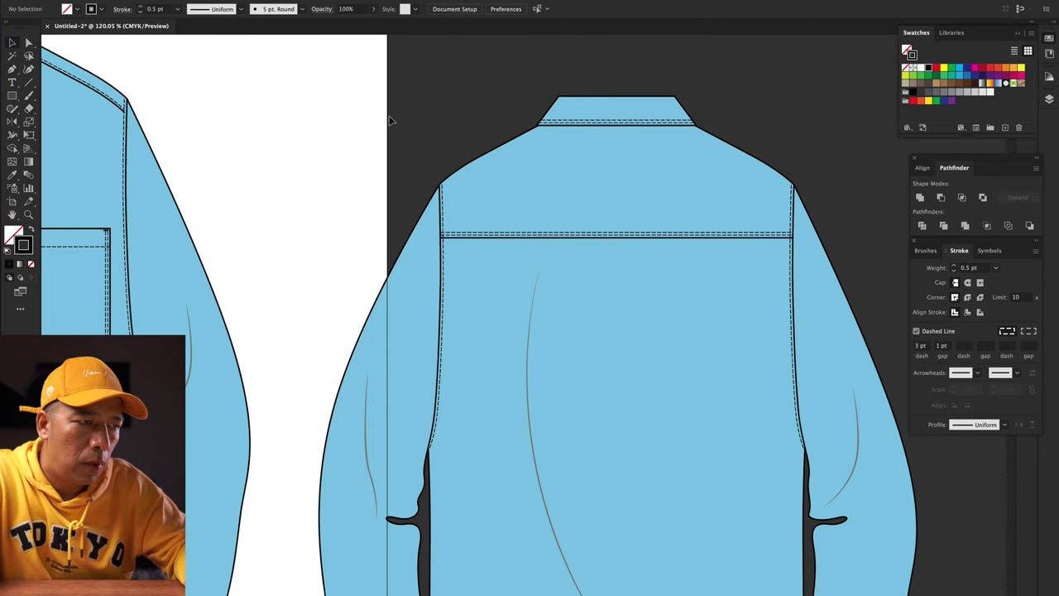
- Group the back-view shirt and move it down and left so it partly overlaps the front view on the artboard
scroll(389, 121, down, 4)
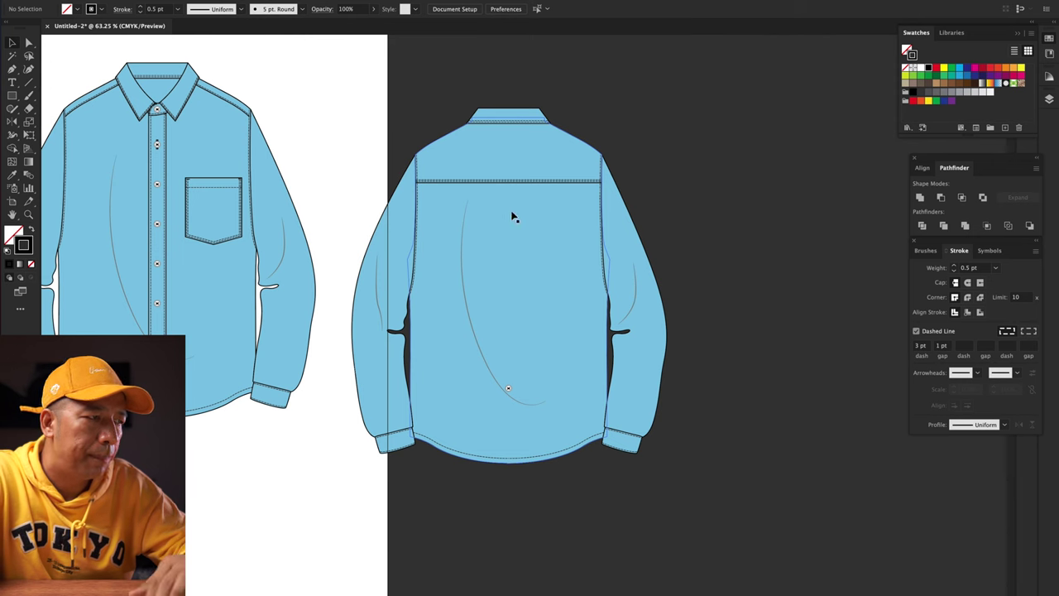
scroll(367, 142, left, 5)
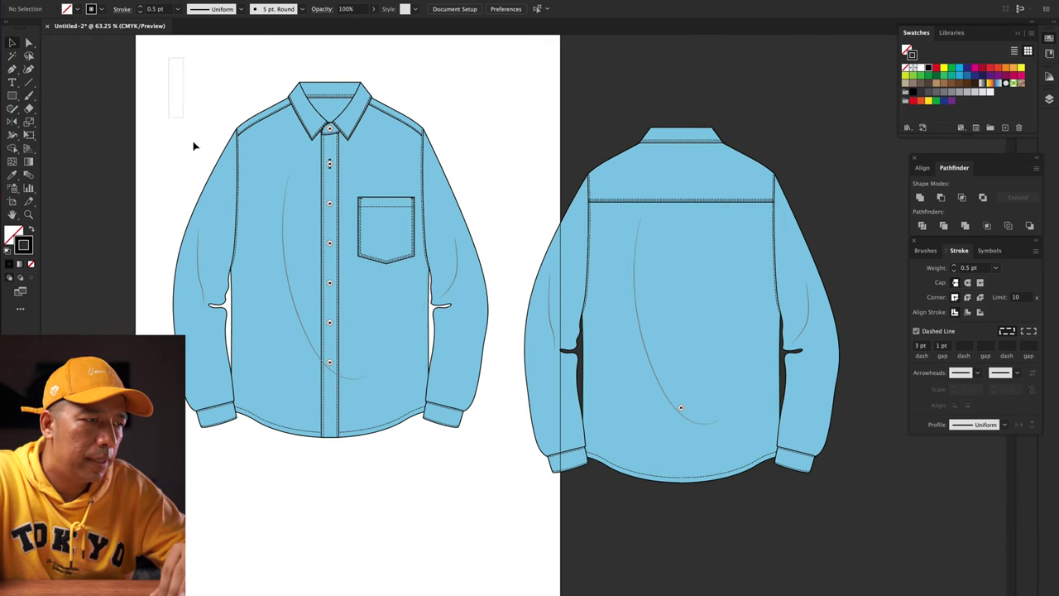
right_click(704, 305)
click(746, 397)
drag(673, 307, 526, 378)
- Scale the front and back views down together to about 506 by 453 pt so both fit on the artboard
drag(153, 59, 500, 463)
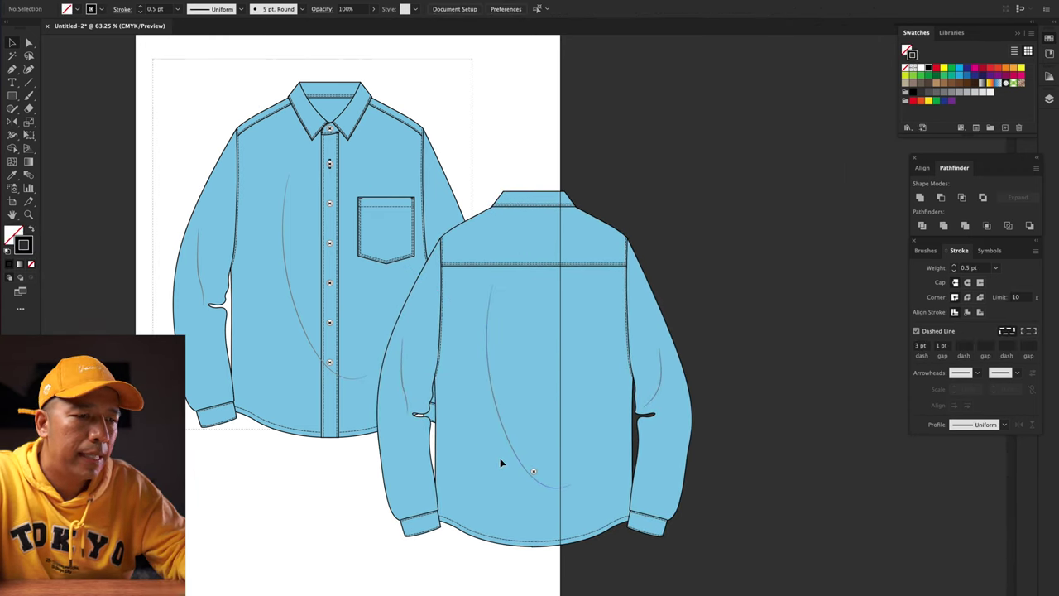
drag(713, 582, 596, 470)
drag(553, 437, 537, 425)
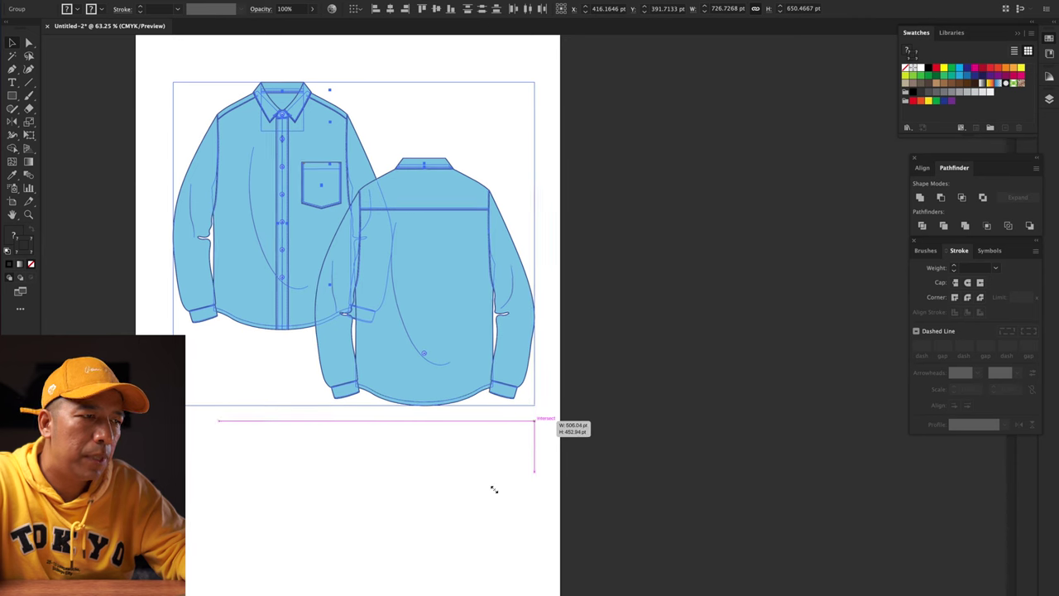
- Send the back-view shirt group to the back so it sits behind the front view
click(433, 250)
right_click(433, 249)
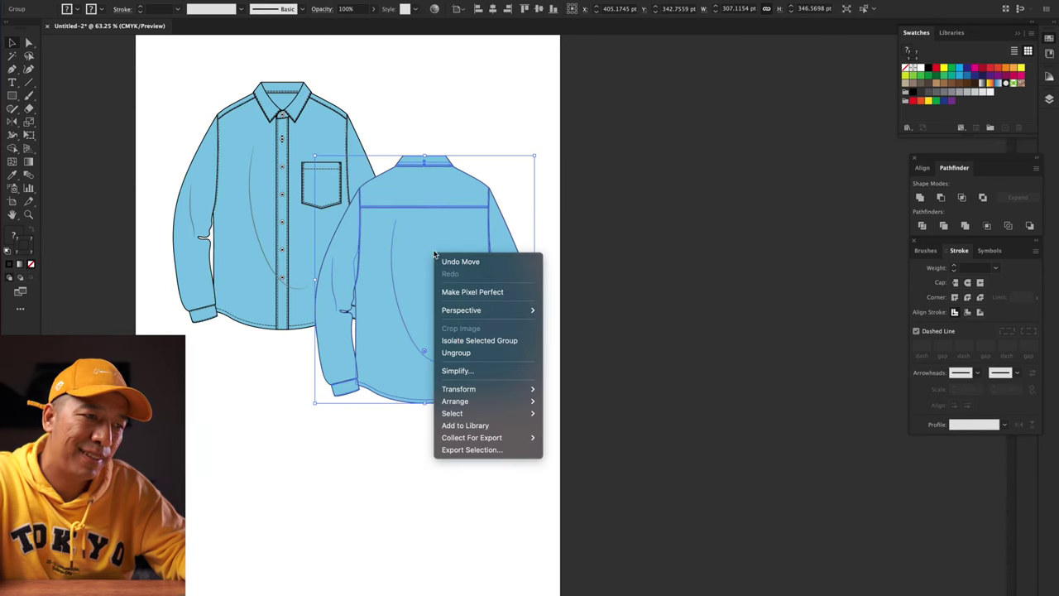
mouse_move(464, 402)
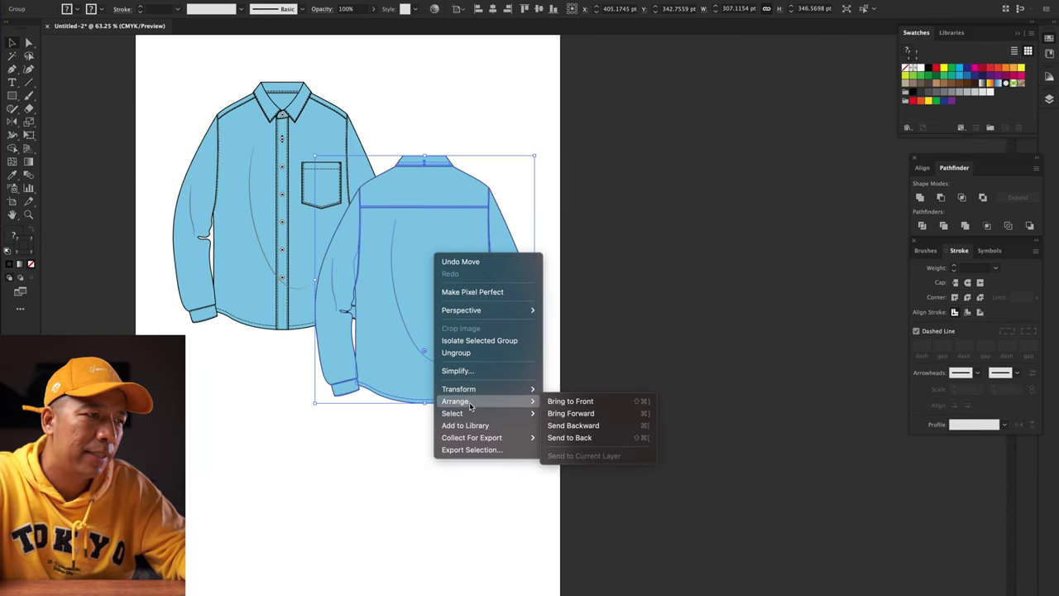
click(573, 437)
click(630, 239)
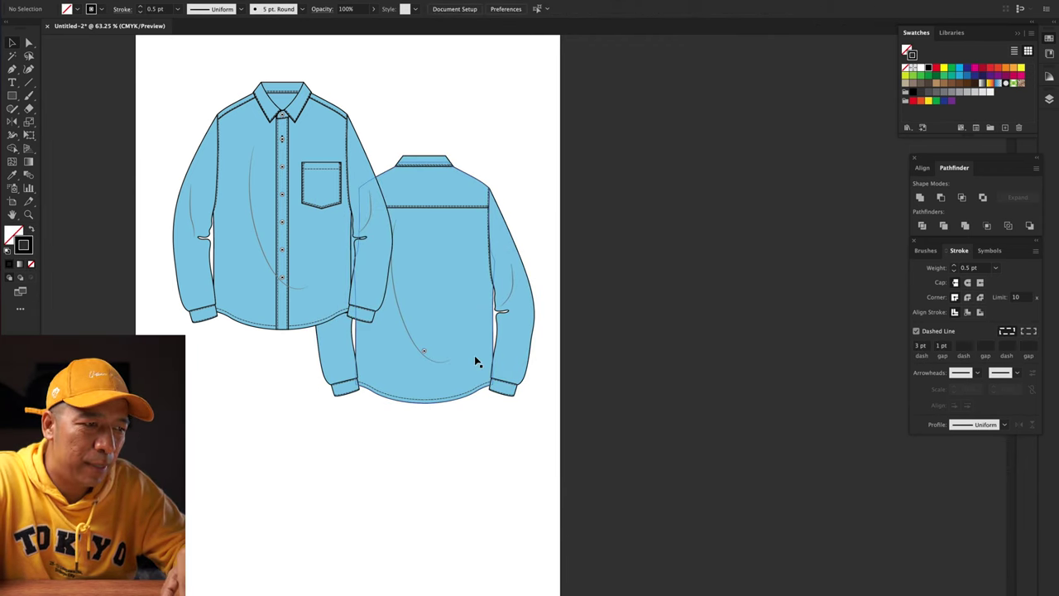
- Draw a narrow slanted sleeve placket outline about 77 pt tall from the back view's right cuff hem, with a solid 1 pt stroke and no fill
scroll(508, 371, up, 5)
scroll(508, 371, up, 2)
key(p)
click(492, 539)
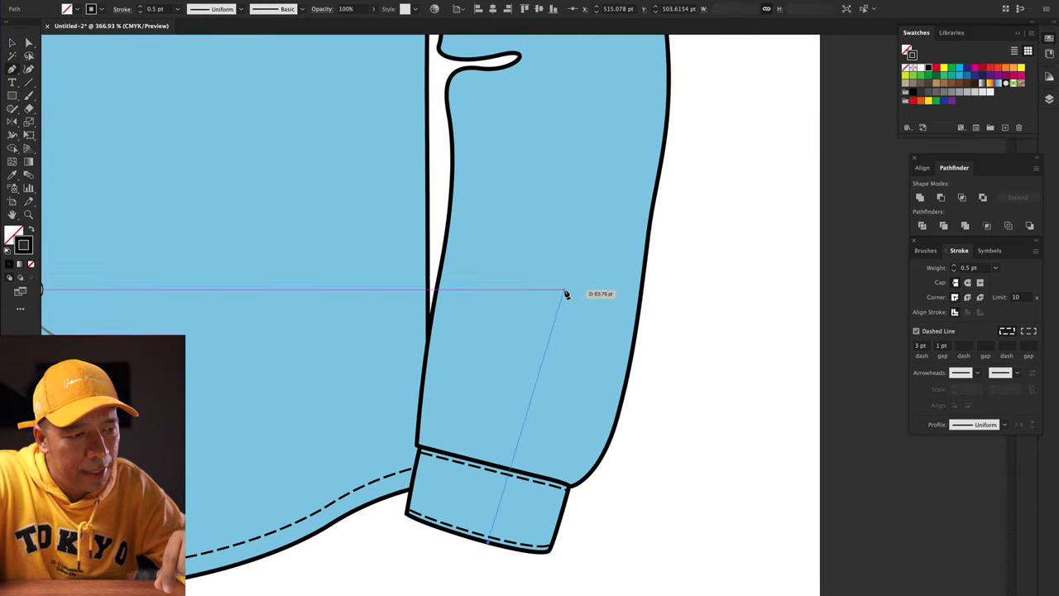
click(567, 230)
click(545, 223)
click(488, 460)
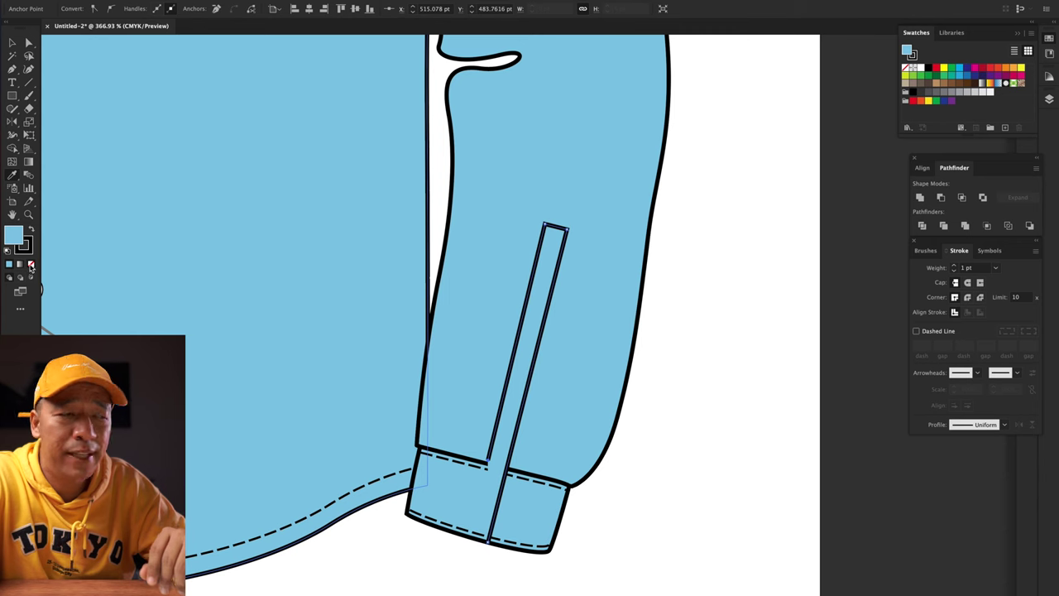
click(31, 265)
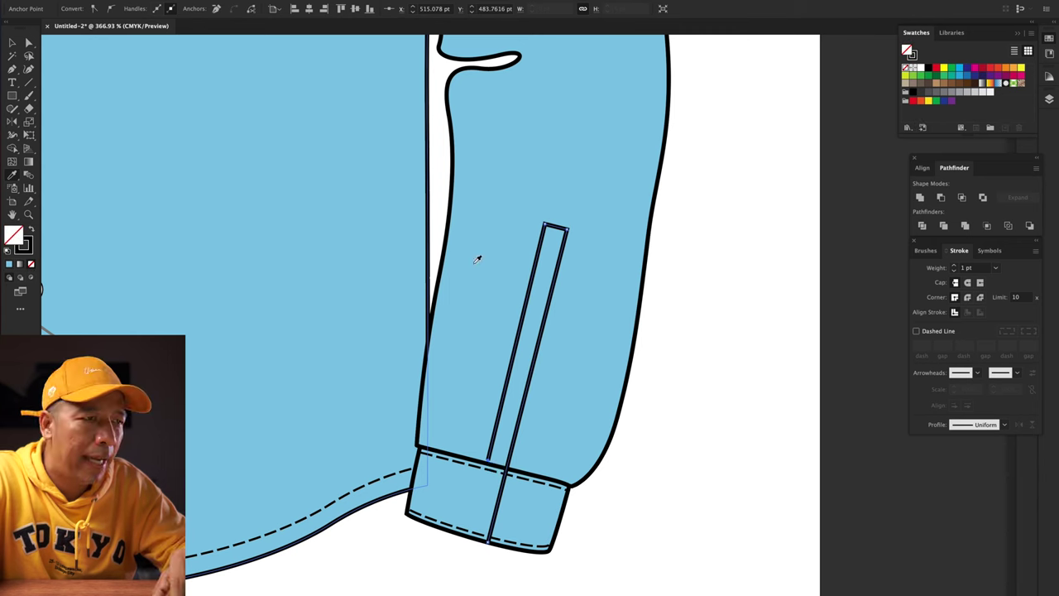
- Adjust the open lower end of the placket outline so it meets the cuff seam
scroll(546, 285, up, 2)
click(807, 150)
drag(445, 593, 445, 595)
scroll(498, 524, up, 3)
scroll(497, 525, down, 2)
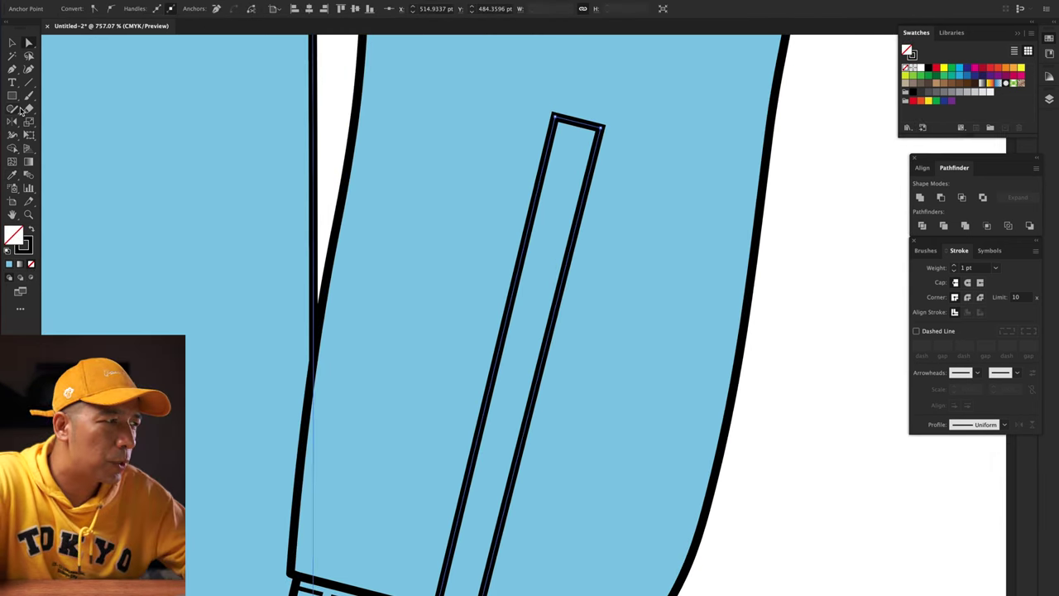
- Draw a stitch line inside the placket outline and give it the cuff stitching's 0.5 pt dashed stroke with 3 pt dashes and 1 pt gaps
key(p)
scroll(464, 579, down, 1)
click(469, 595)
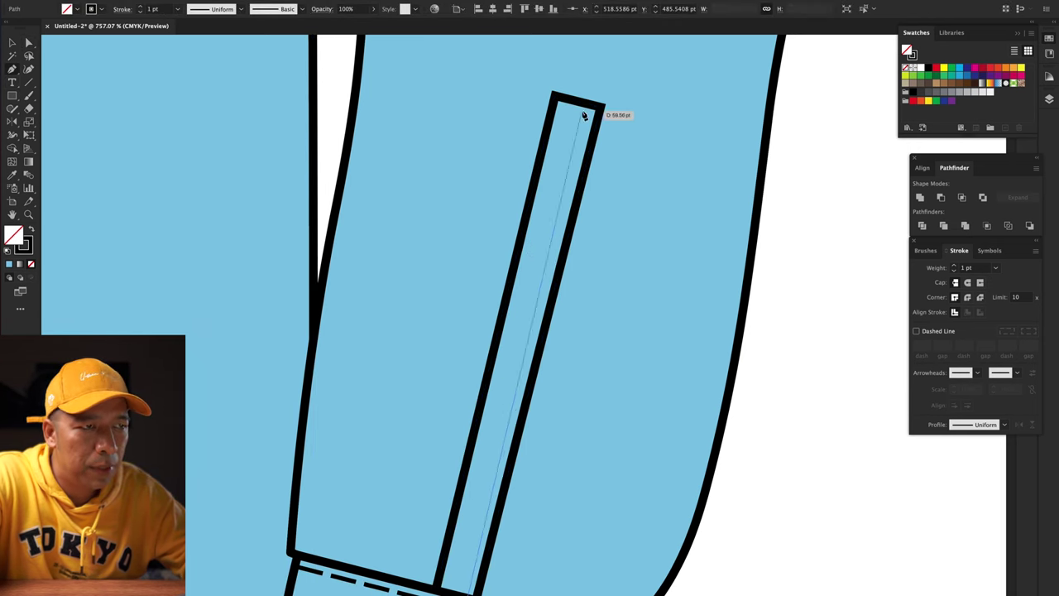
click(592, 112)
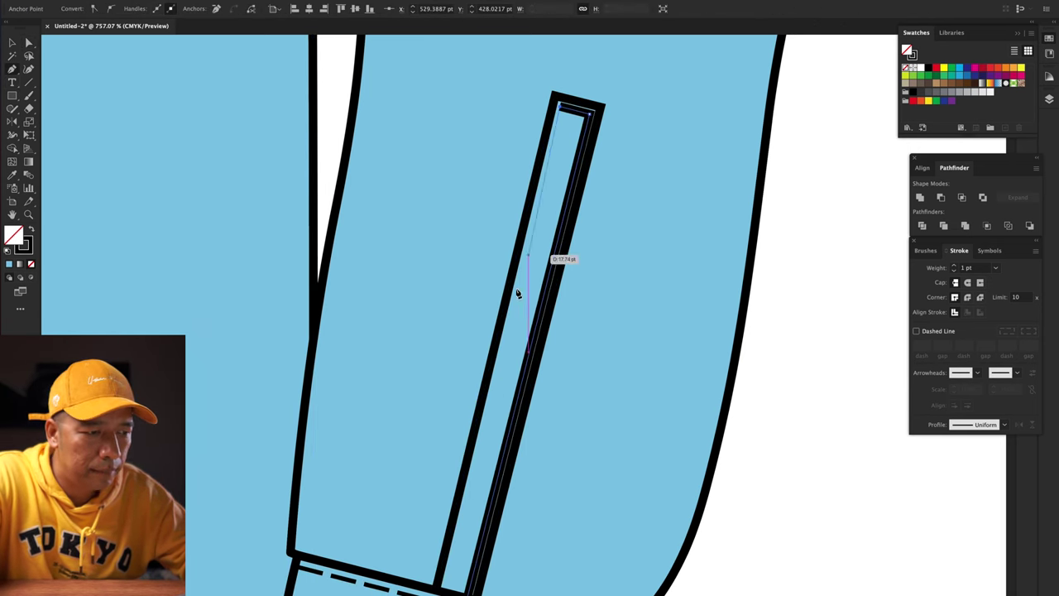
scroll(466, 466, down, 2)
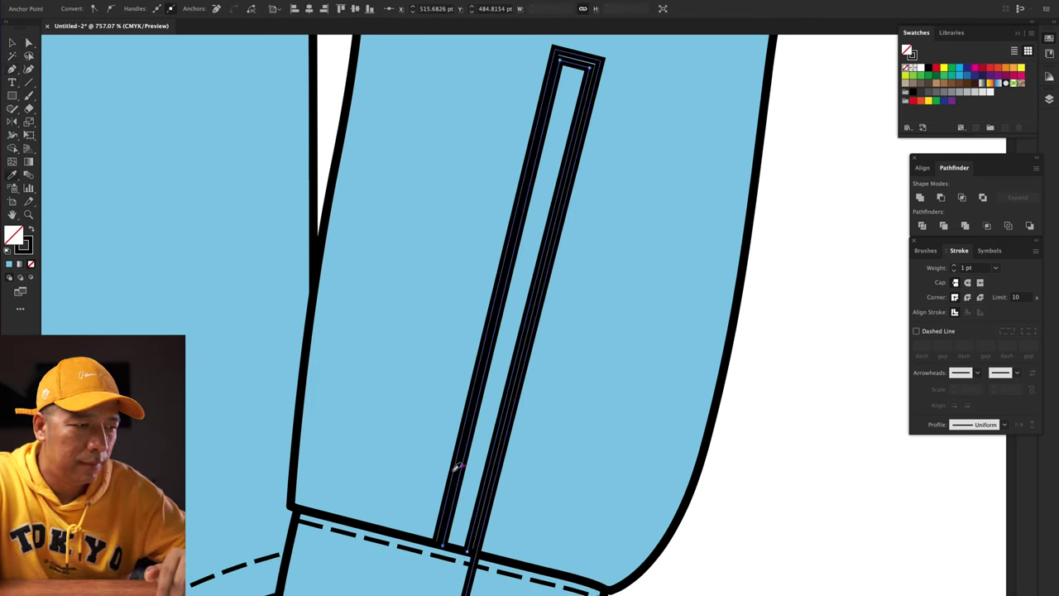
key(i)
click(405, 547)
click(13, 44)
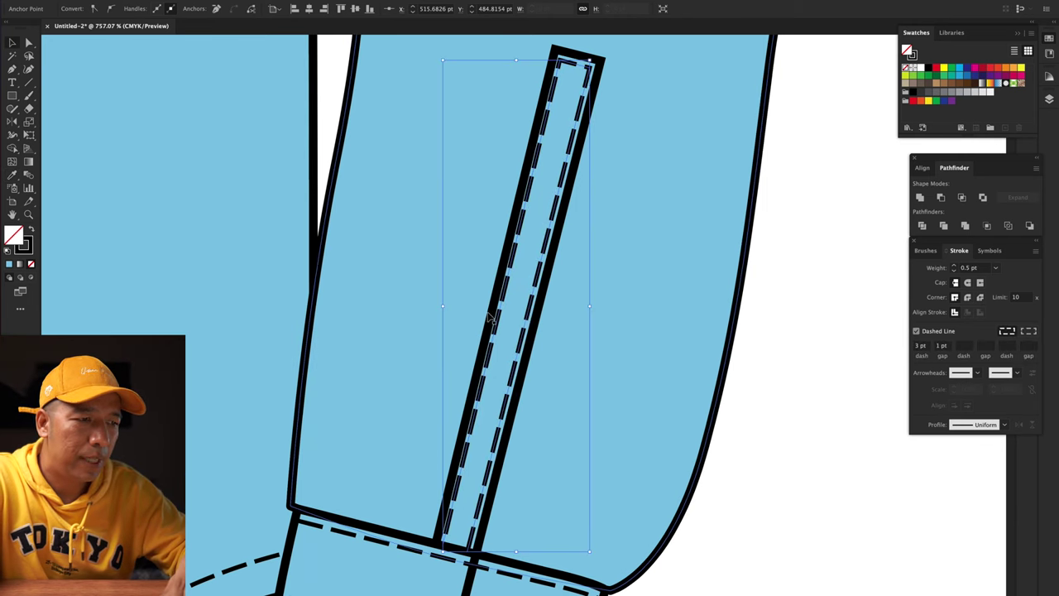
- Ungroup the back-view shirt and move its leftover button from the body onto the right cuff beside the placket line
scroll(625, 309, down, 1)
scroll(625, 309, down, 3)
scroll(627, 313, down, 1)
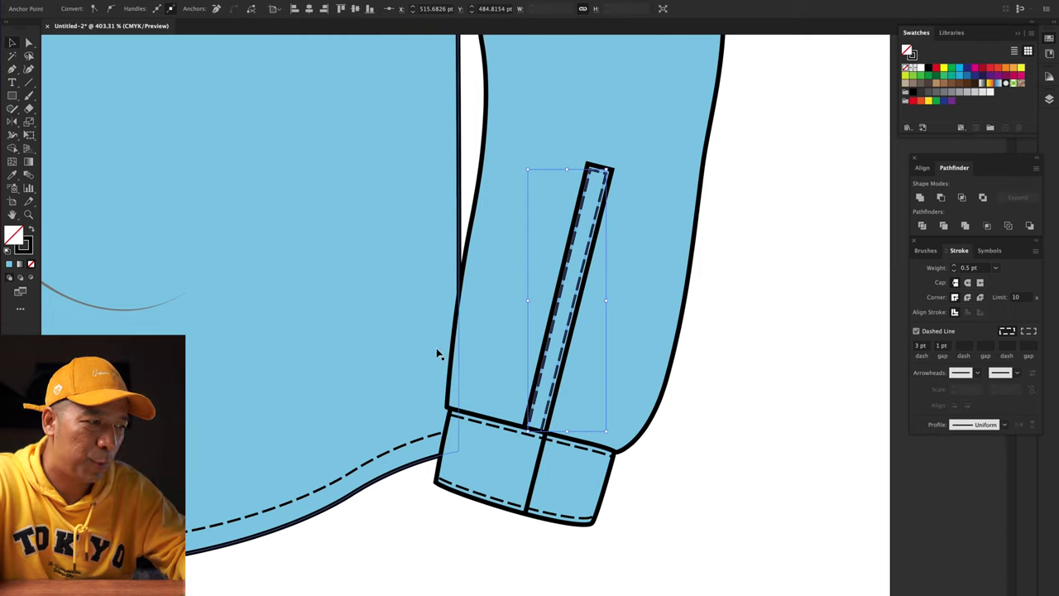
scroll(440, 354, left, 5)
scroll(439, 354, up, 1)
scroll(215, 372, down, 3)
click(220, 243)
right_click(265, 195)
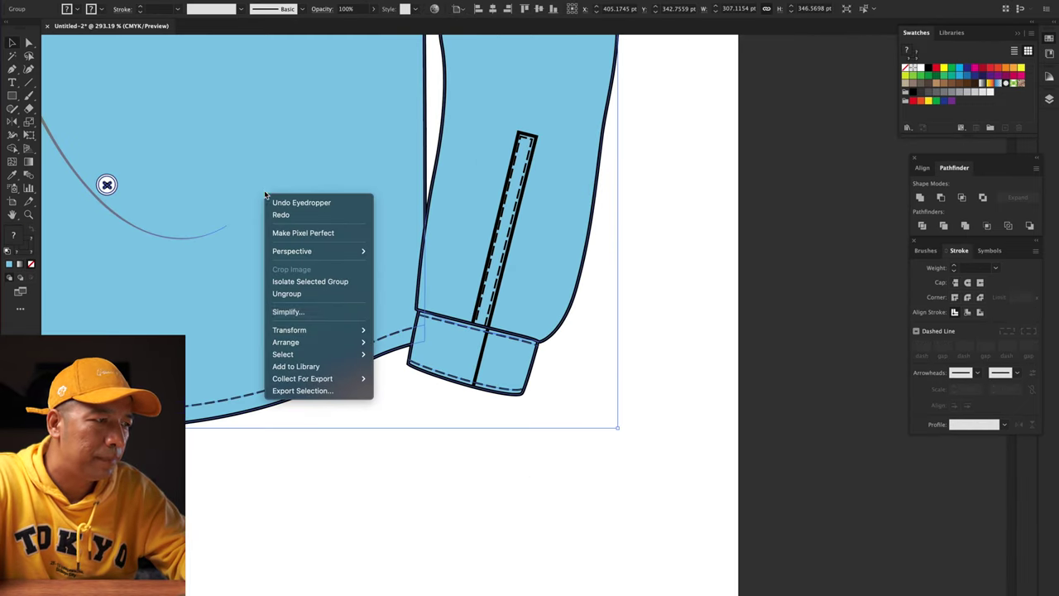
click(324, 296)
click(235, 442)
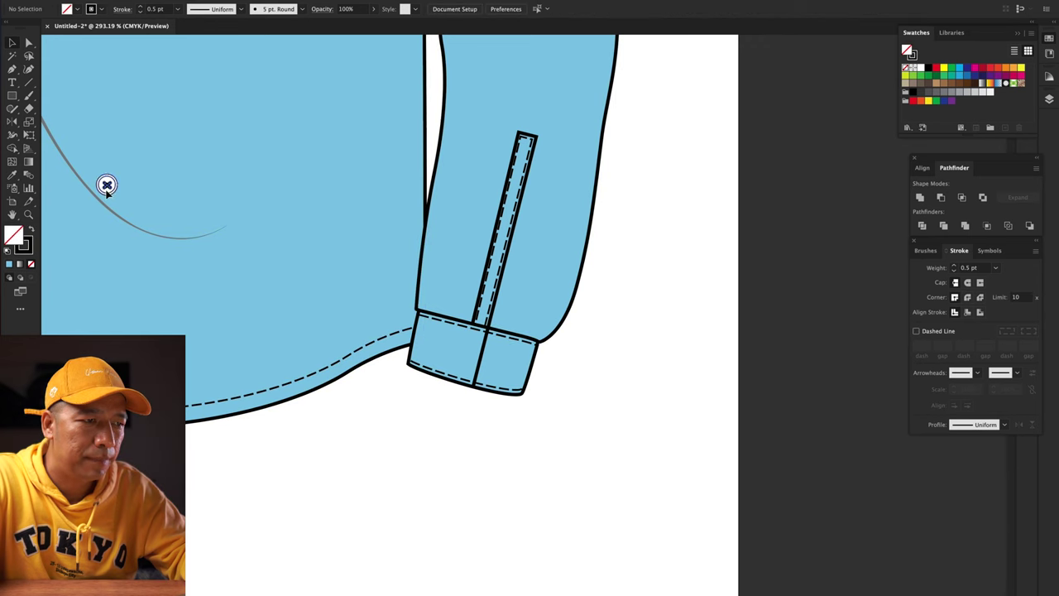
drag(107, 186, 465, 353)
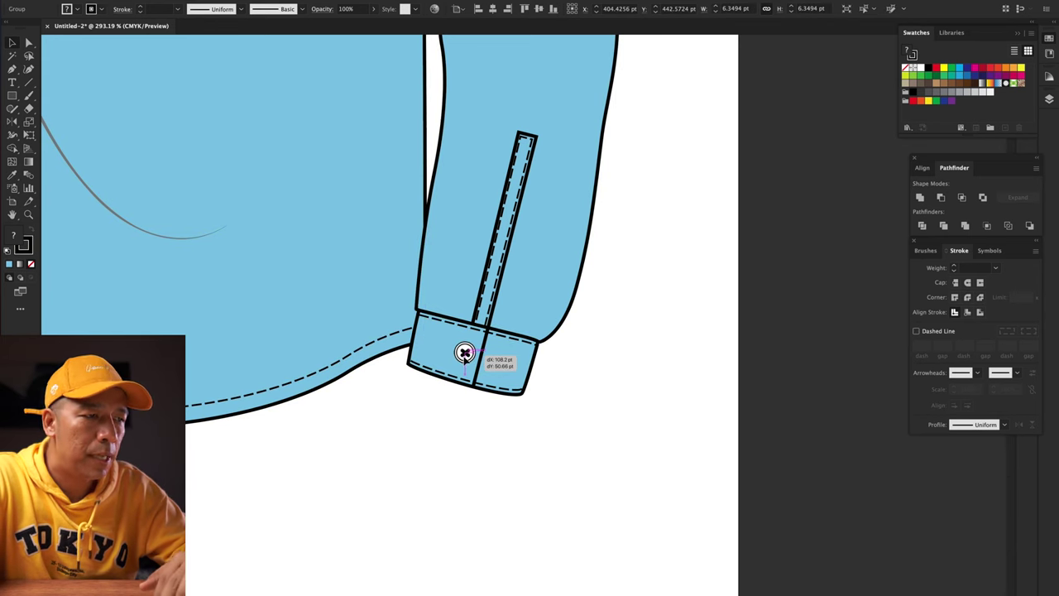
click(685, 396)
- Scale the cuff button down to about 5.16 pt and position it just beside the cuff opening line
scroll(520, 433, left, 5)
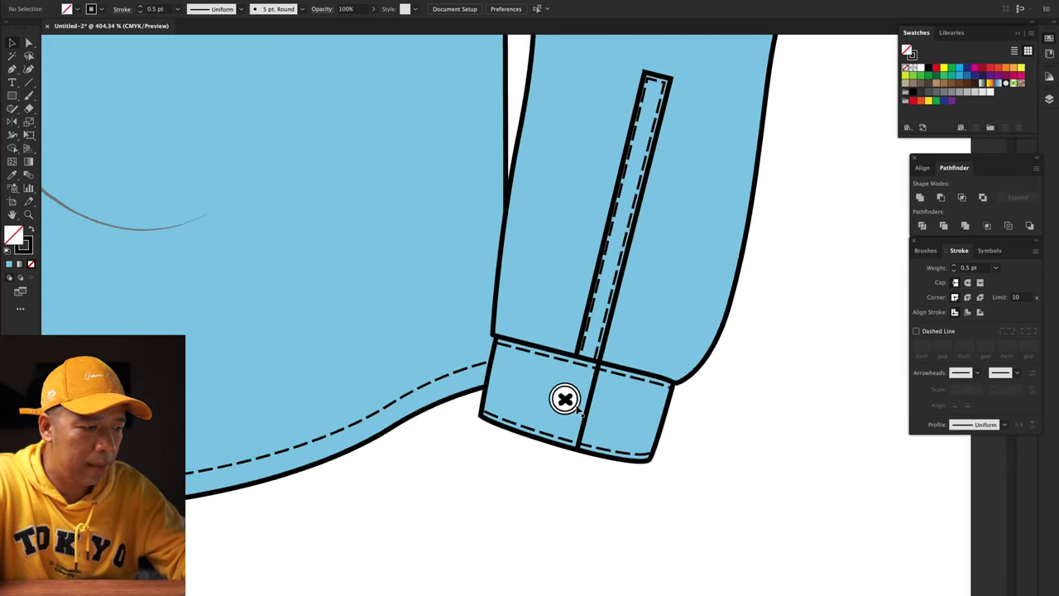
scroll(569, 402, up, 5)
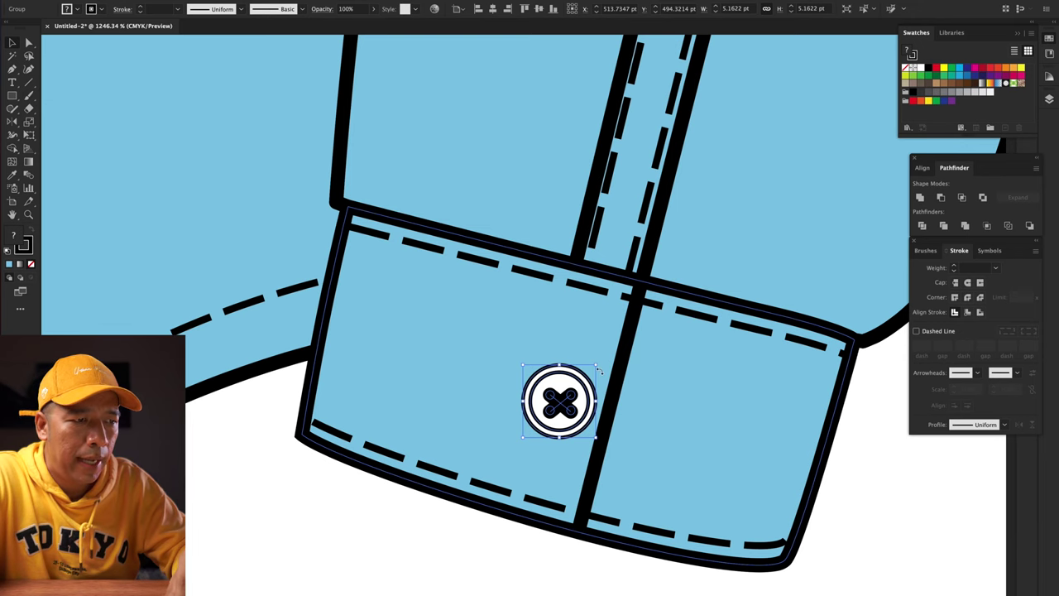
scroll(600, 370, up, 2)
- Duplicate the placket, its stitching and the cuff button together, placing the copy about 130 pt to the left at the same height
scroll(599, 370, down, 6)
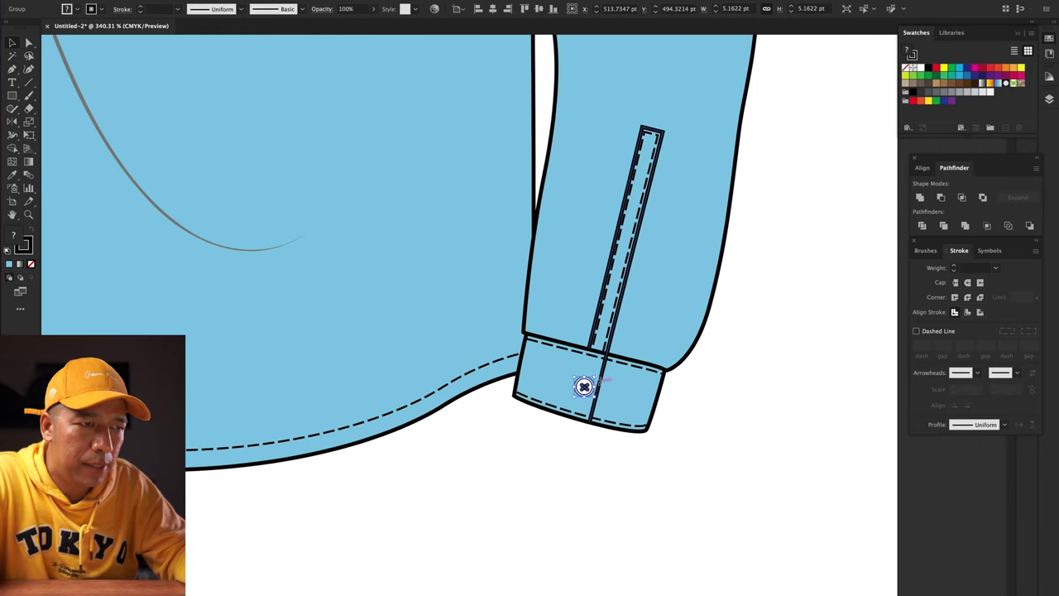
shift+click(607, 355)
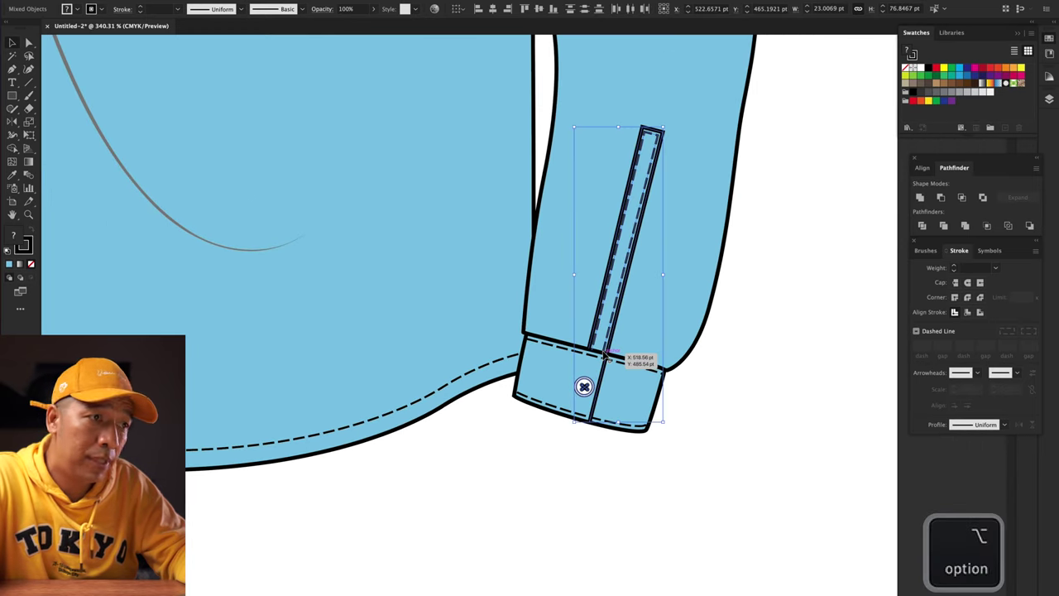
drag(609, 348, 112, 348)
scroll(148, 358, down, 2)
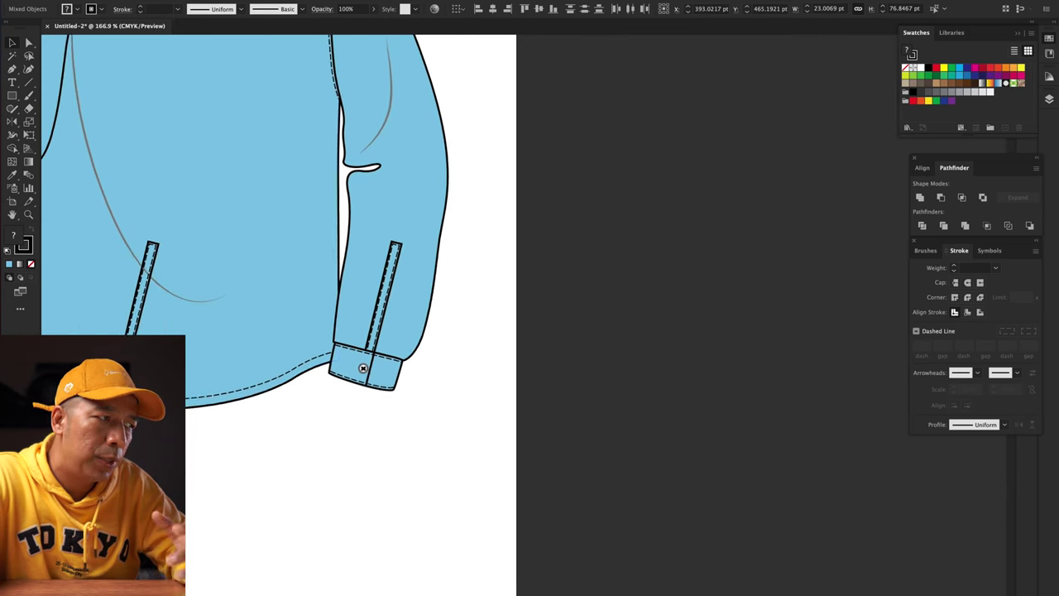
- Reflect the copied placket and button across the vertical axis and move them onto the back view's left sleeve and cuff
scroll(147, 358, left, 4)
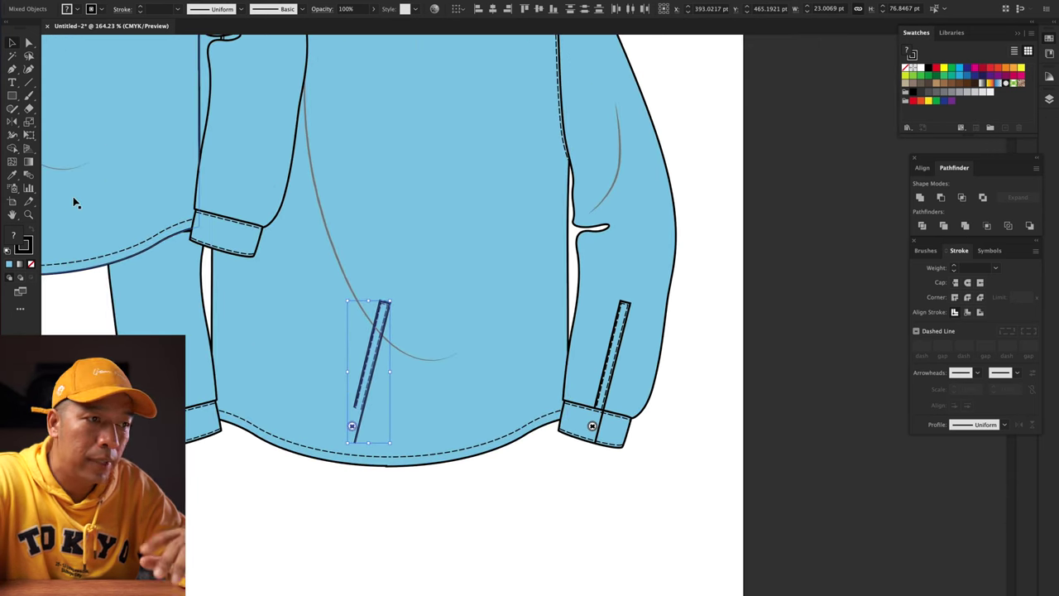
double_click(13, 122)
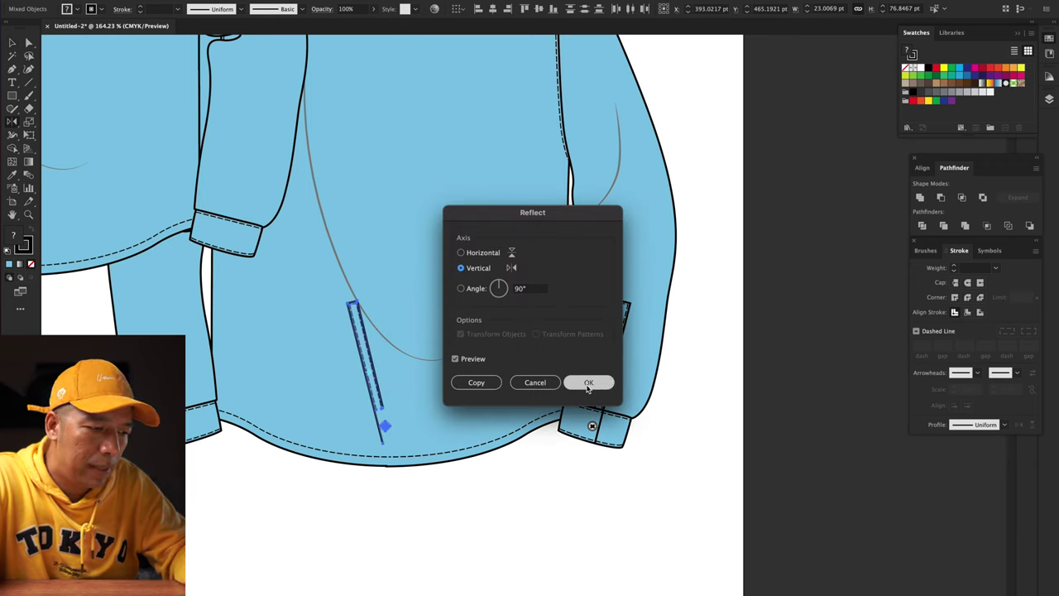
click(477, 382)
key(v)
drag(365, 364, 165, 365)
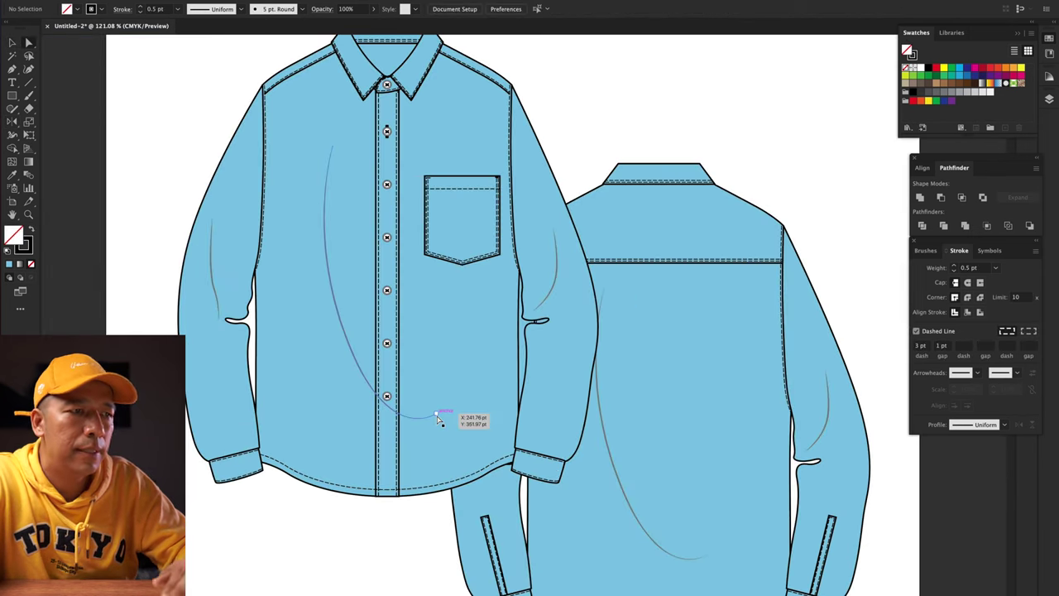
scroll(440, 420, down, 3)
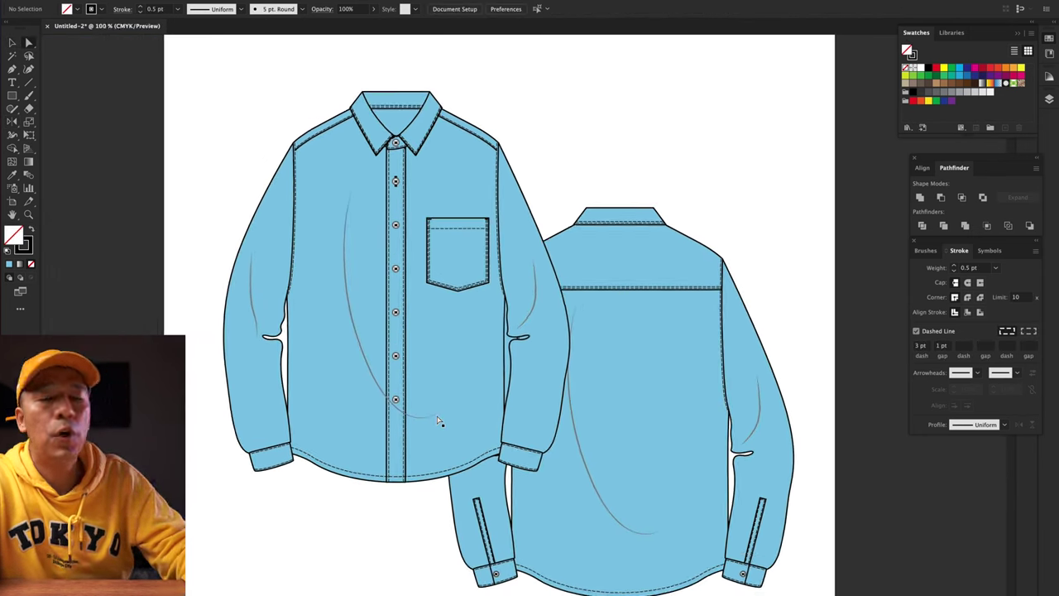
scroll(775, 168, right, 1)
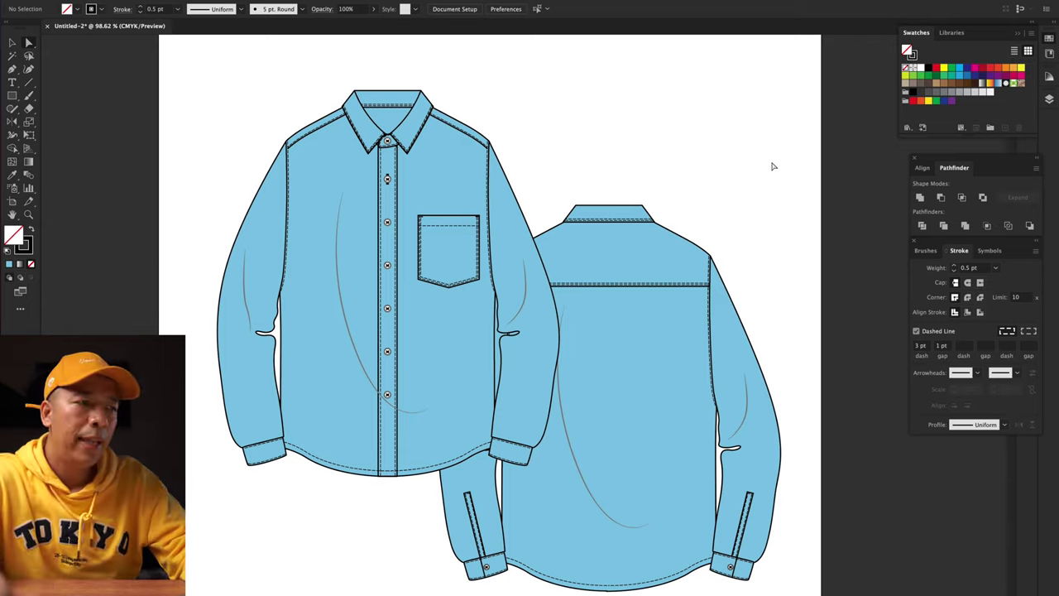